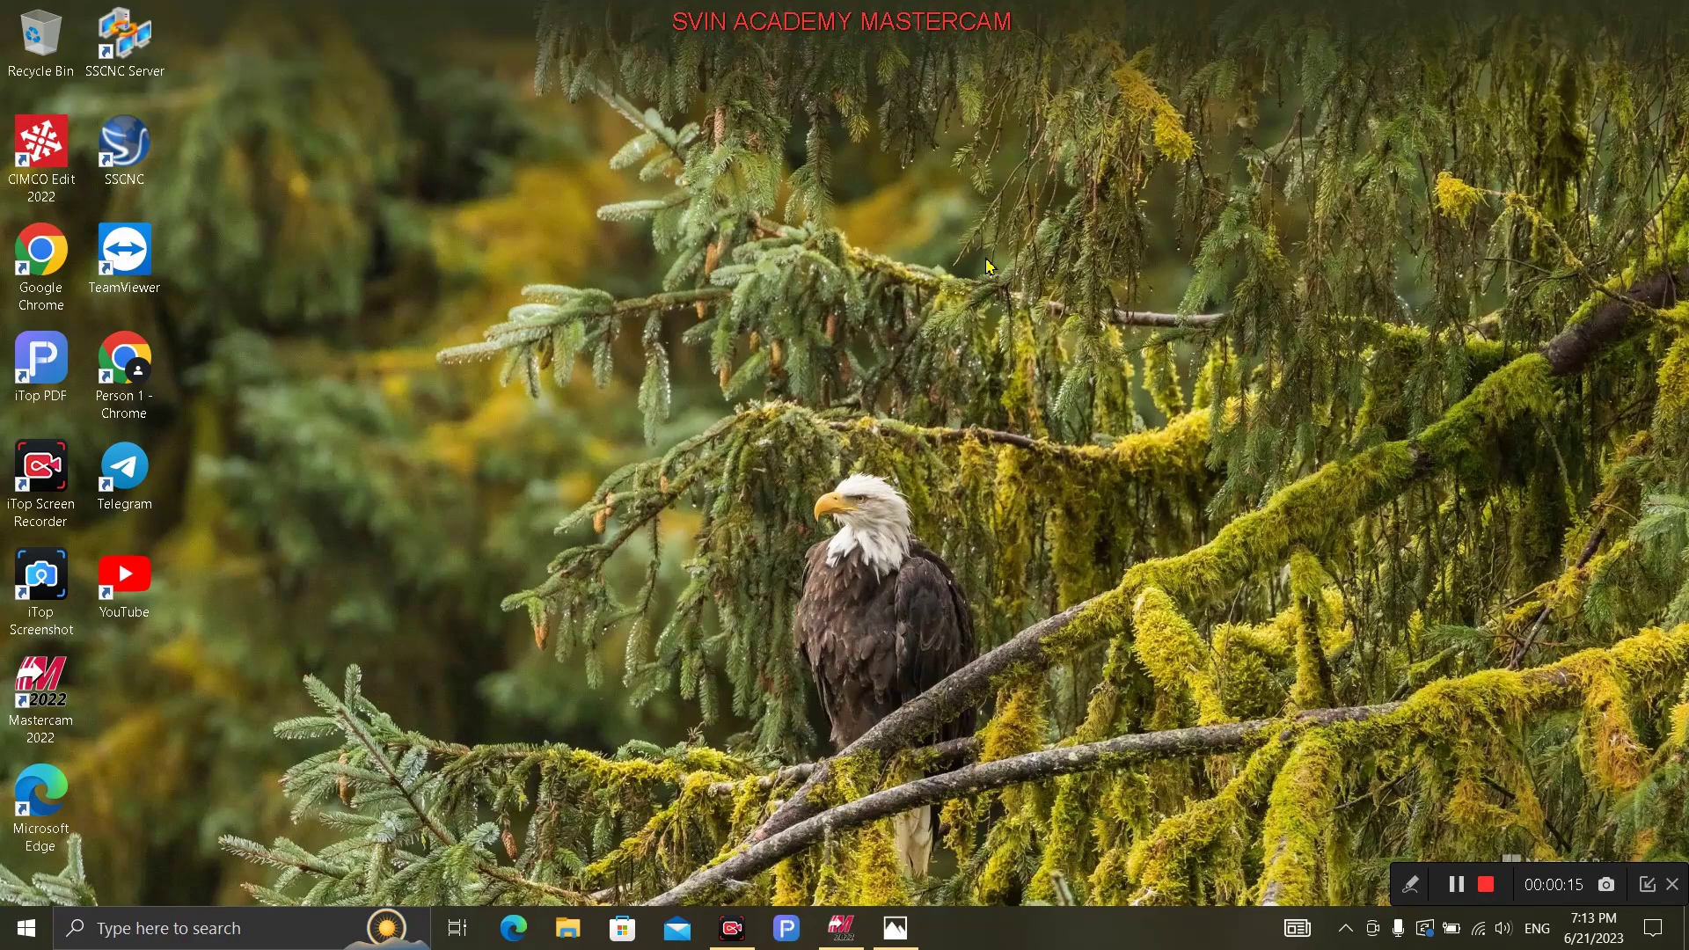
Step: Switch to Mastercam, inspect the finished ball model from several angles, and bring up the reference drawing model 2.jpg
left_click(841, 928)
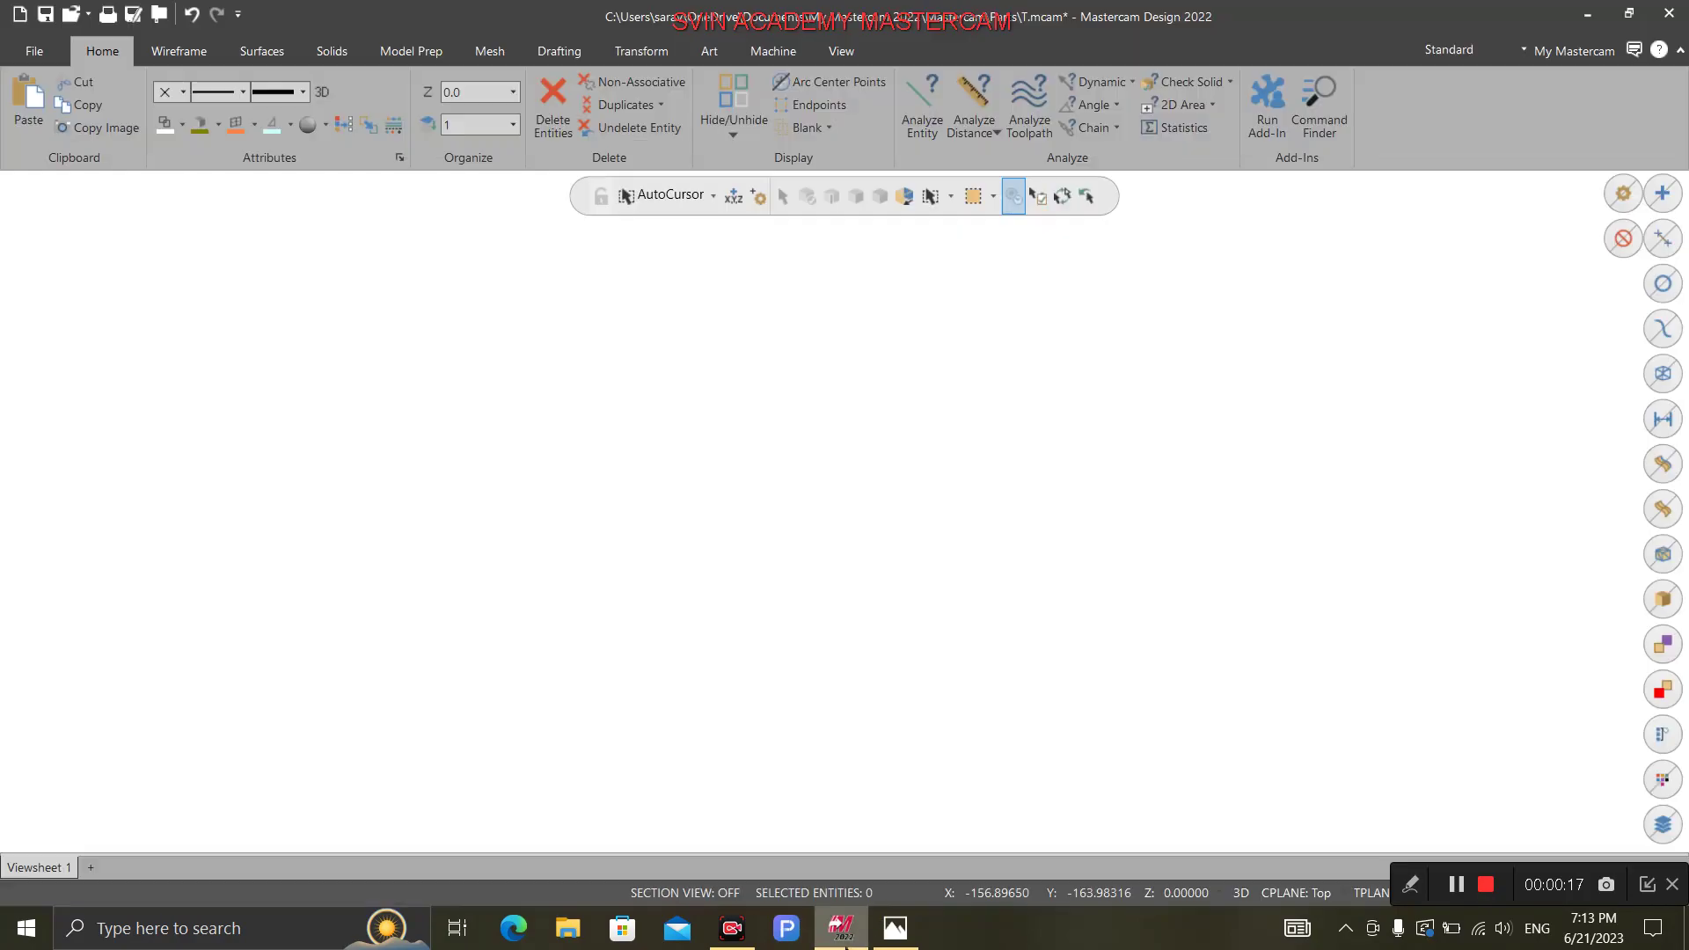
middle_click_drag(1089, 448, 1346, 378)
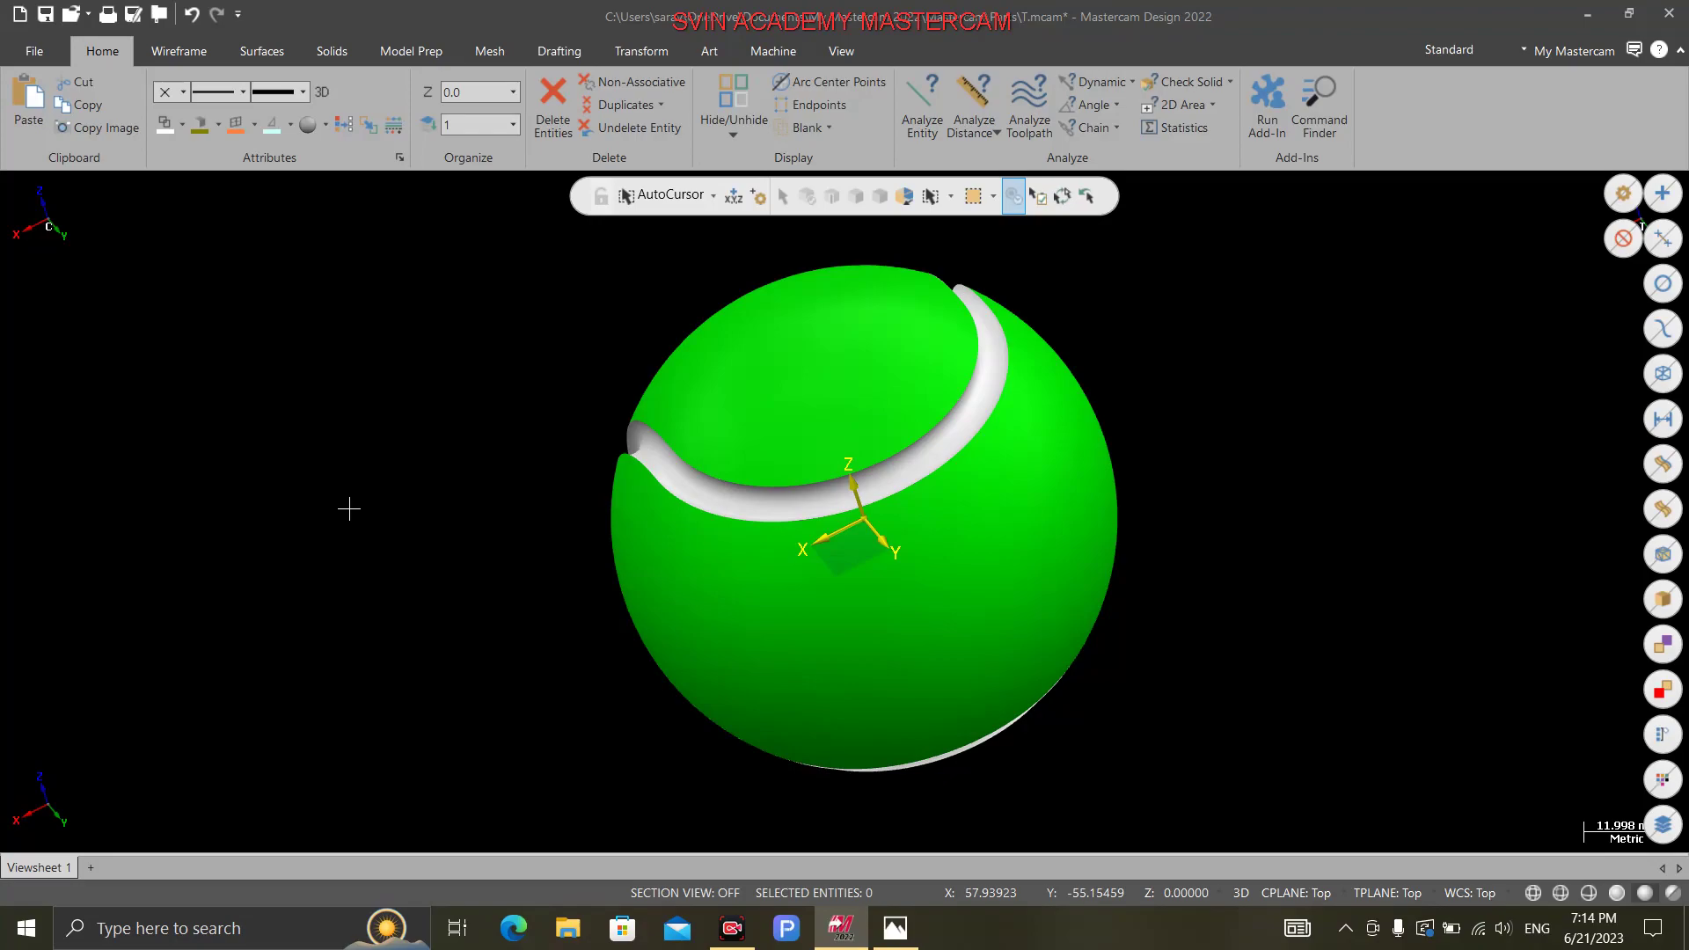
middle_click_drag(393, 467, 539, 539)
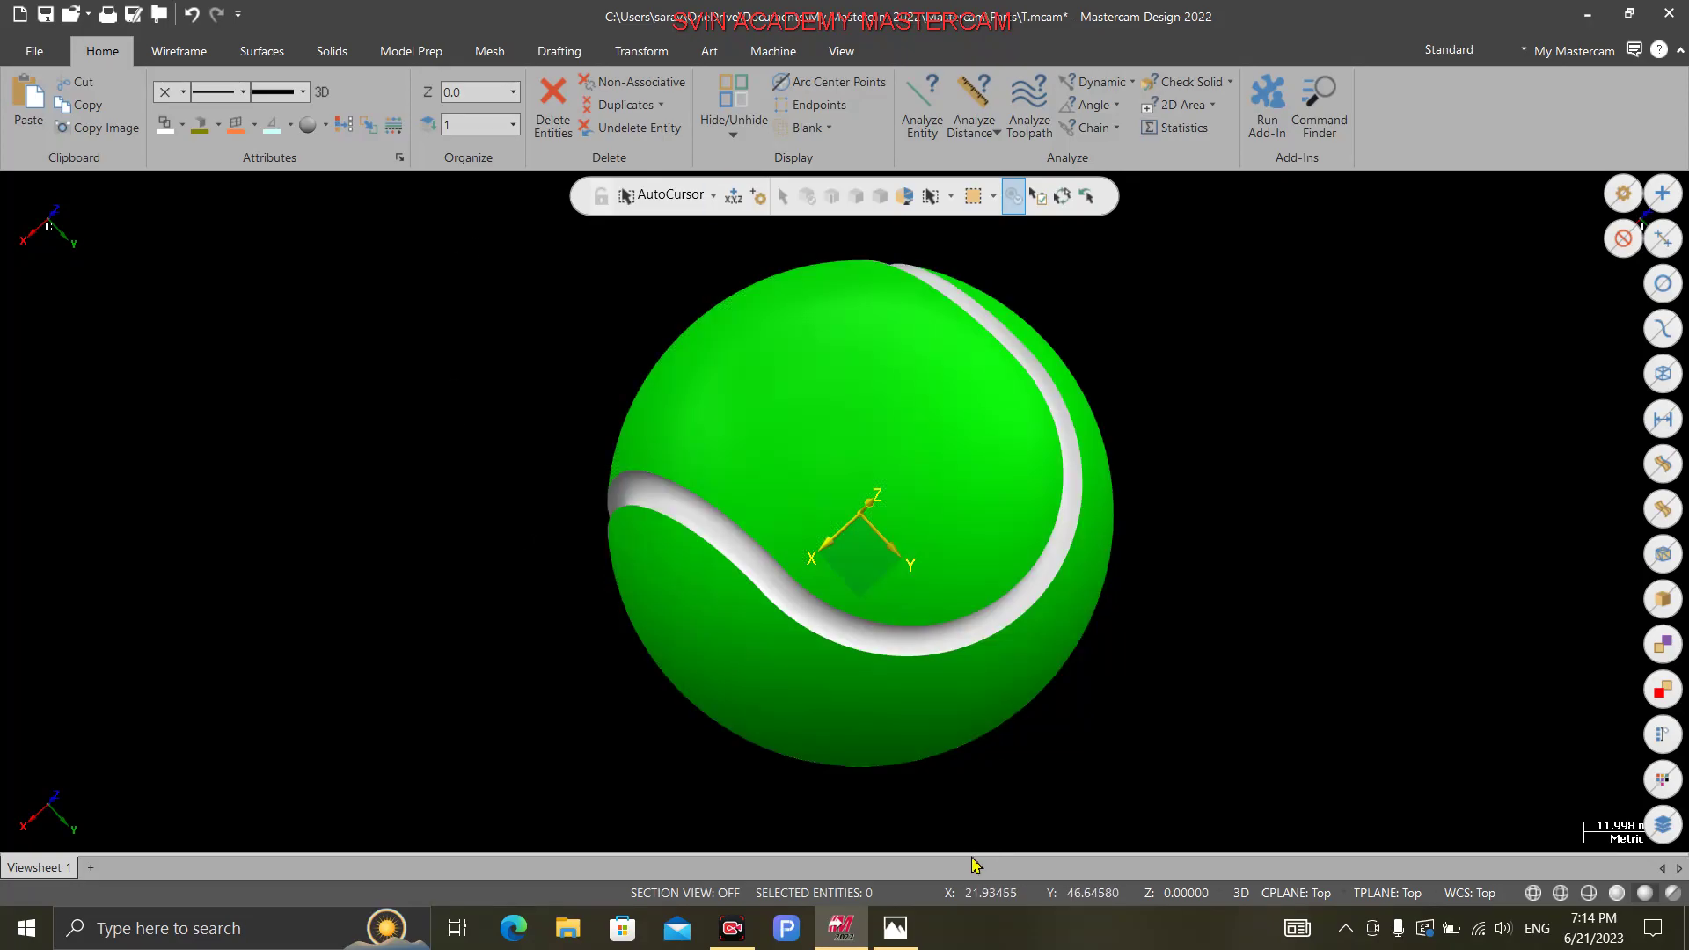
left_click(908, 931)
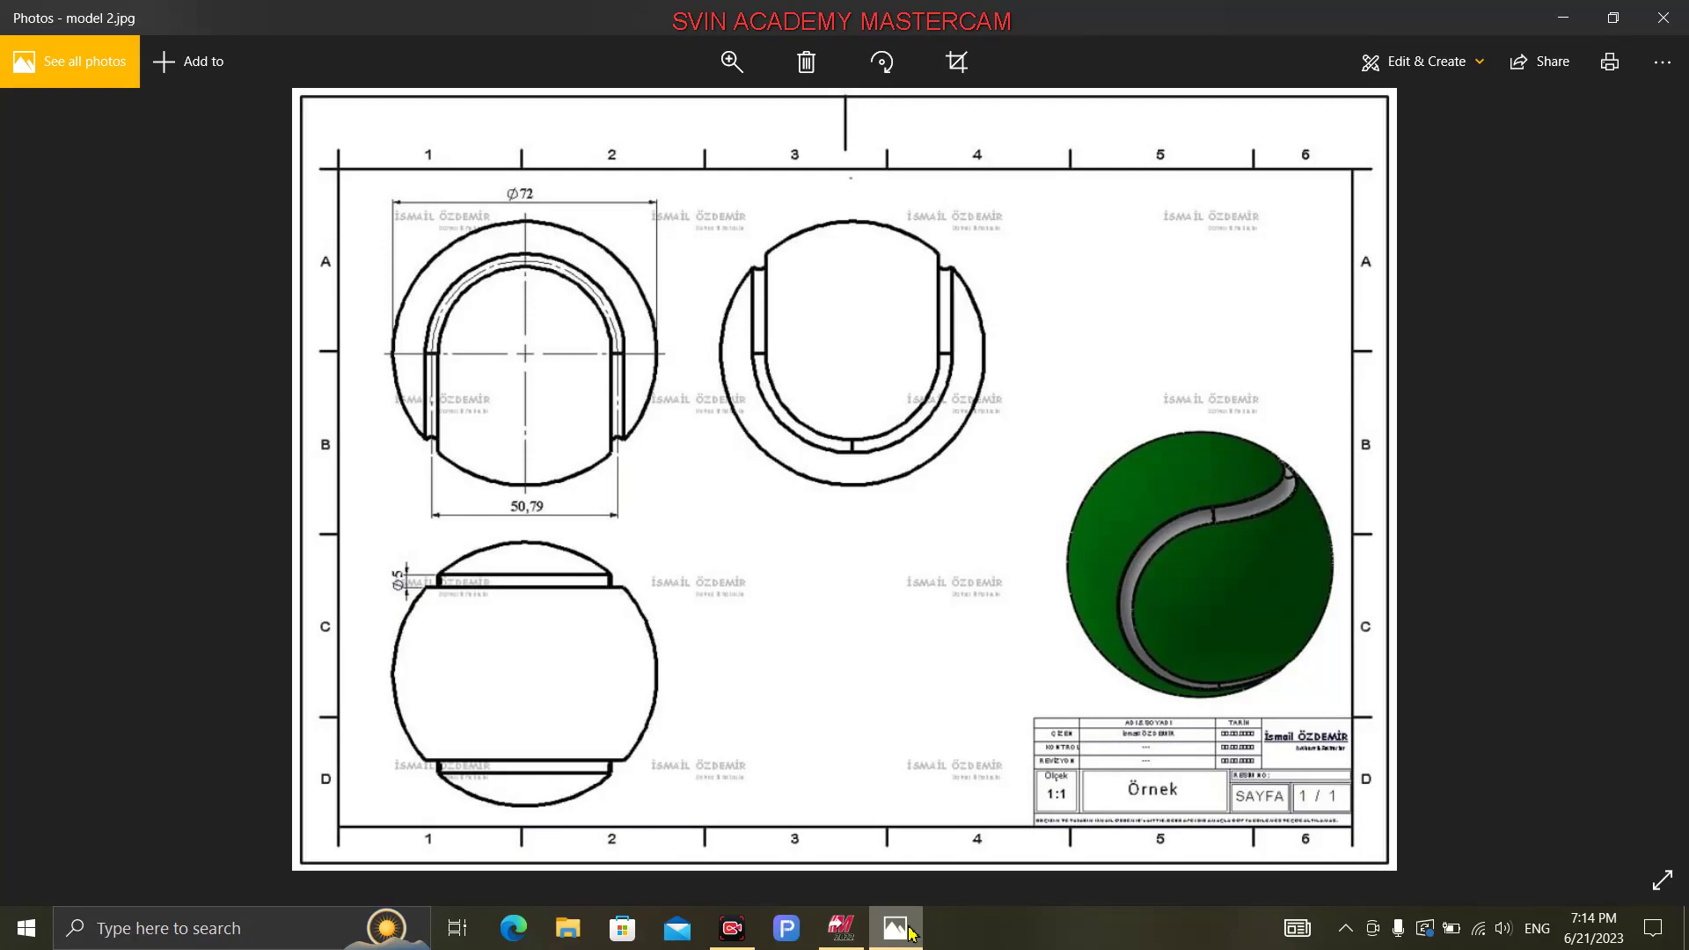
Step: Return to Mastercam and start a new empty part file, discarding the changes to T.mcam
left_click(842, 928)
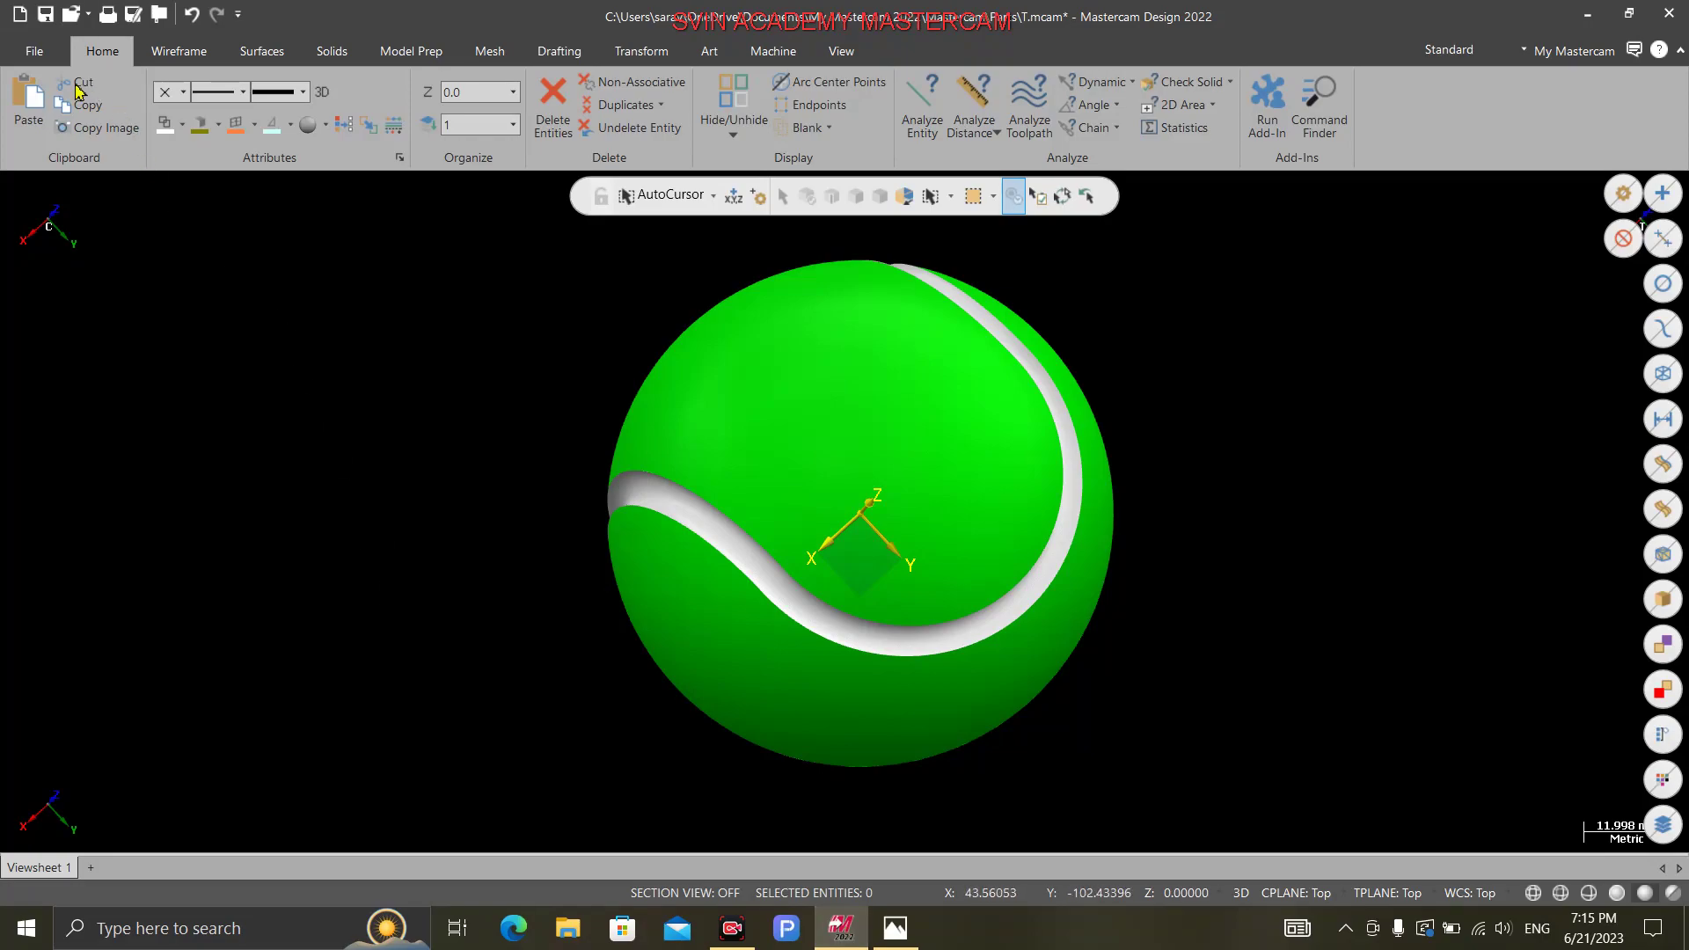
left_click(34, 51)
left_click(44, 127)
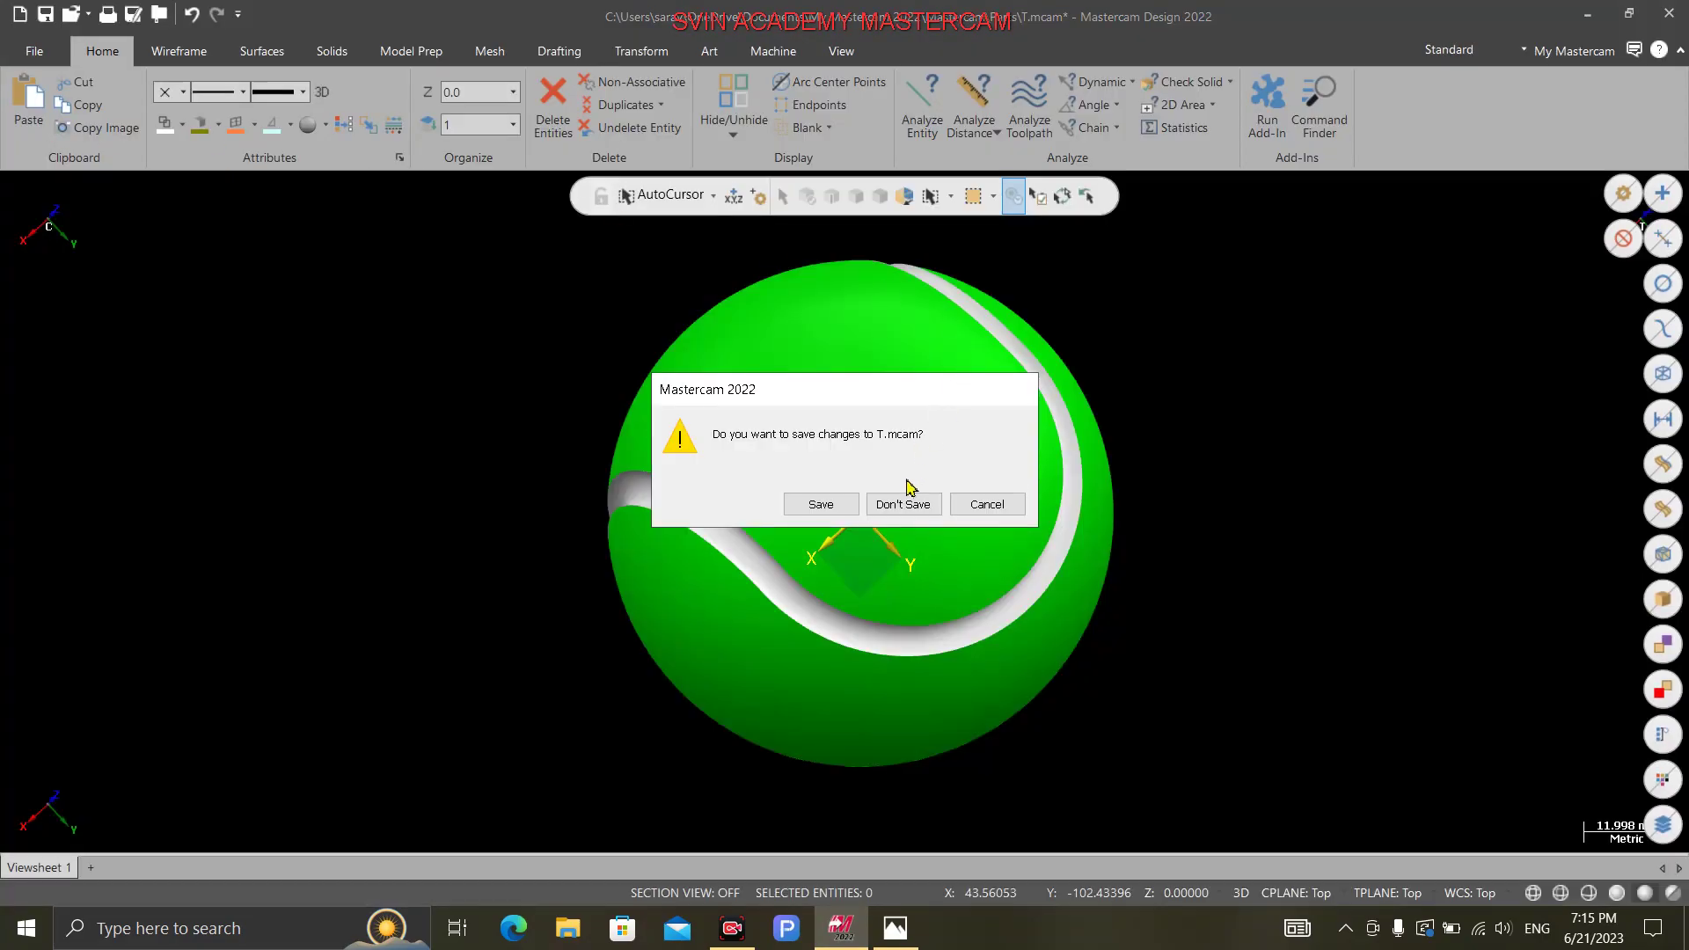
left_click(904, 503)
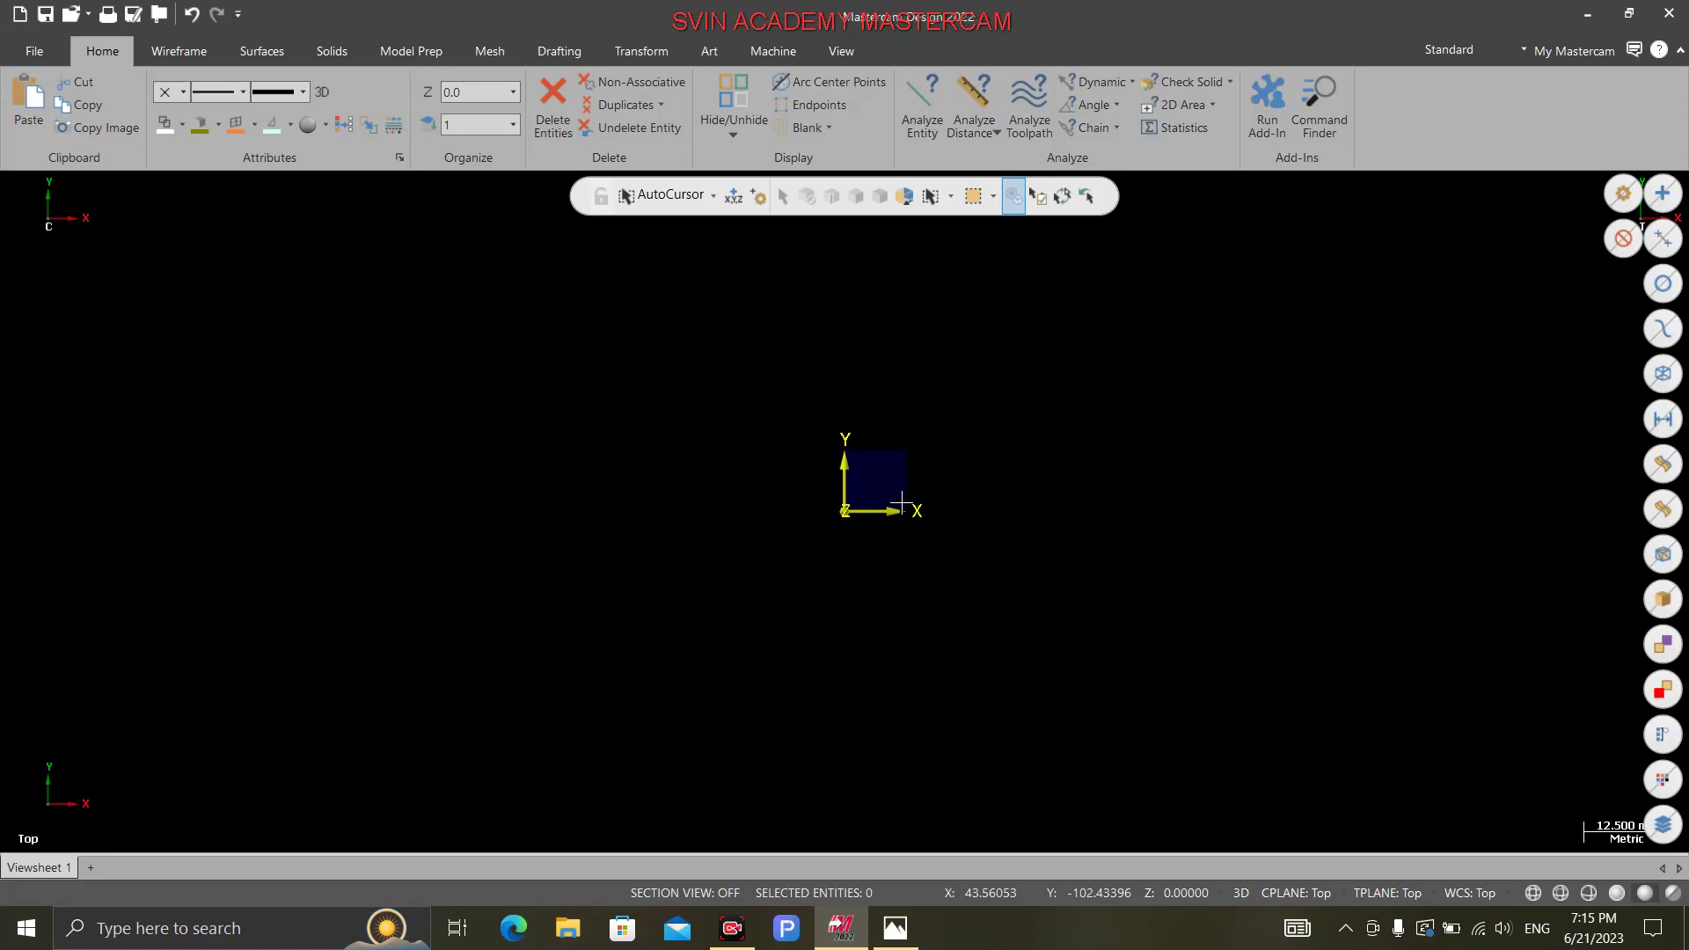
Step: Check the ball's diameter on the reference drawing, then return to Mastercam and show the isometric view
left_click(896, 928)
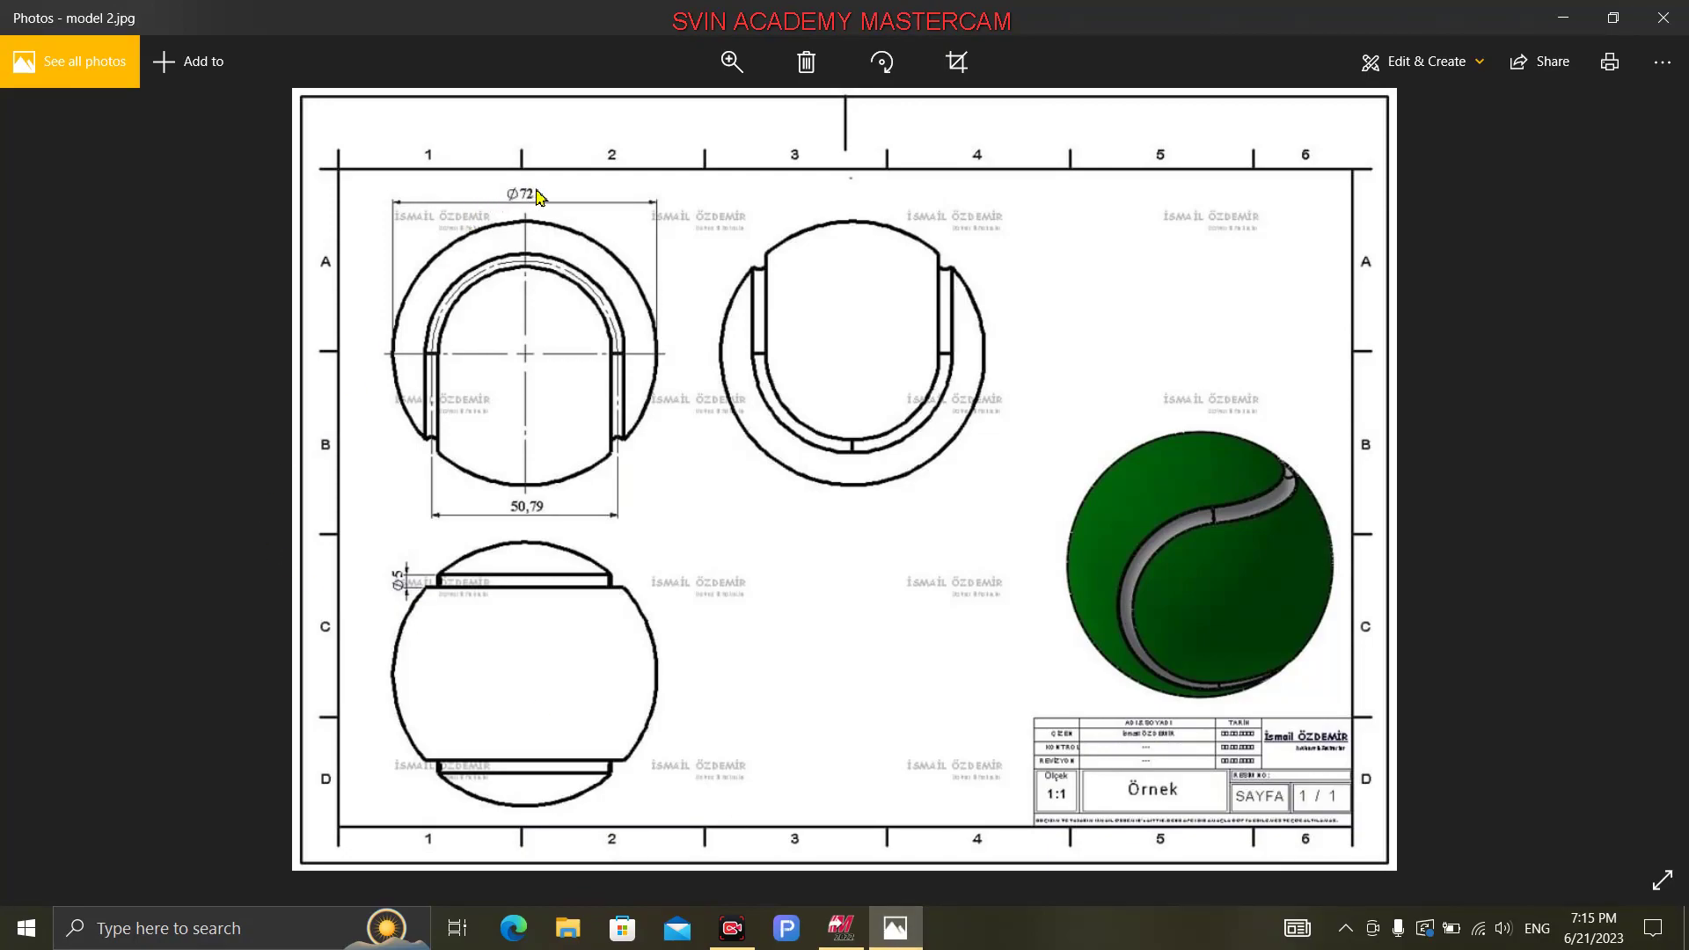
left_click(840, 928)
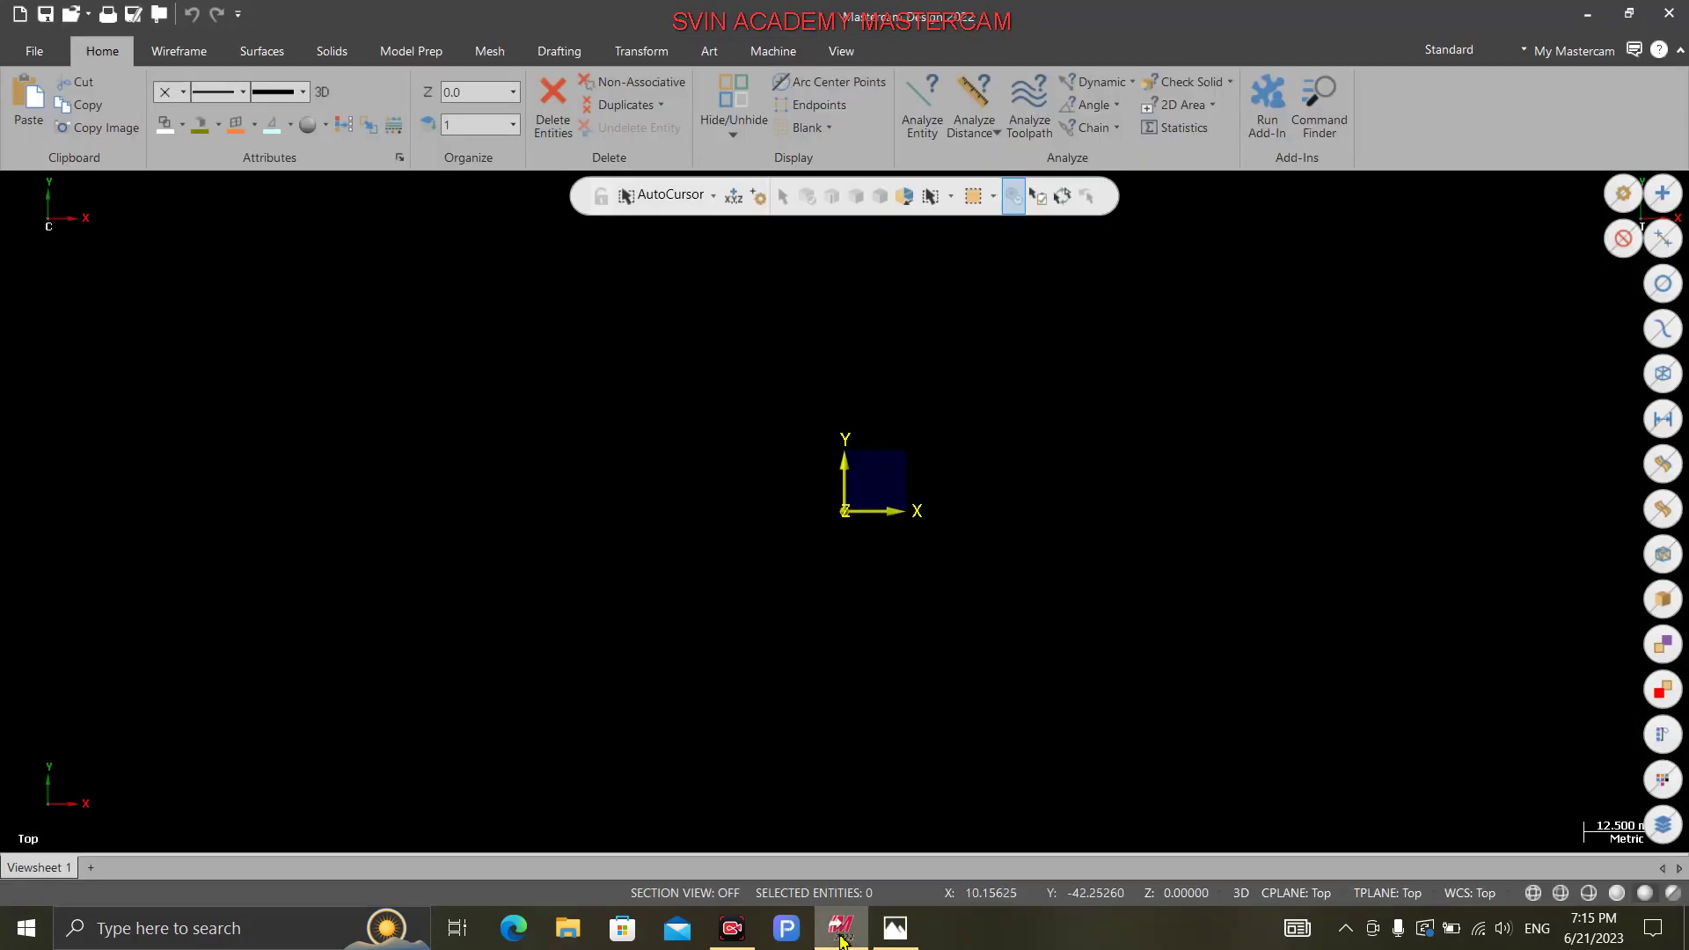
right_click(435, 392)
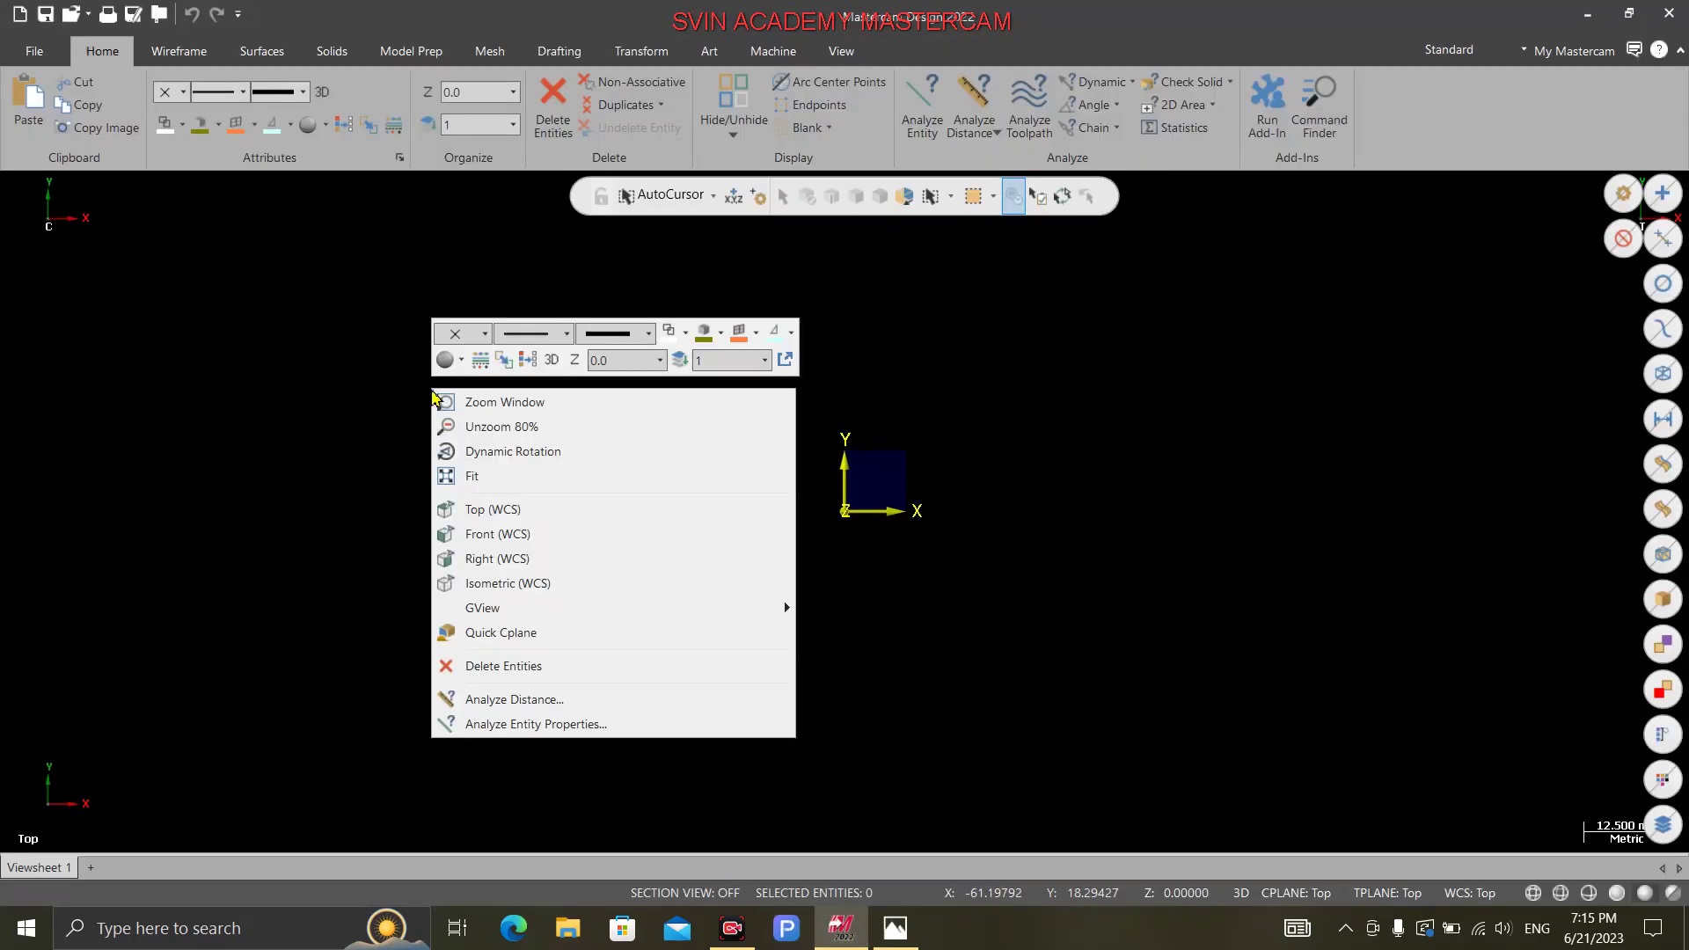
left_click(510, 582)
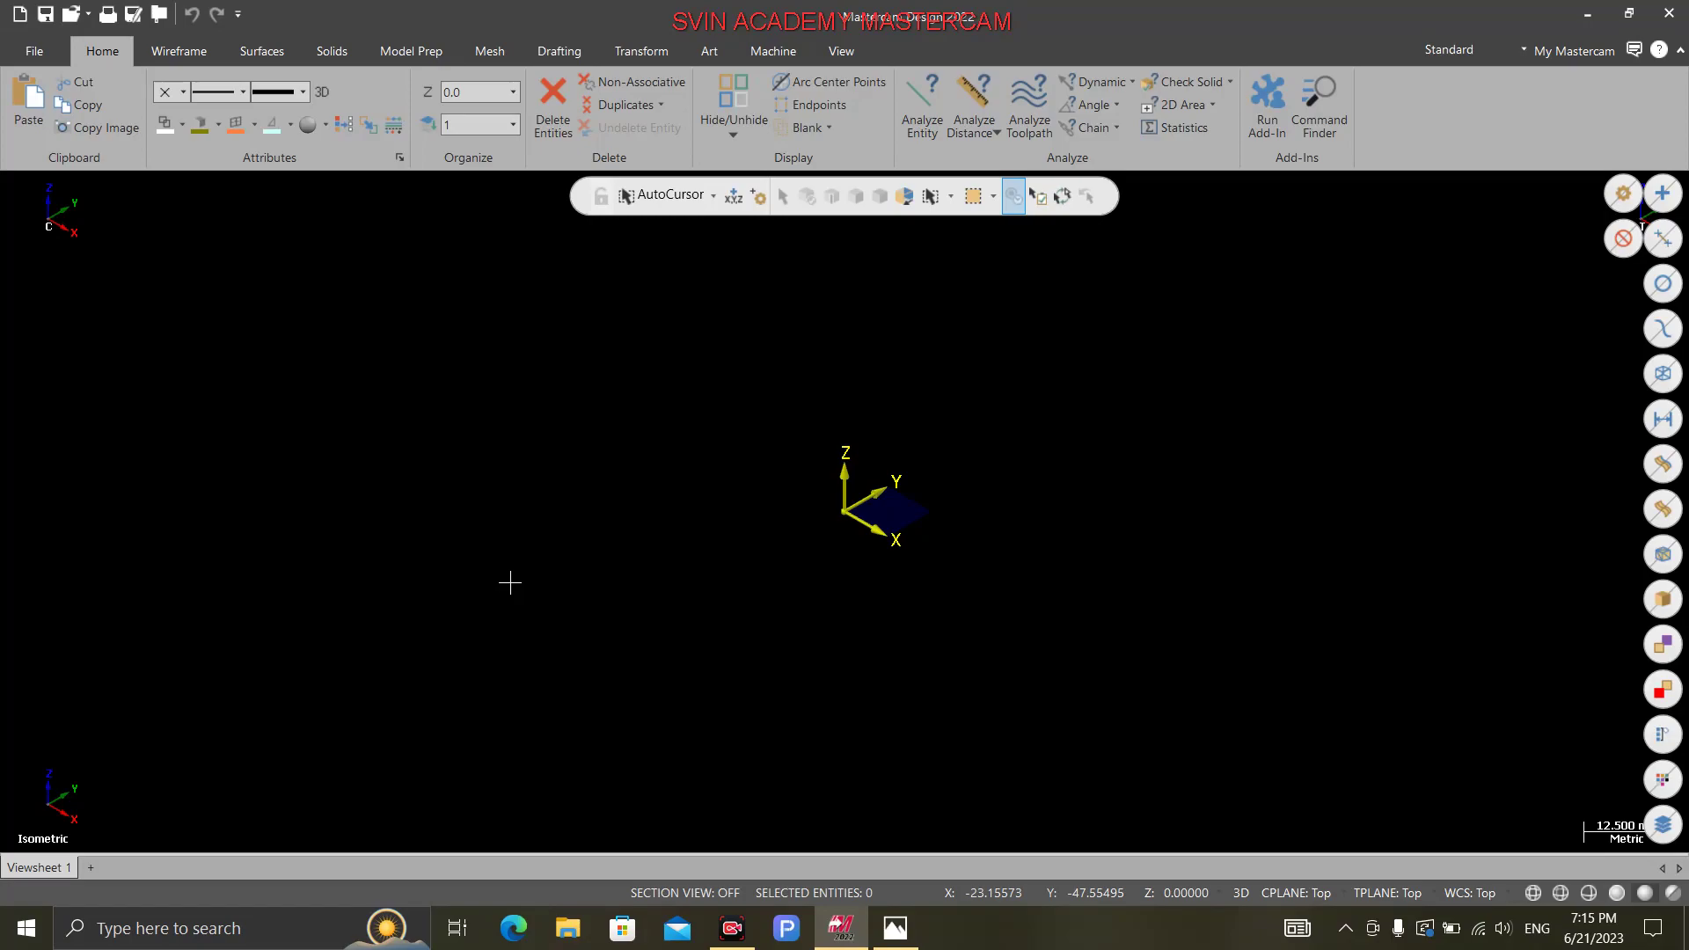
Step: Create a solid primitive sphere at the origin with its radius set to 72/2 mm
left_click(332, 50)
left_click(139, 82)
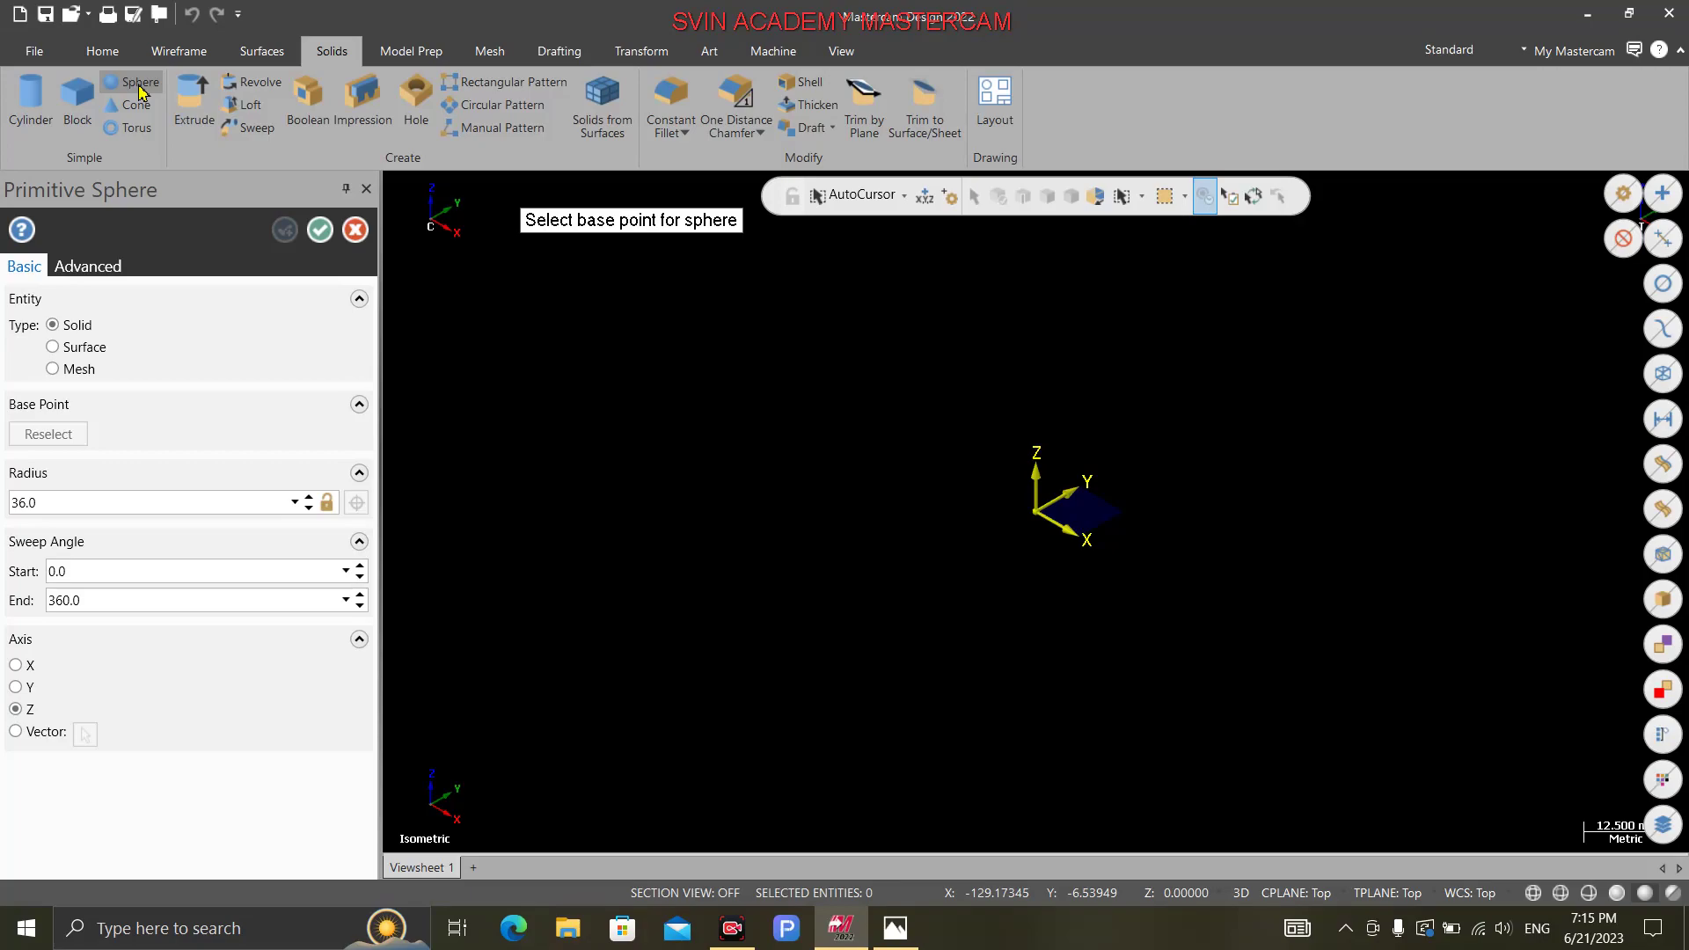
left_click(1037, 511)
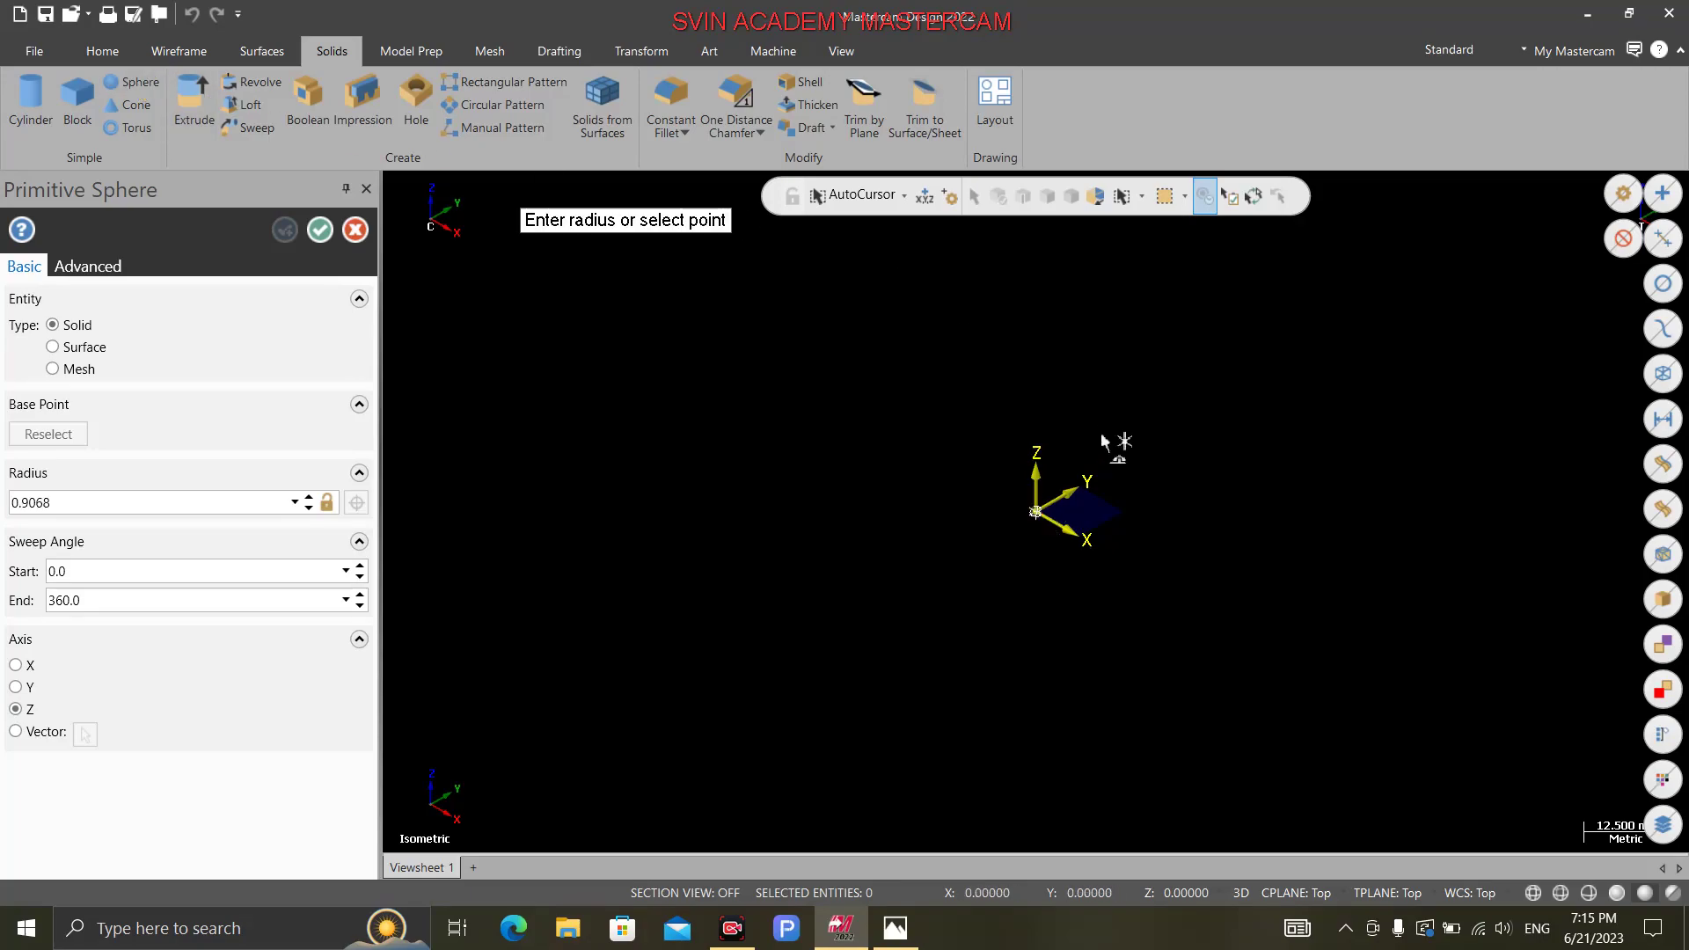
left_click(1160, 364)
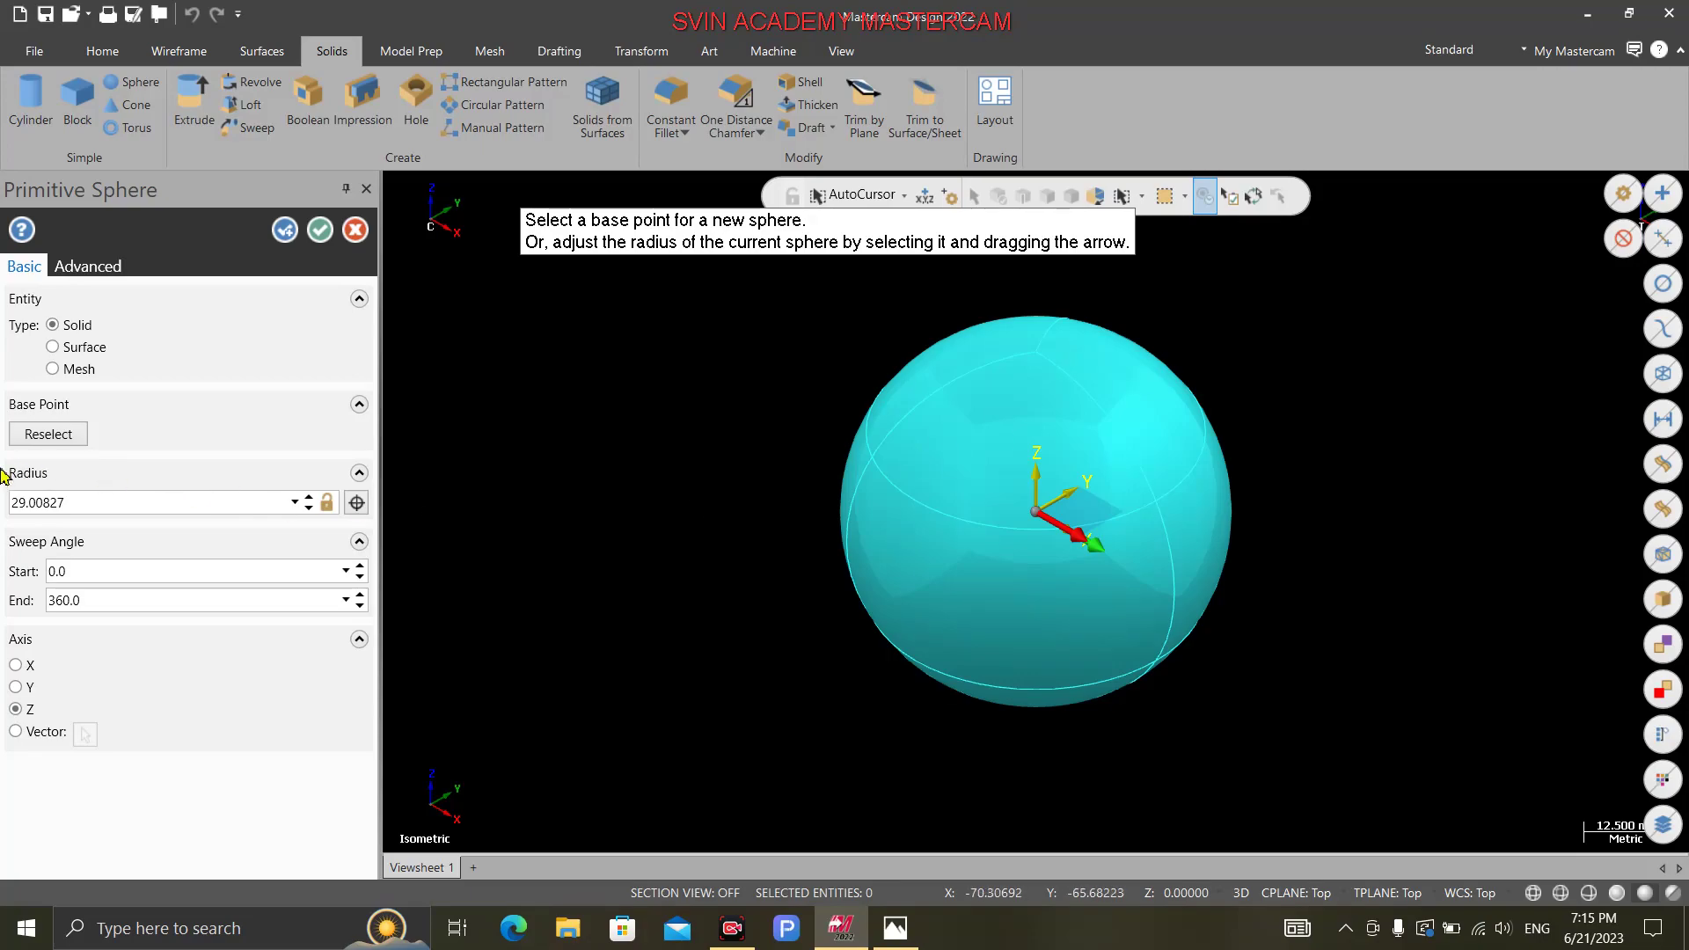
left_click(91, 504)
type("72")
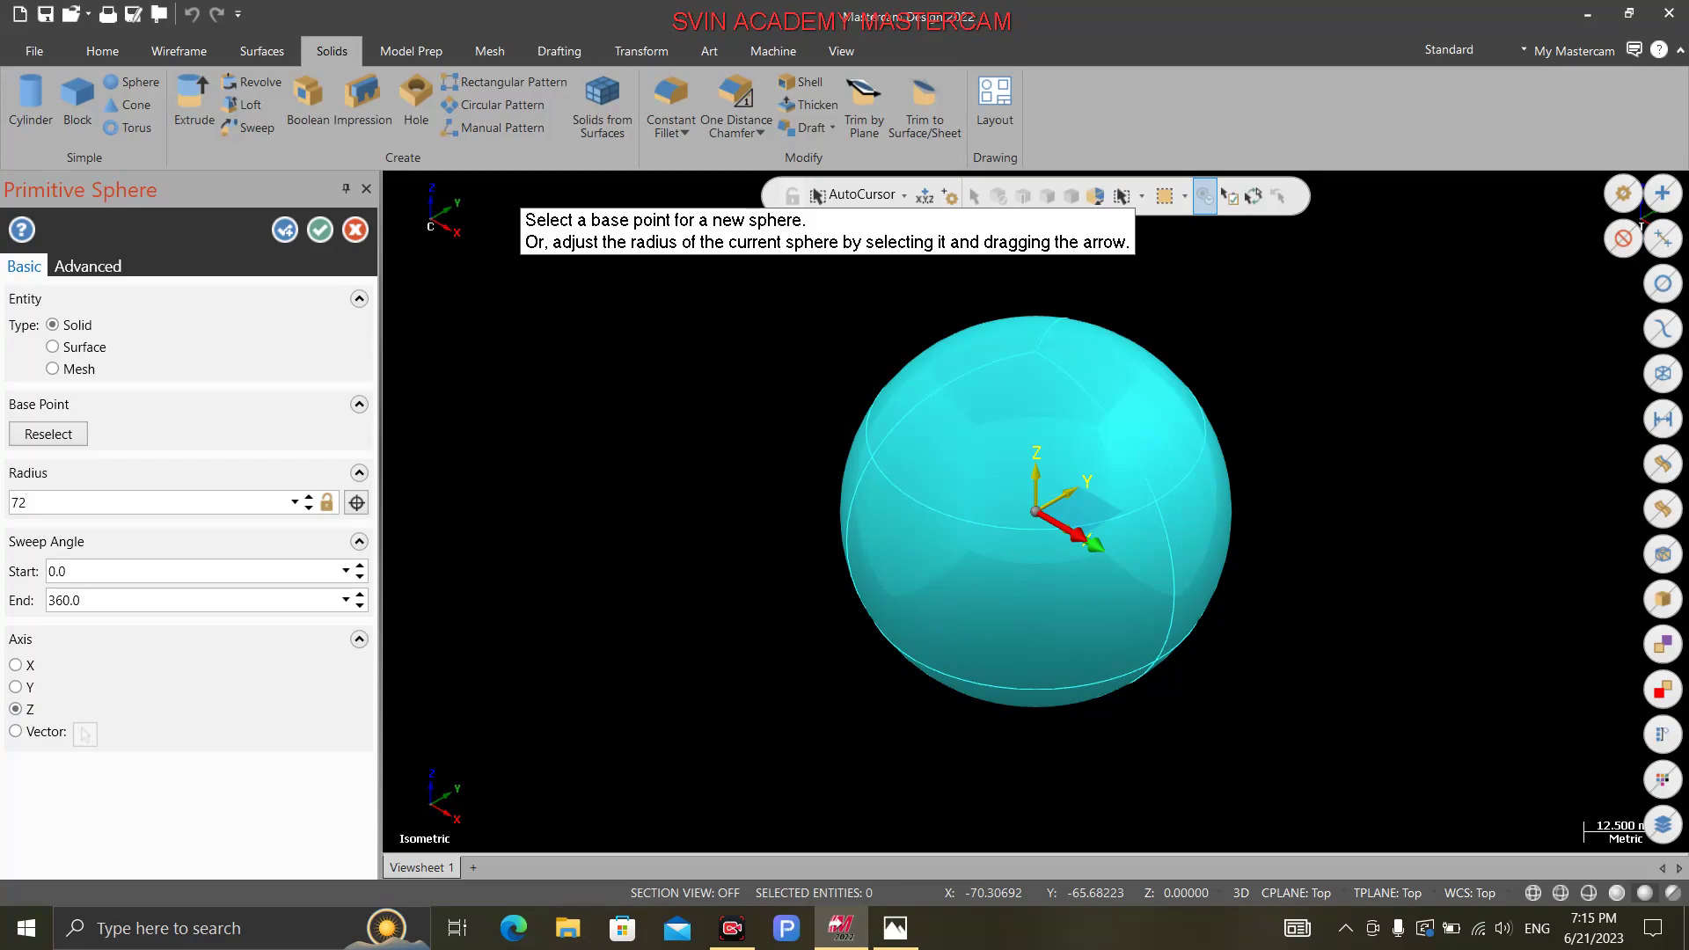
type("/2")
key("Return")
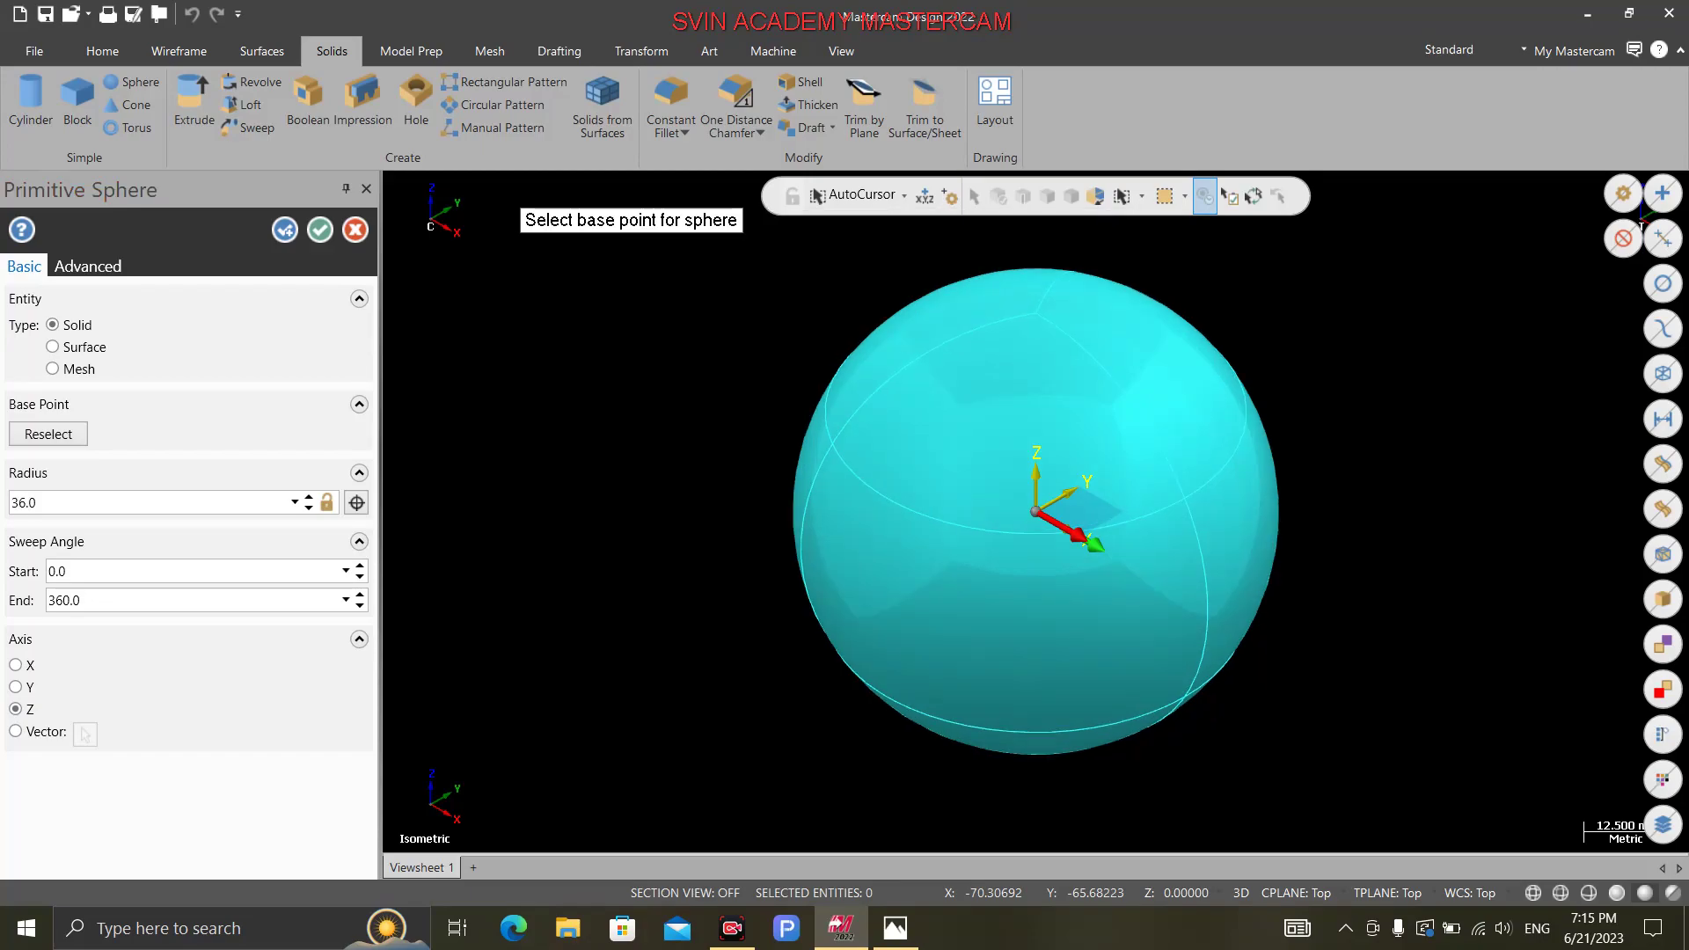
left_click(319, 229)
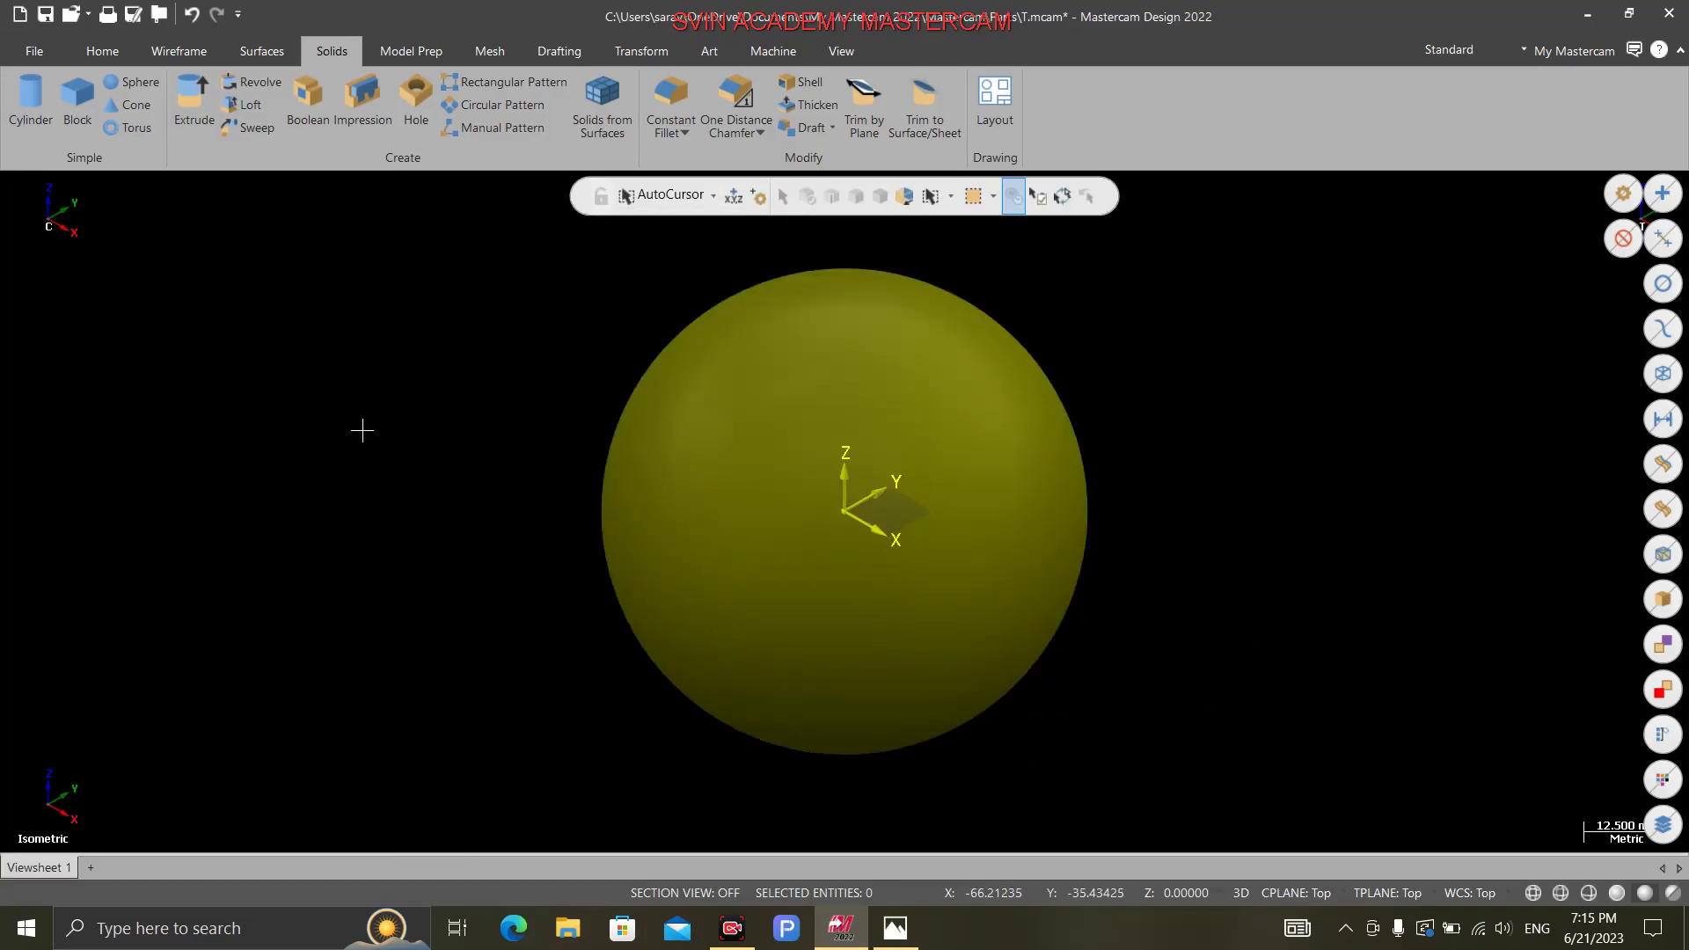
Step: Examine the groove's front view on the reference drawing, then return to Mastercam and show the Top view
middle_click_drag(434, 472, 466, 432)
right_click(412, 351)
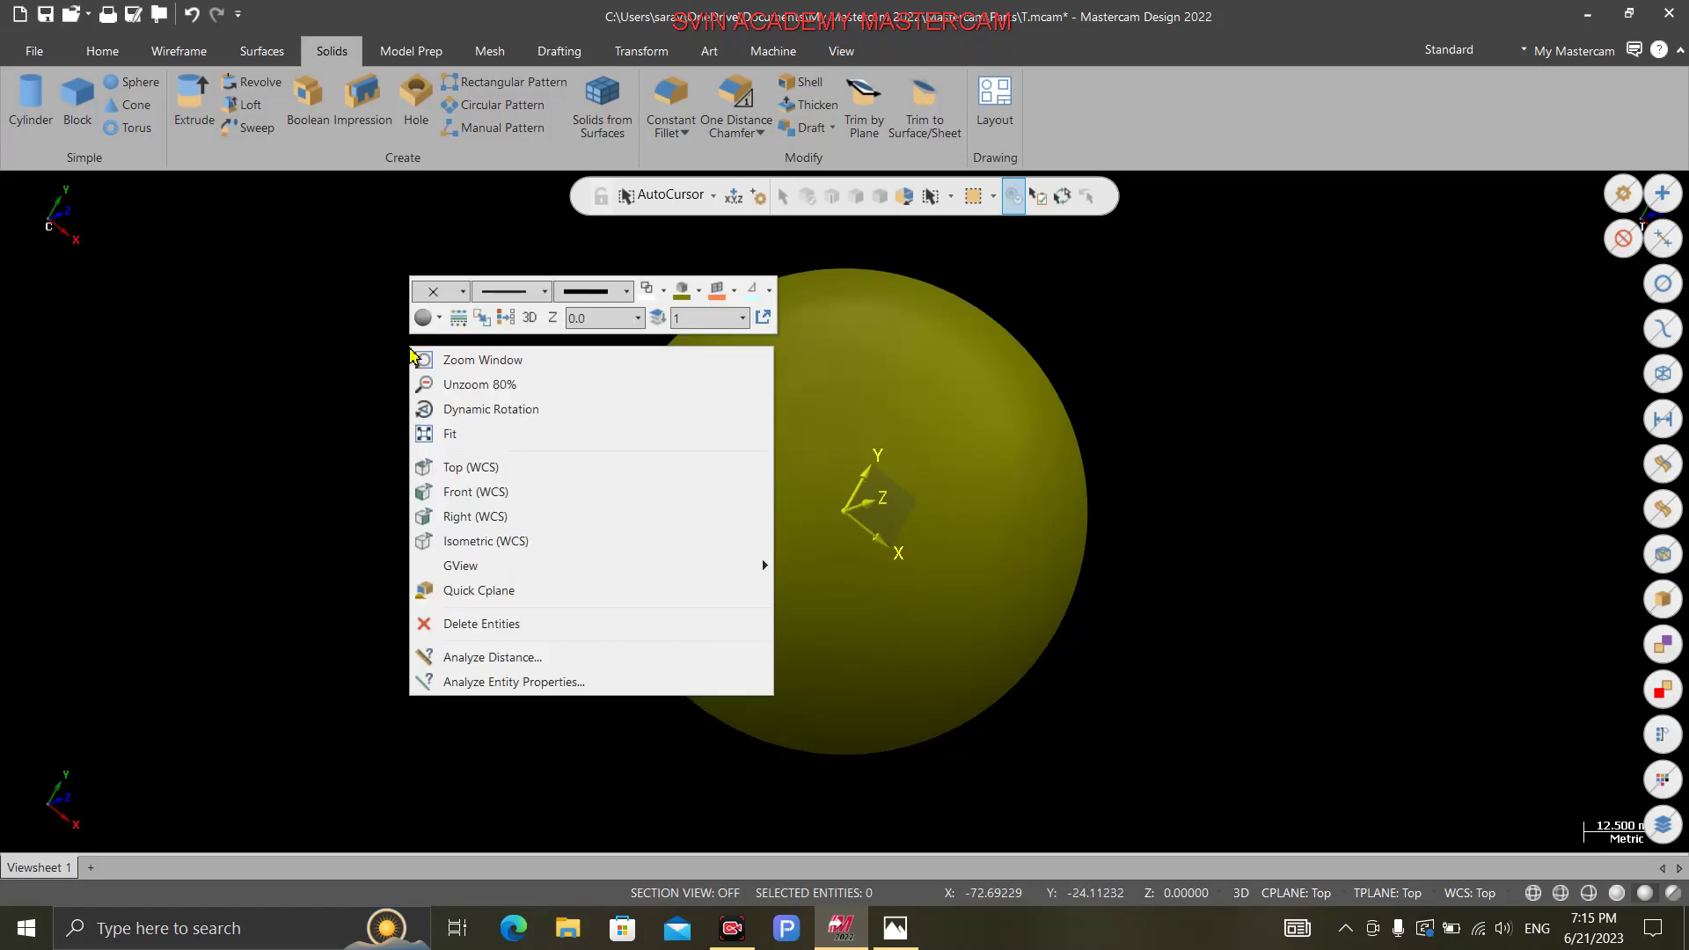
left_click(528, 512)
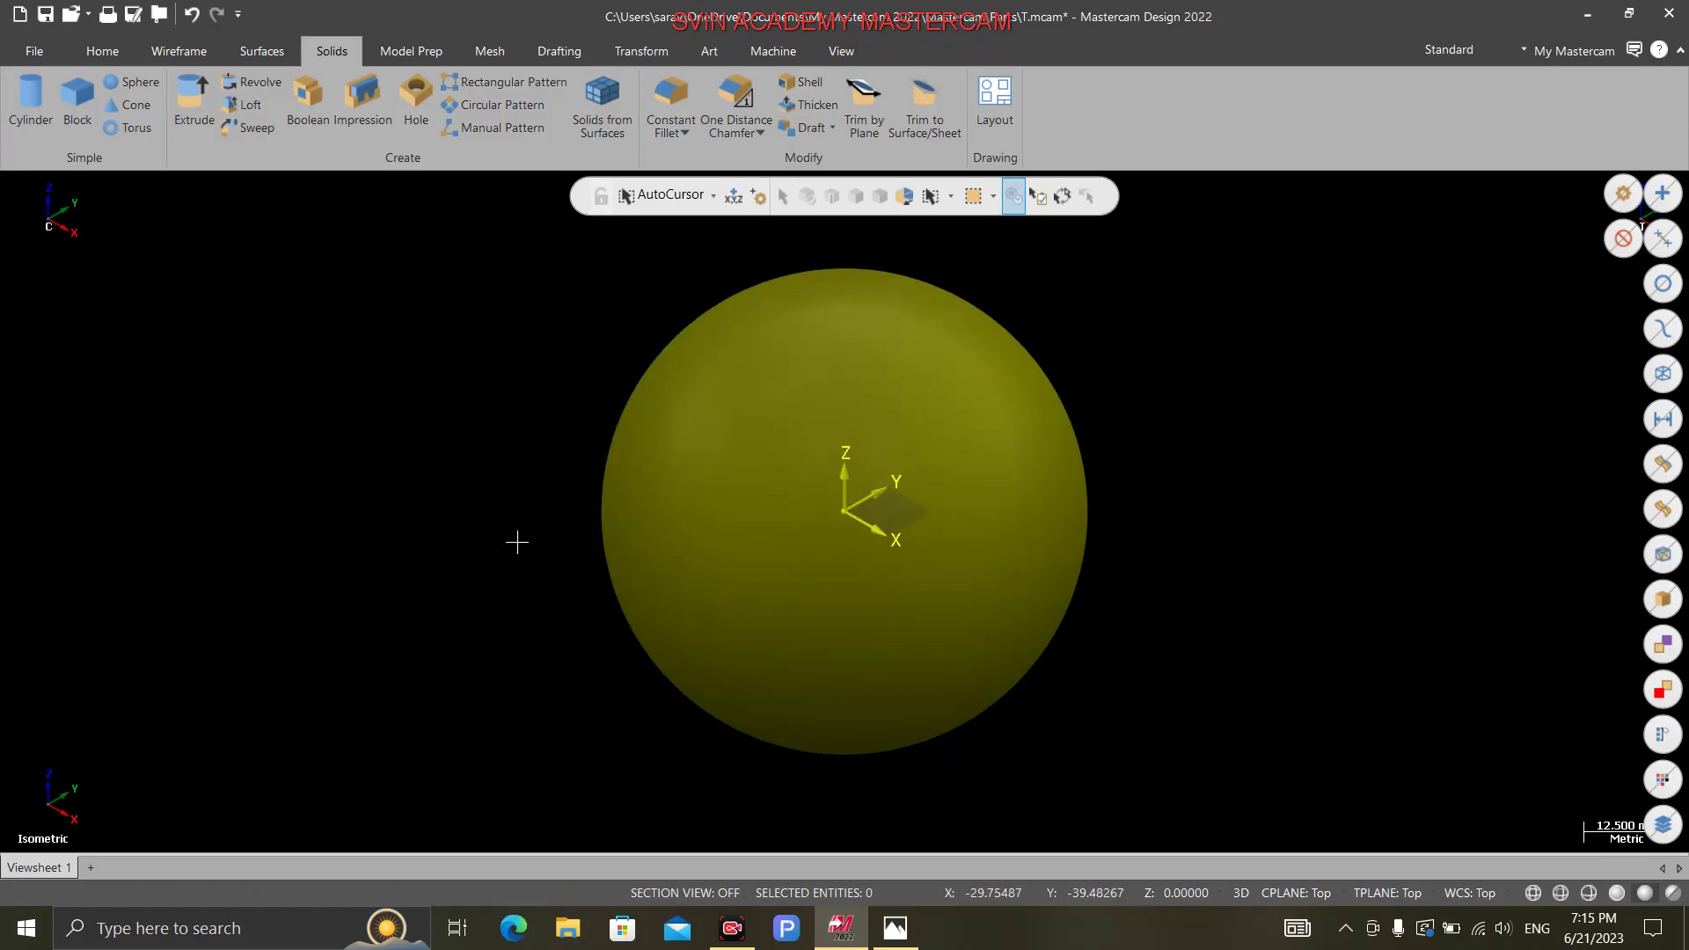
left_click(896, 928)
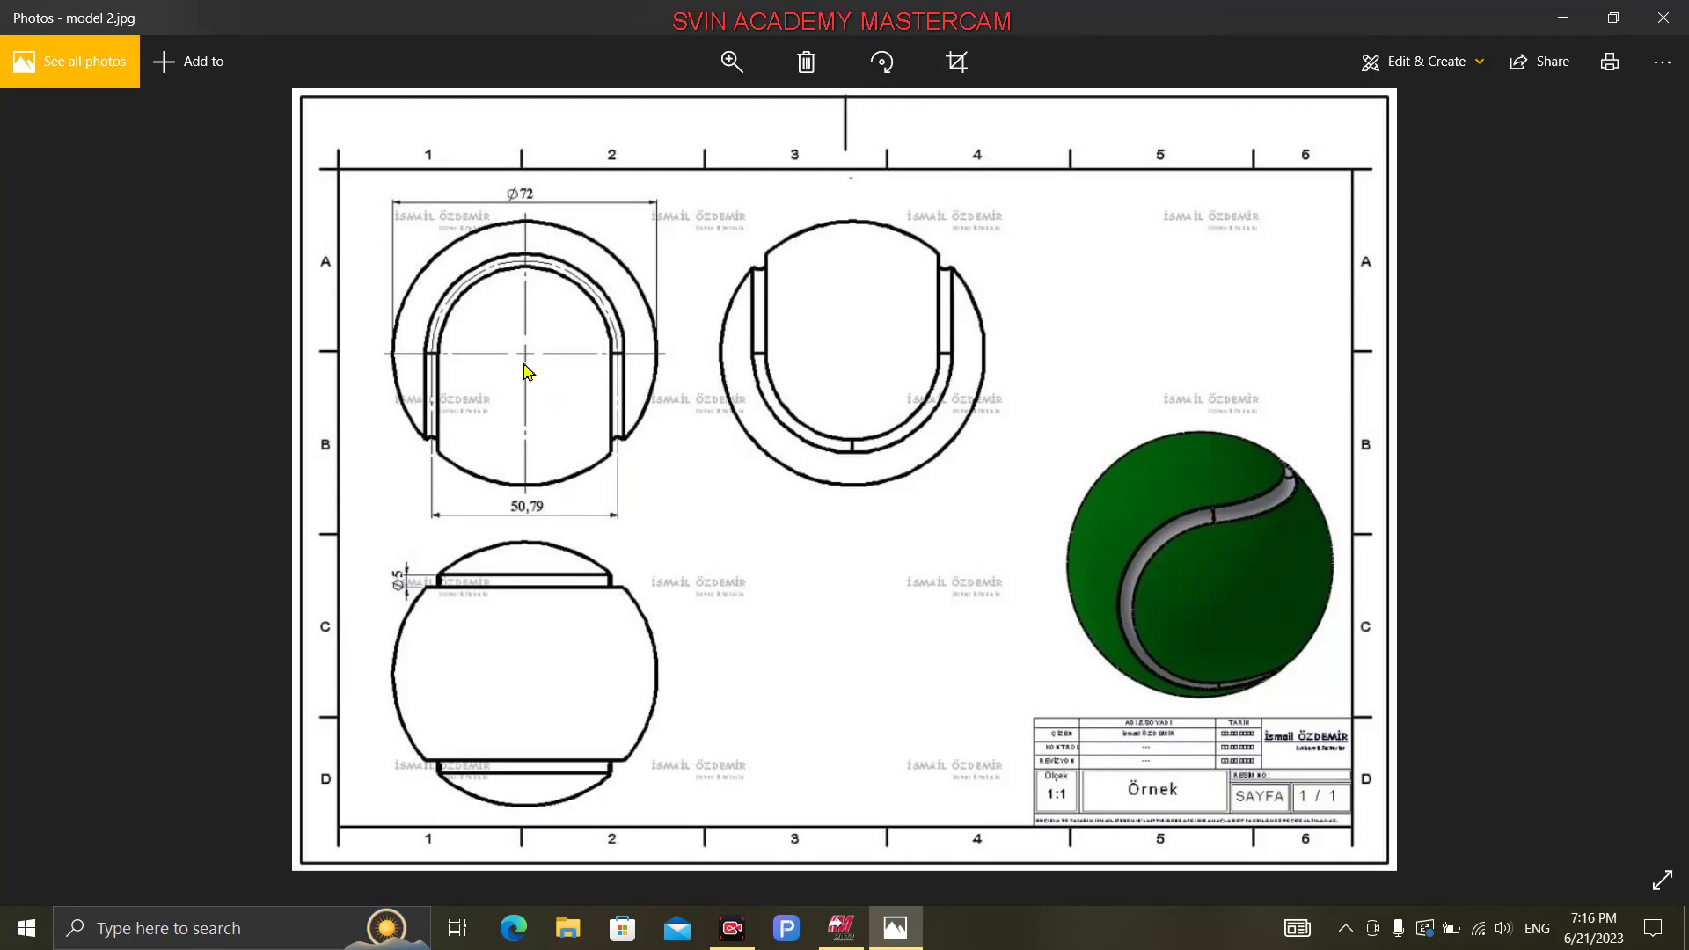
left_click(841, 927)
right_click(404, 374)
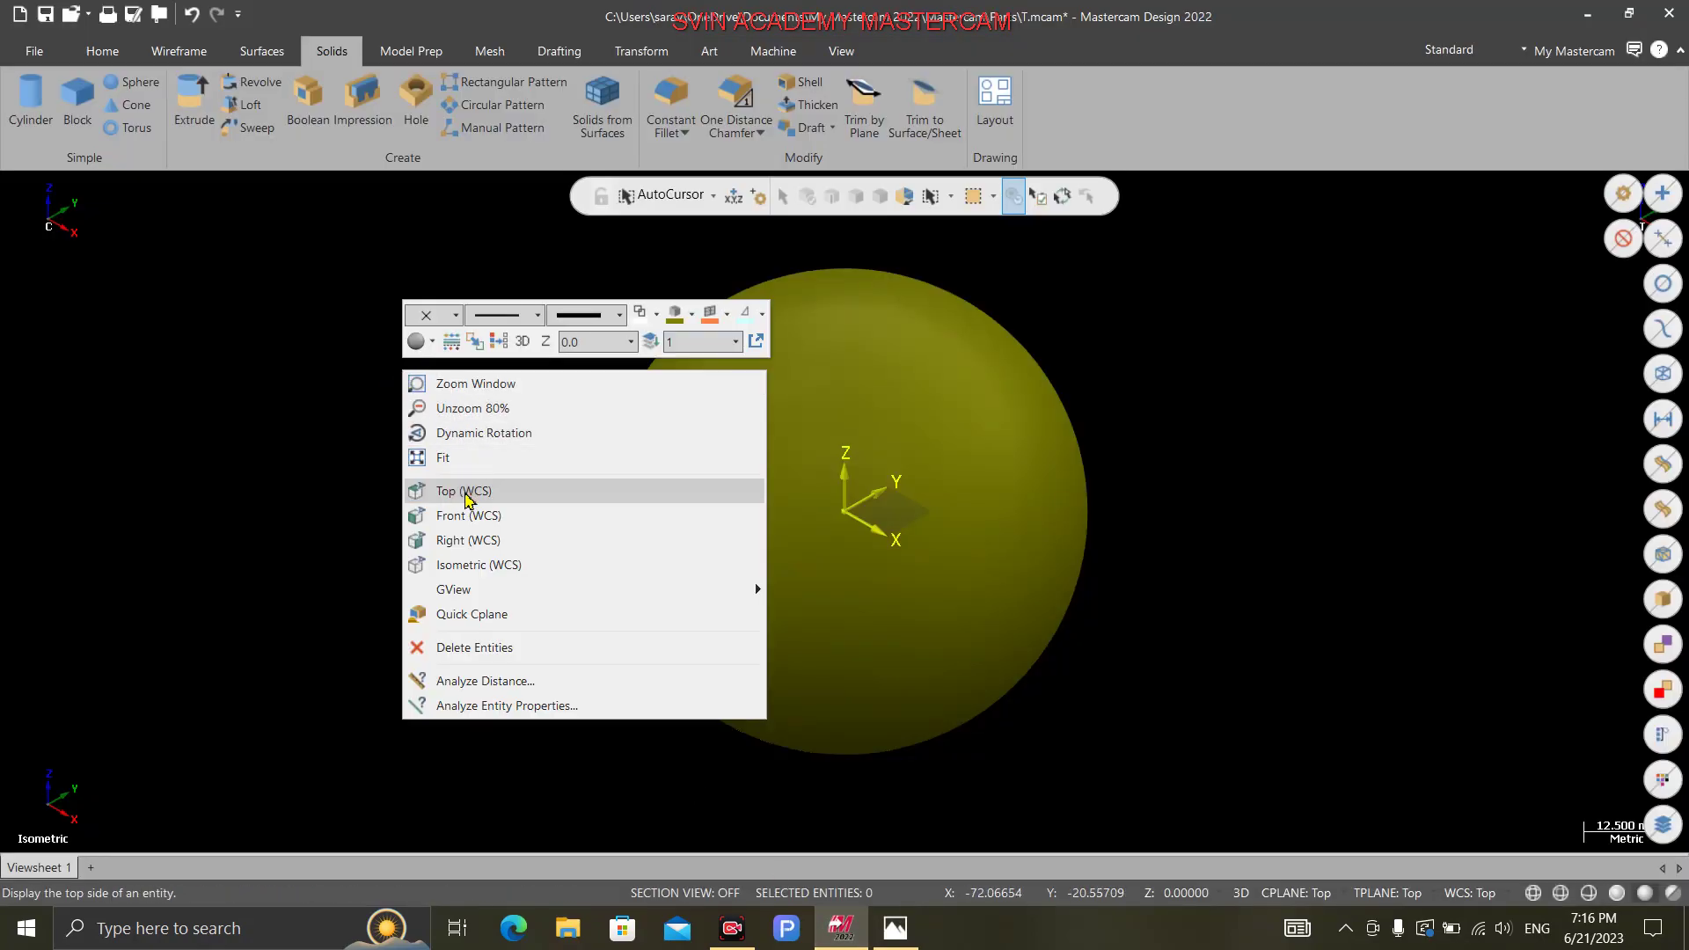
left_click(462, 485)
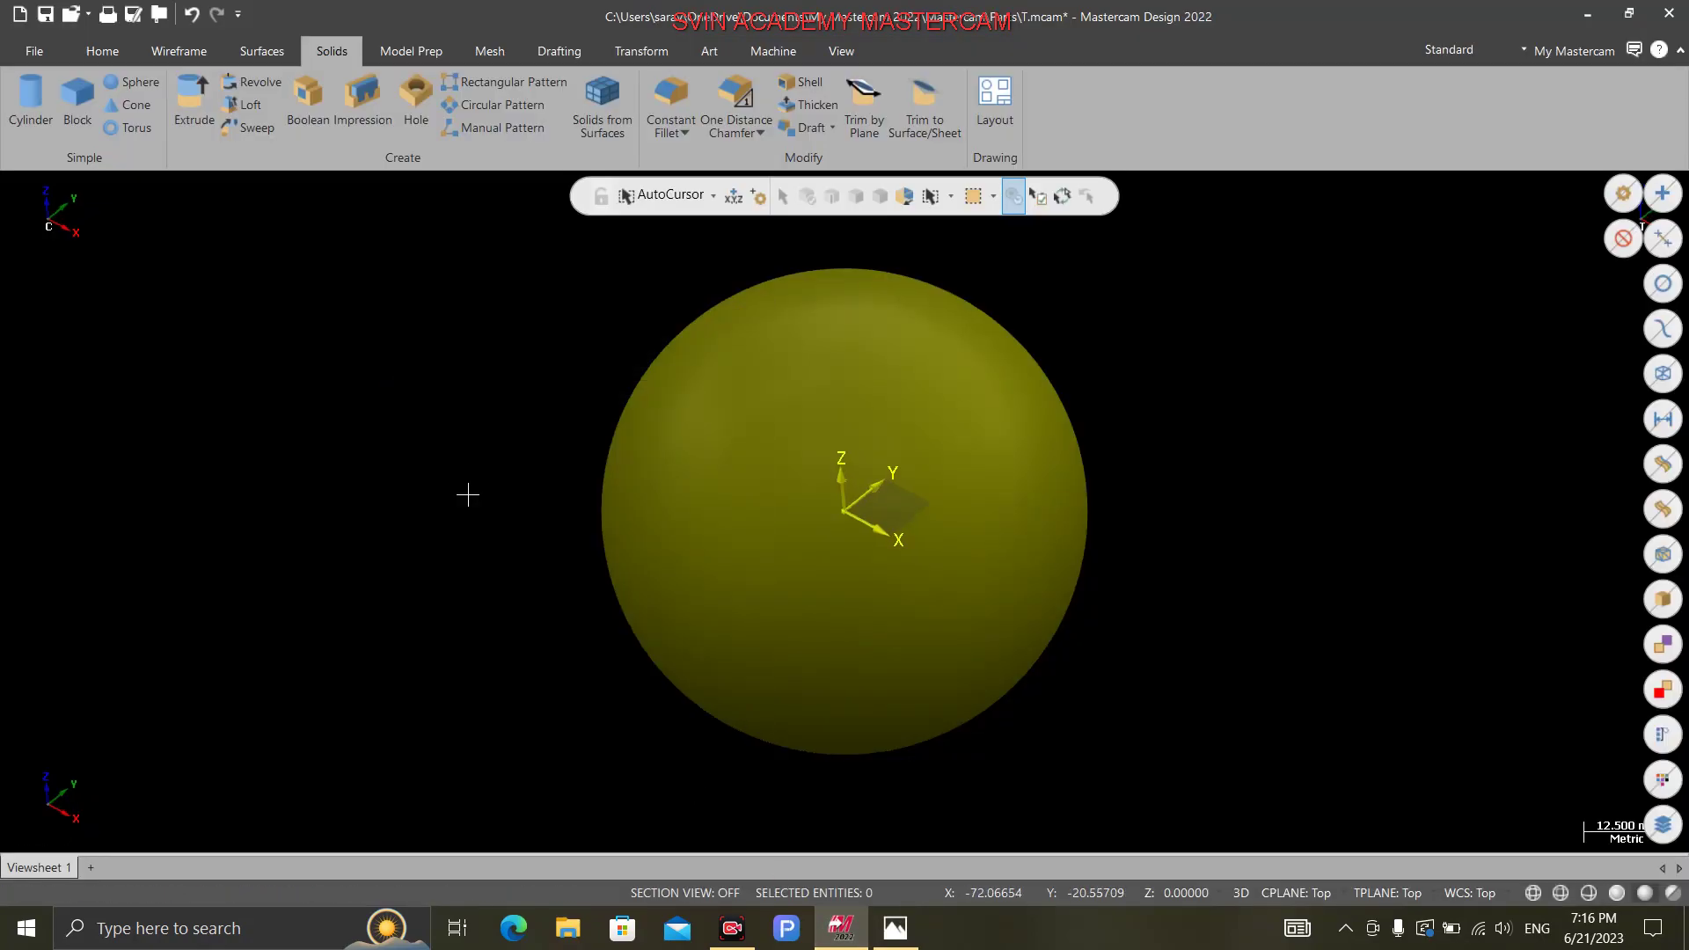
left_click(1309, 893)
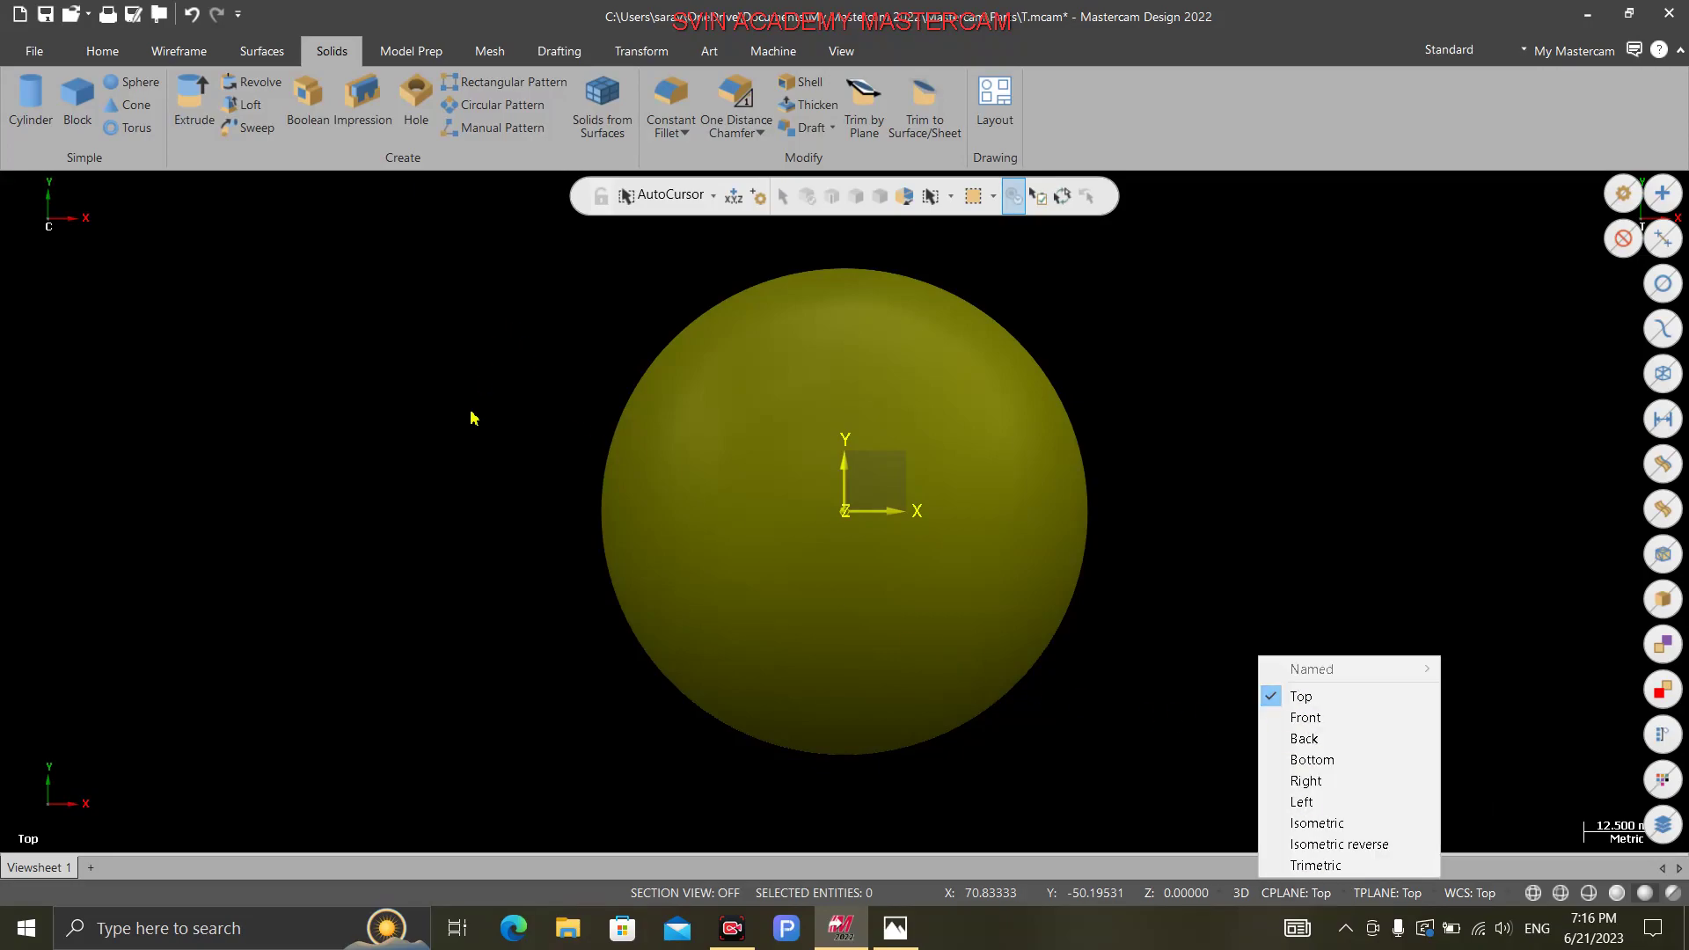
Step: Draw a horizontal line 50.79 mm long with its midpoint at the origin, and make the sphere translucent
left_click(179, 51)
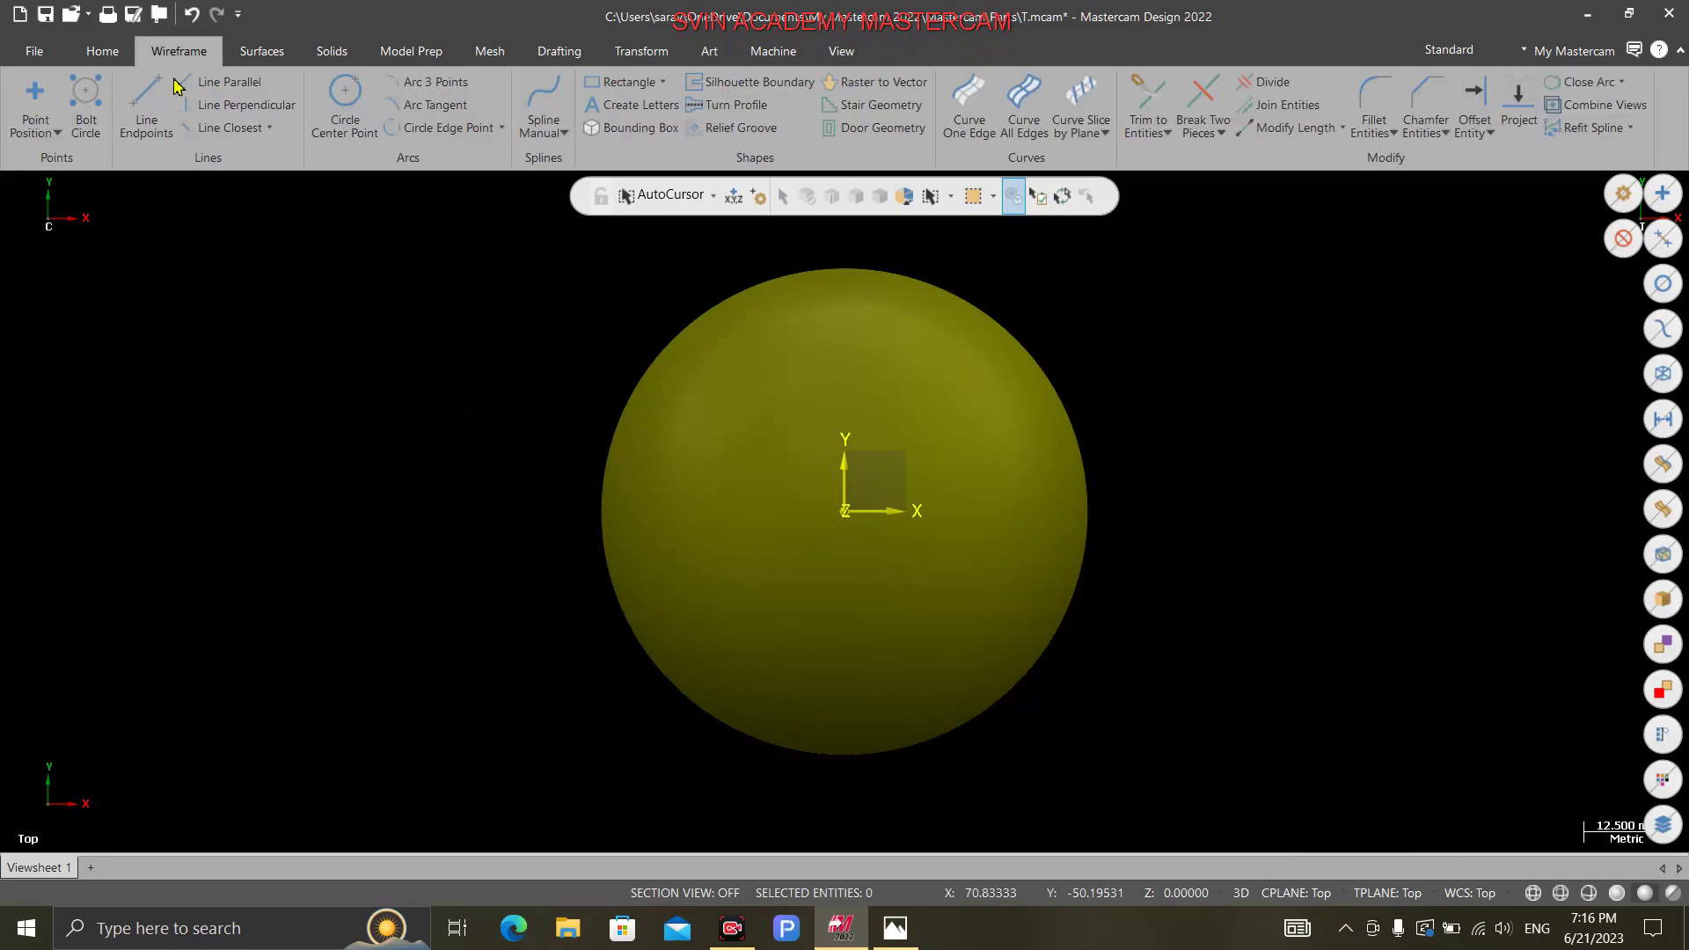
left_click(148, 119)
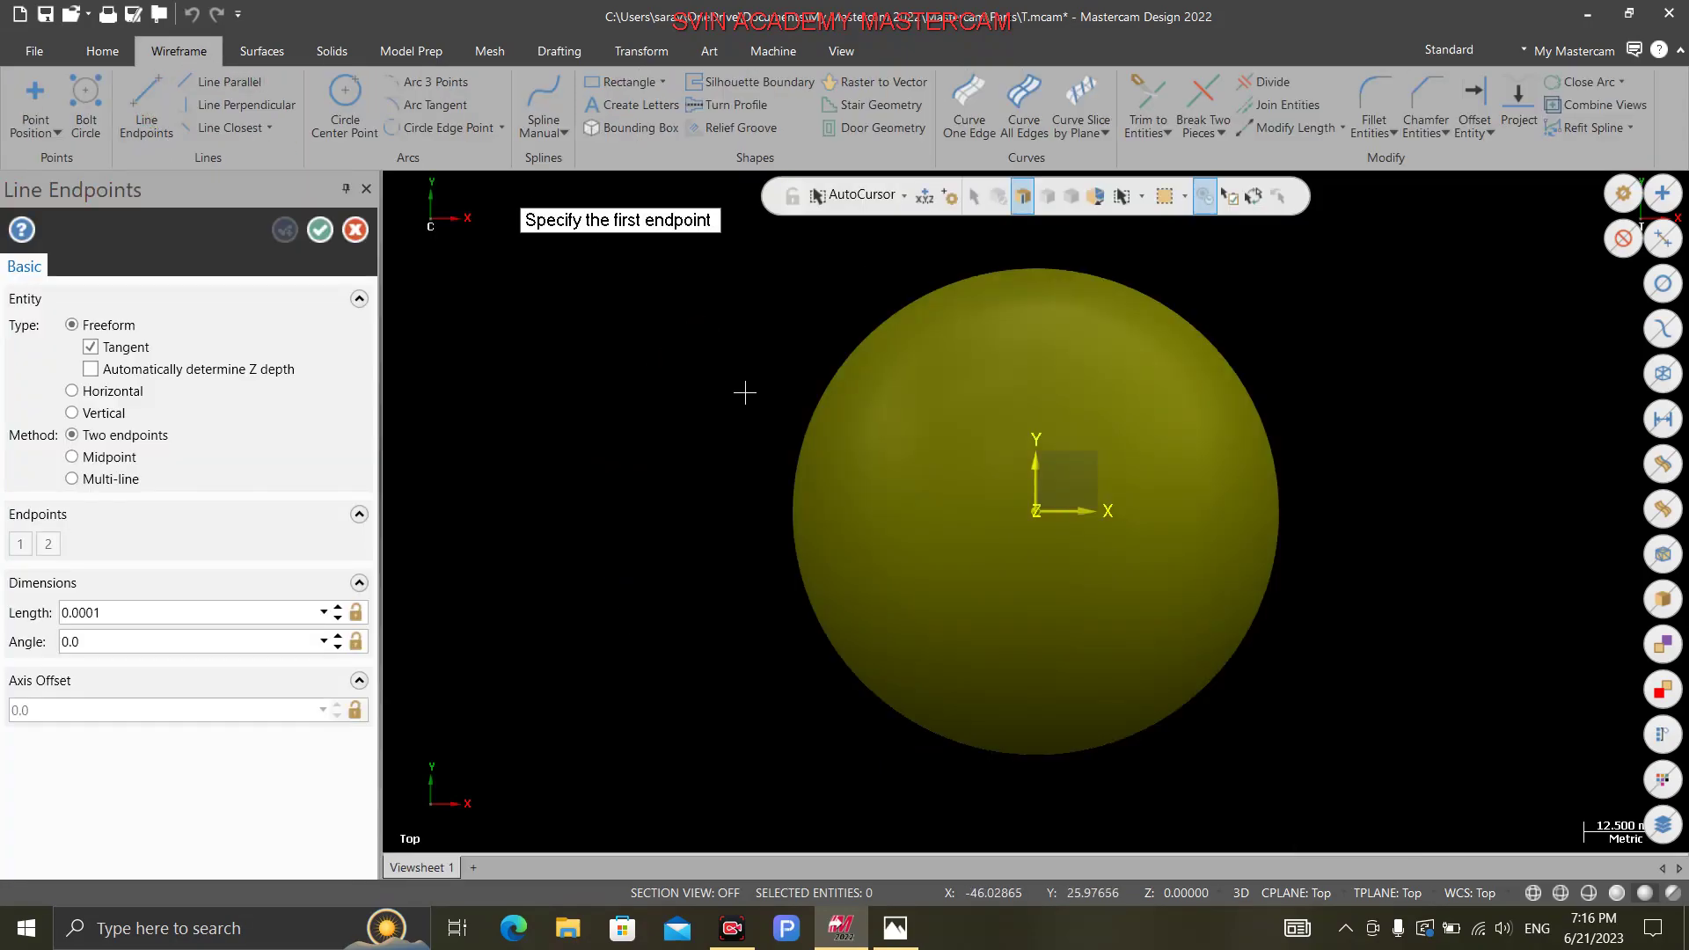
left_click(109, 458)
left_click(1036, 525)
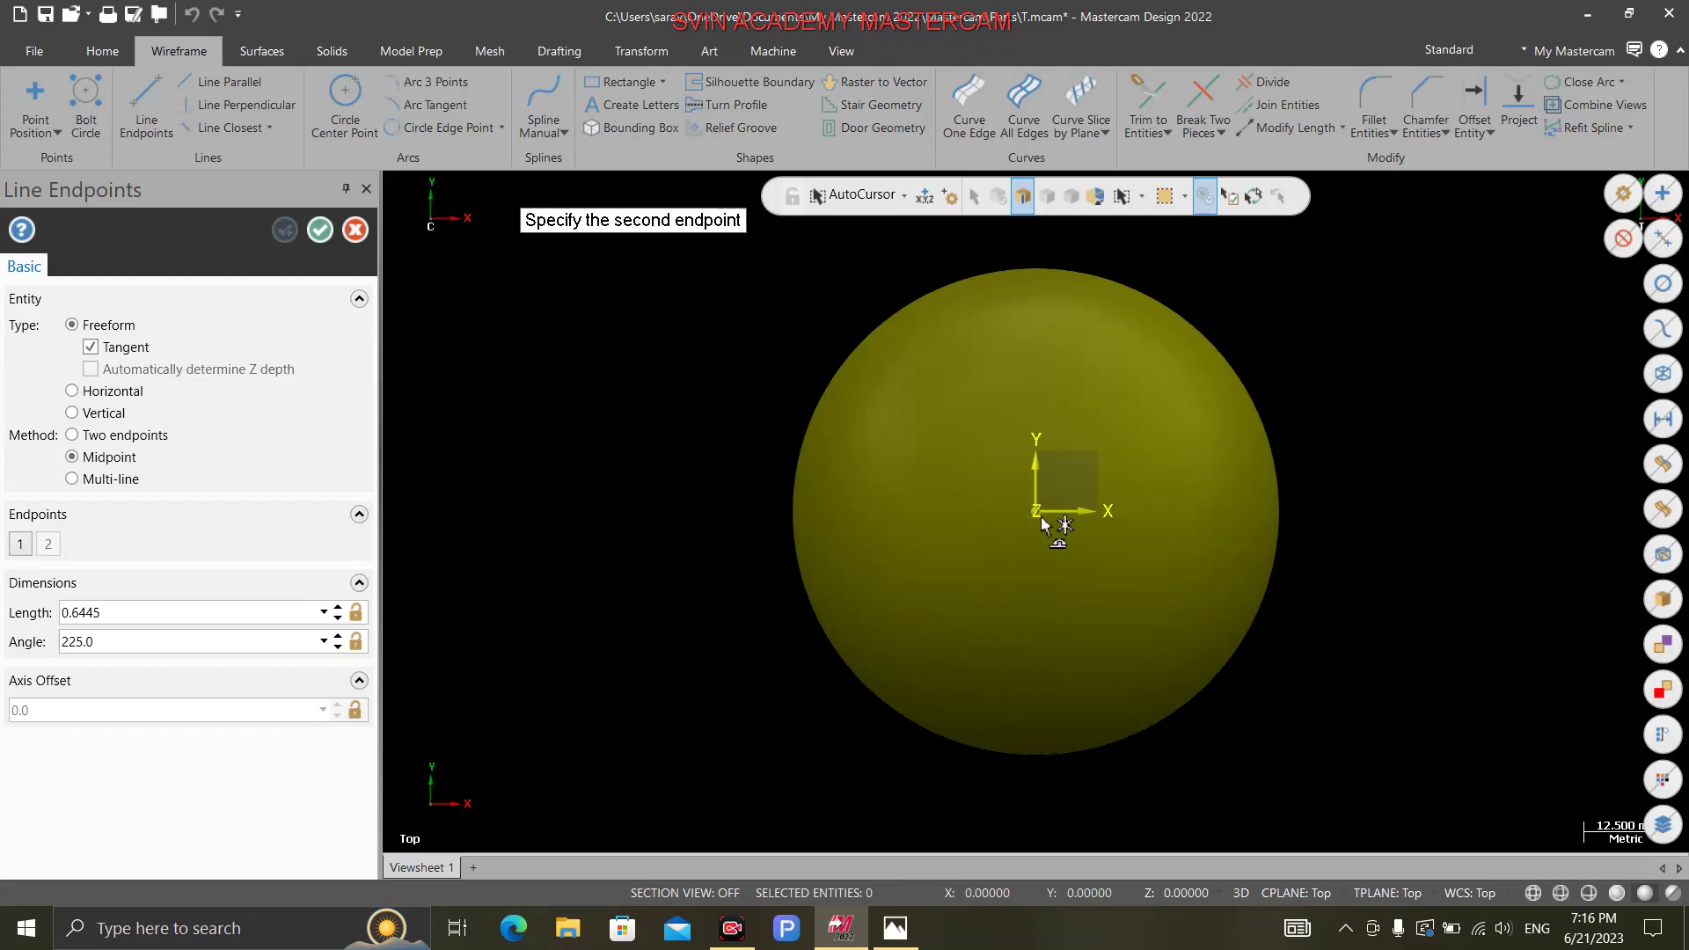
left_click(1180, 518)
left_click(174, 620)
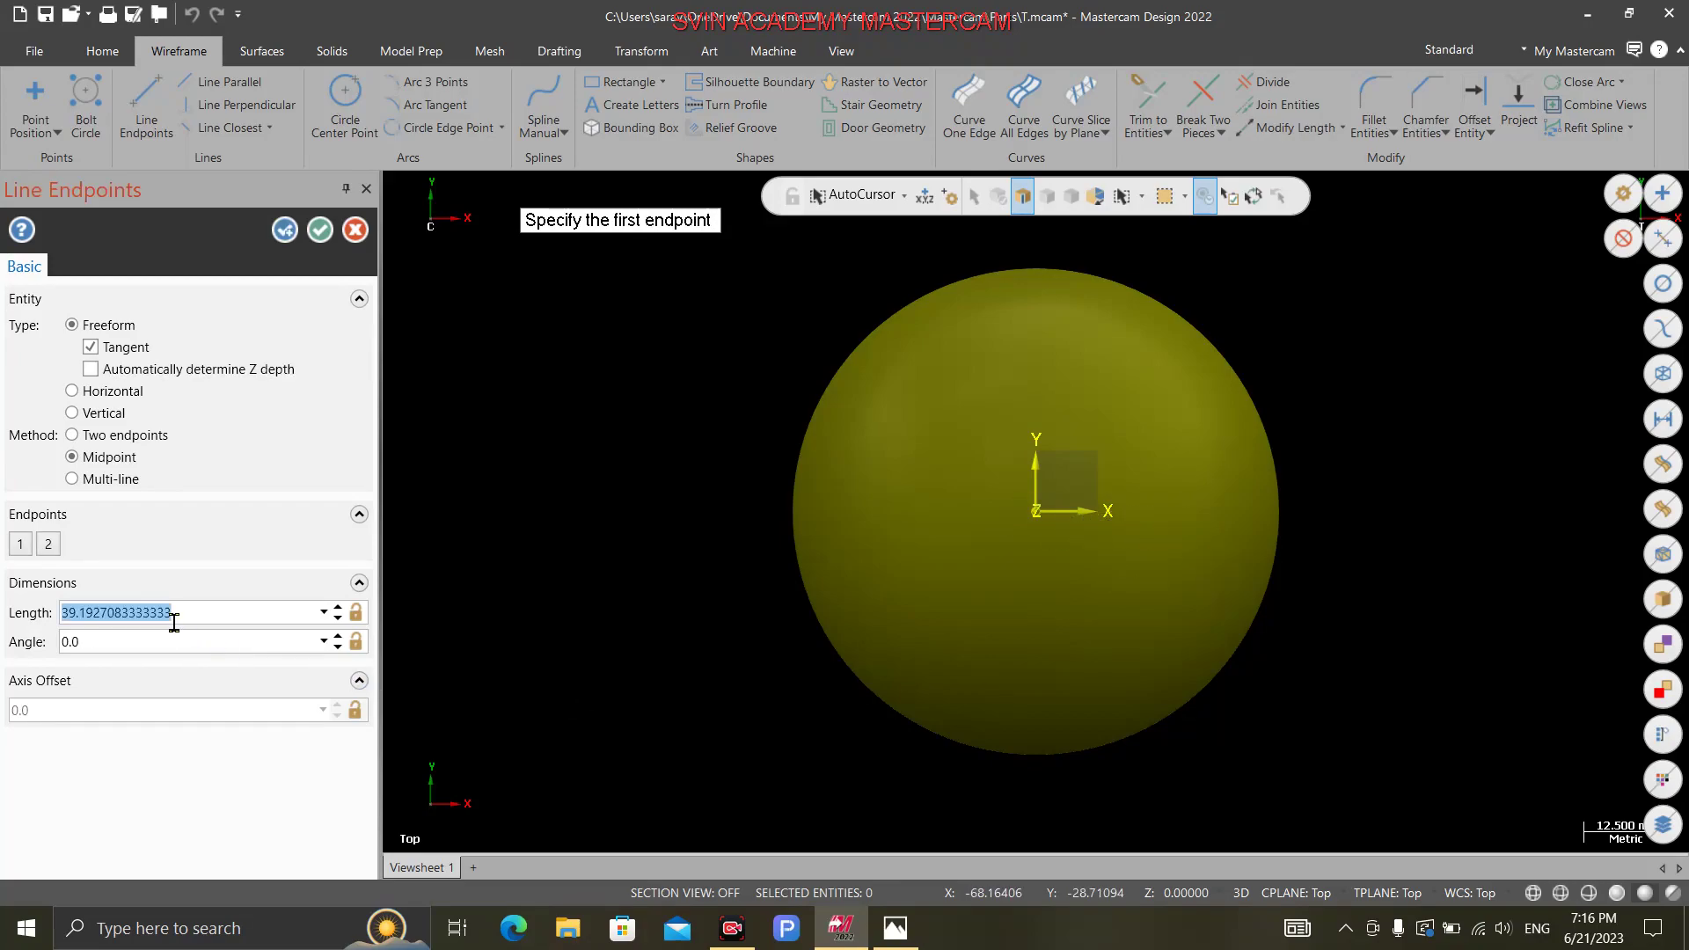
type("50.79")
key("Return")
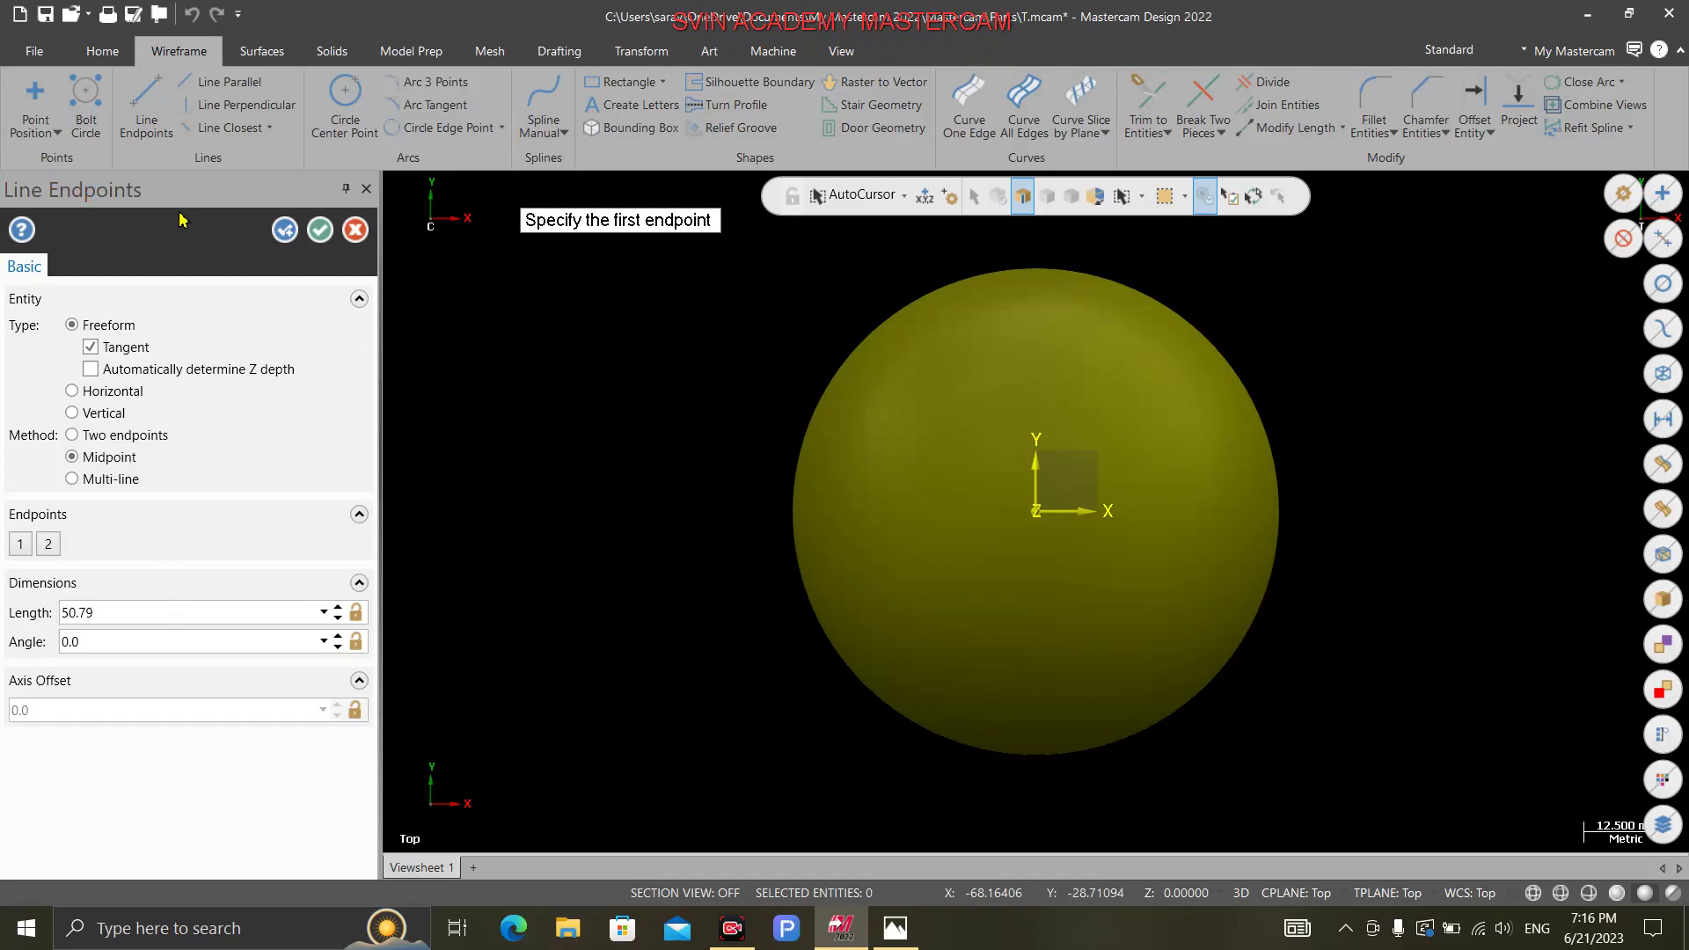
left_click(320, 229)
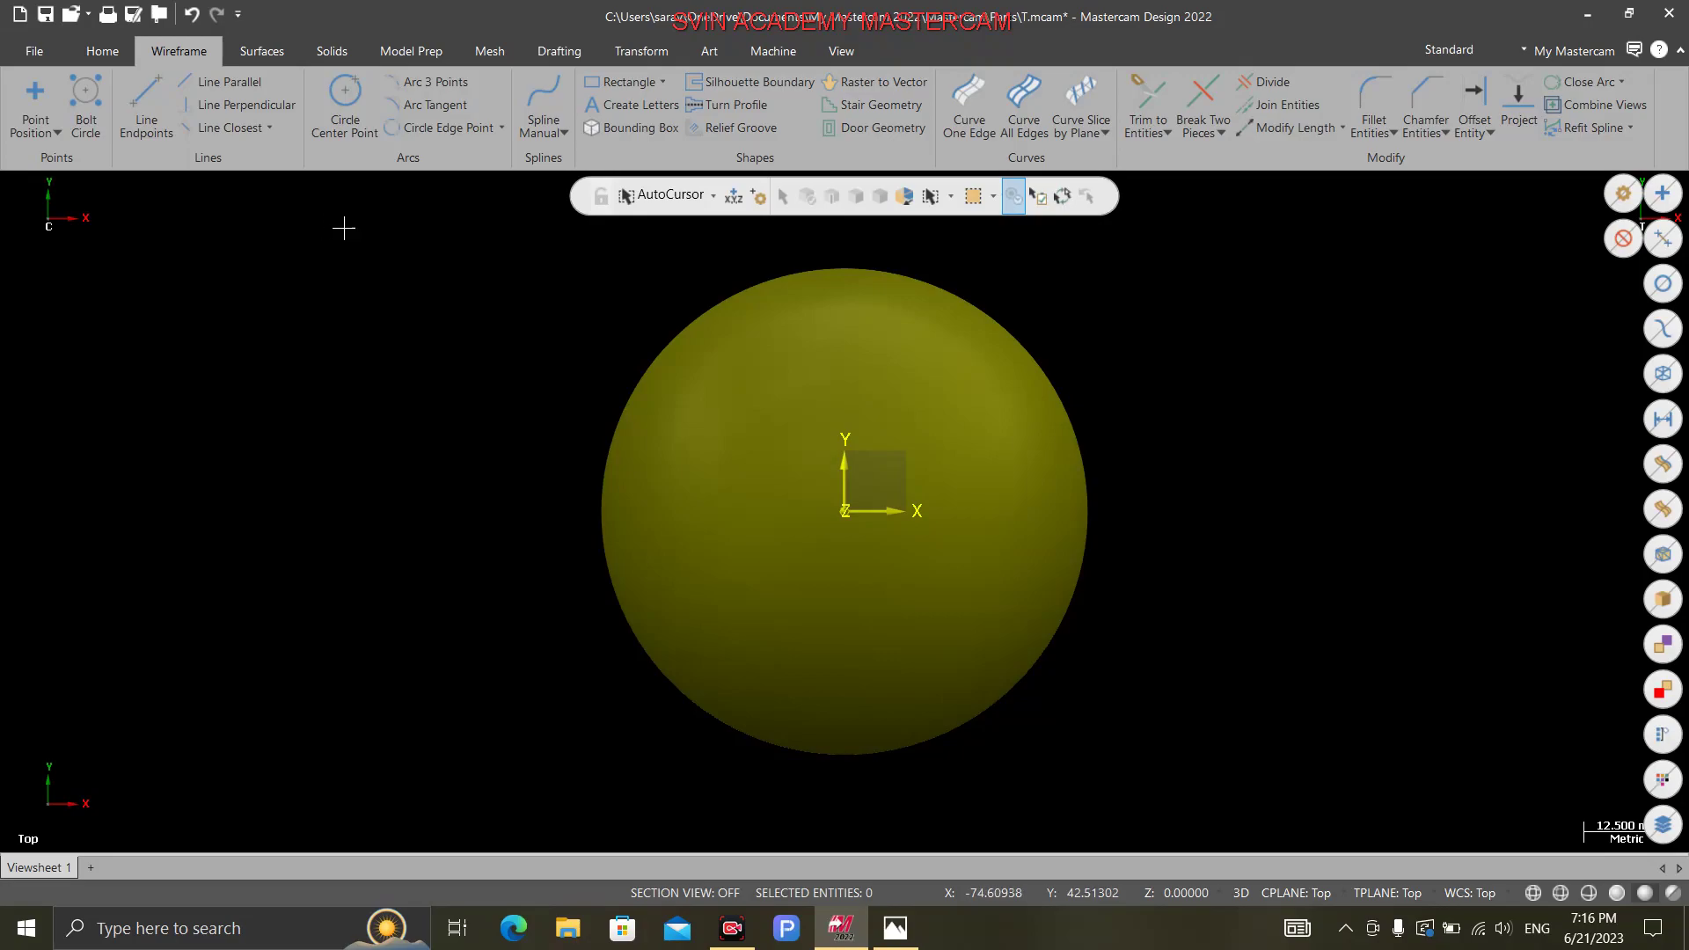
left_click(1673, 894)
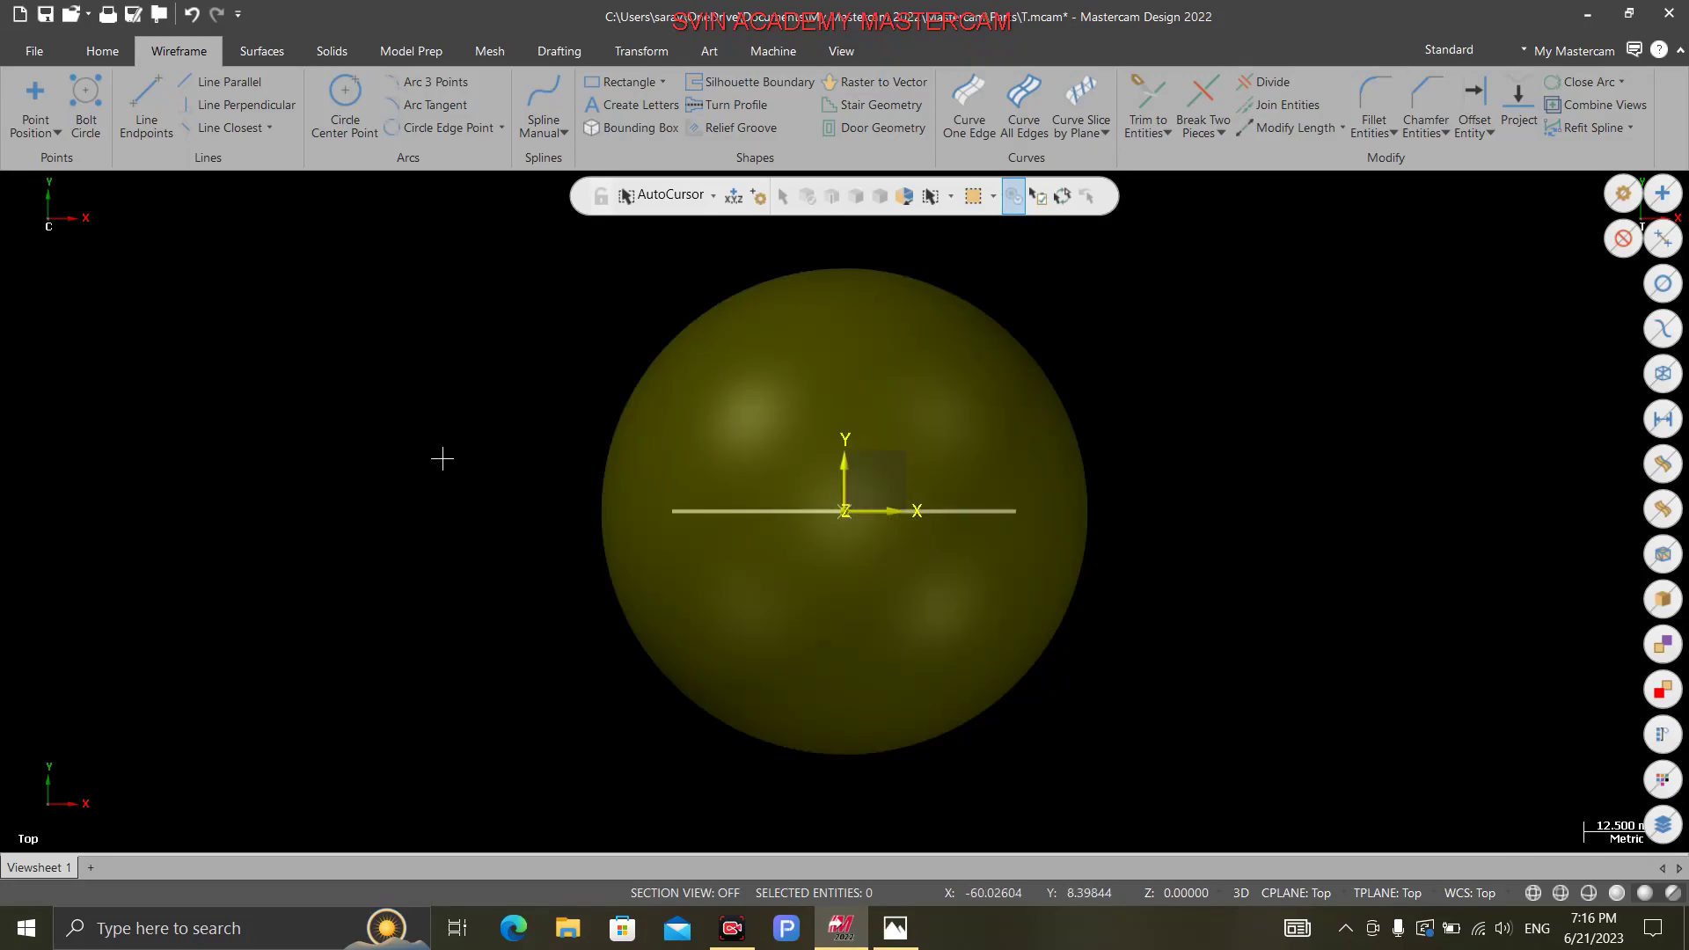
Step: Consult the reference drawing and draw a 50 mm two-endpoint line straight down from the horizontal line's left end
left_click(896, 928)
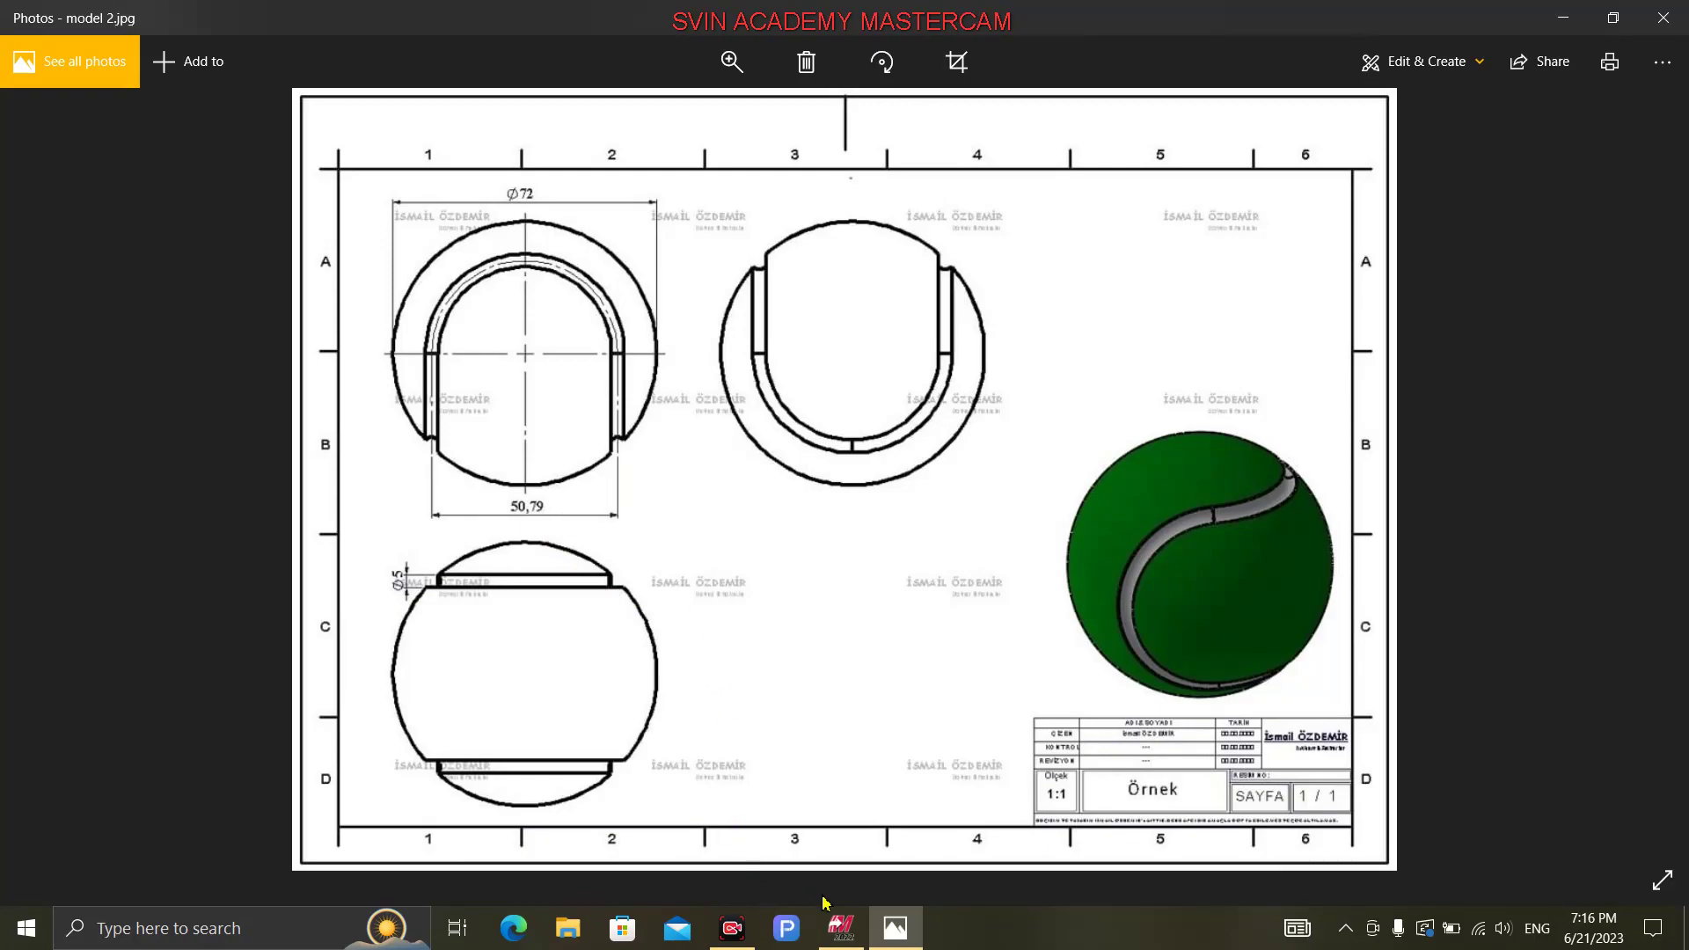
left_click(840, 929)
left_click(148, 107)
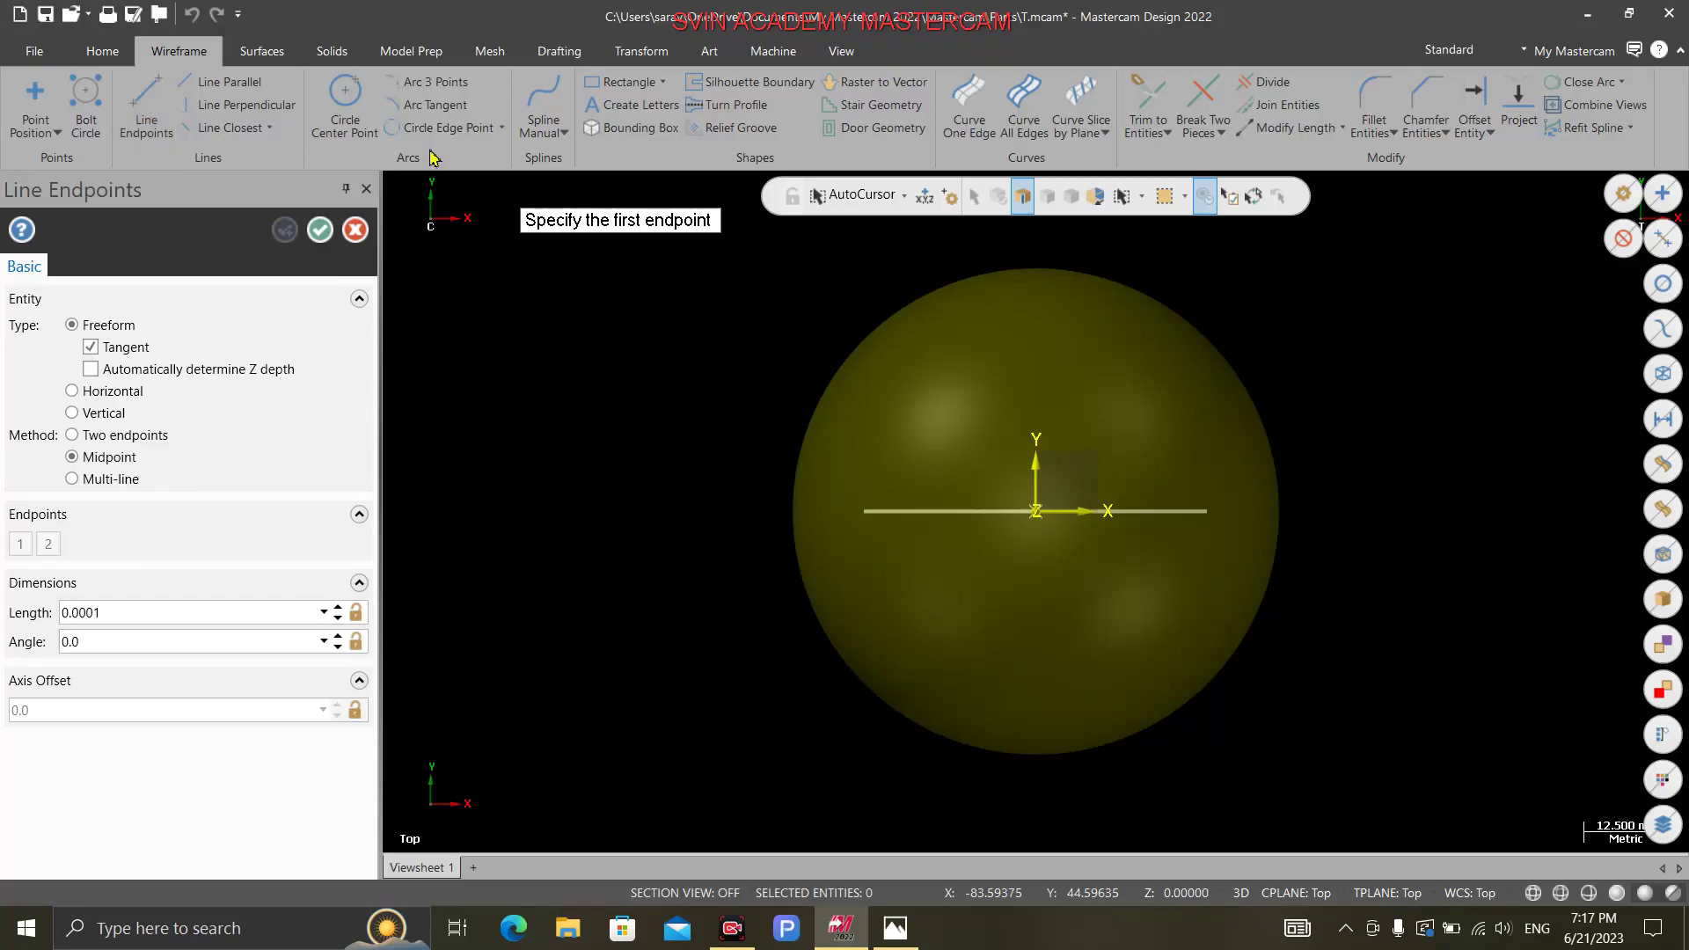
left_click(161, 438)
left_click(865, 511)
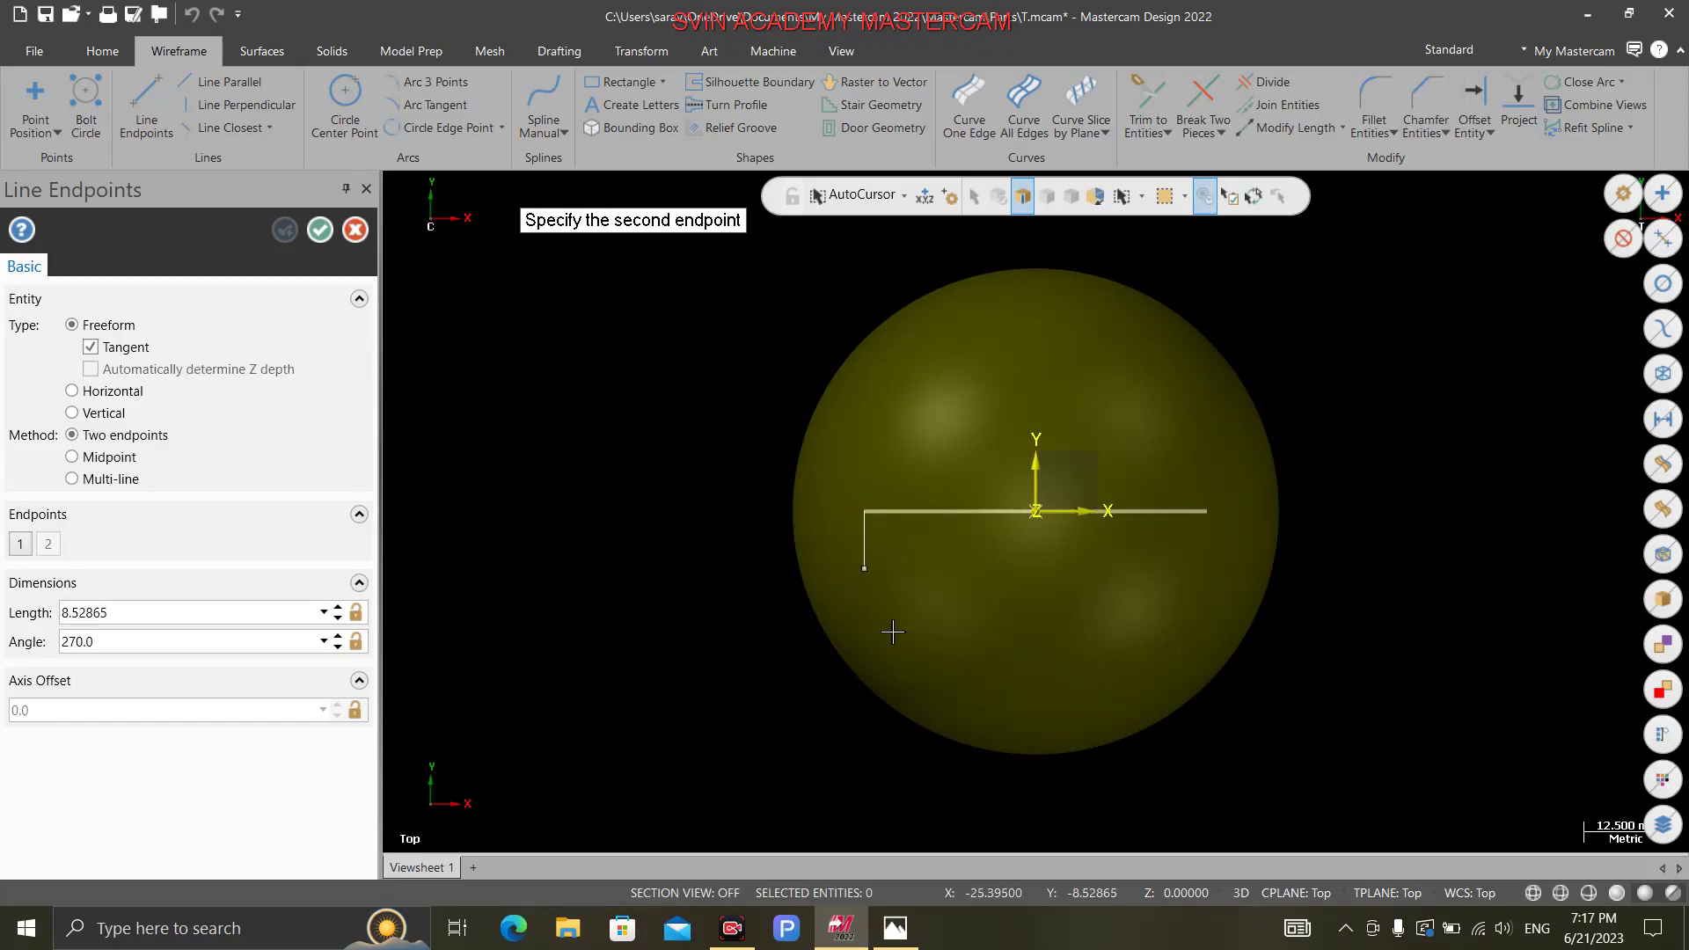
left_click(865, 790)
left_click(141, 620)
type("50")
key("Return")
scroll(604, 291, "down", 3)
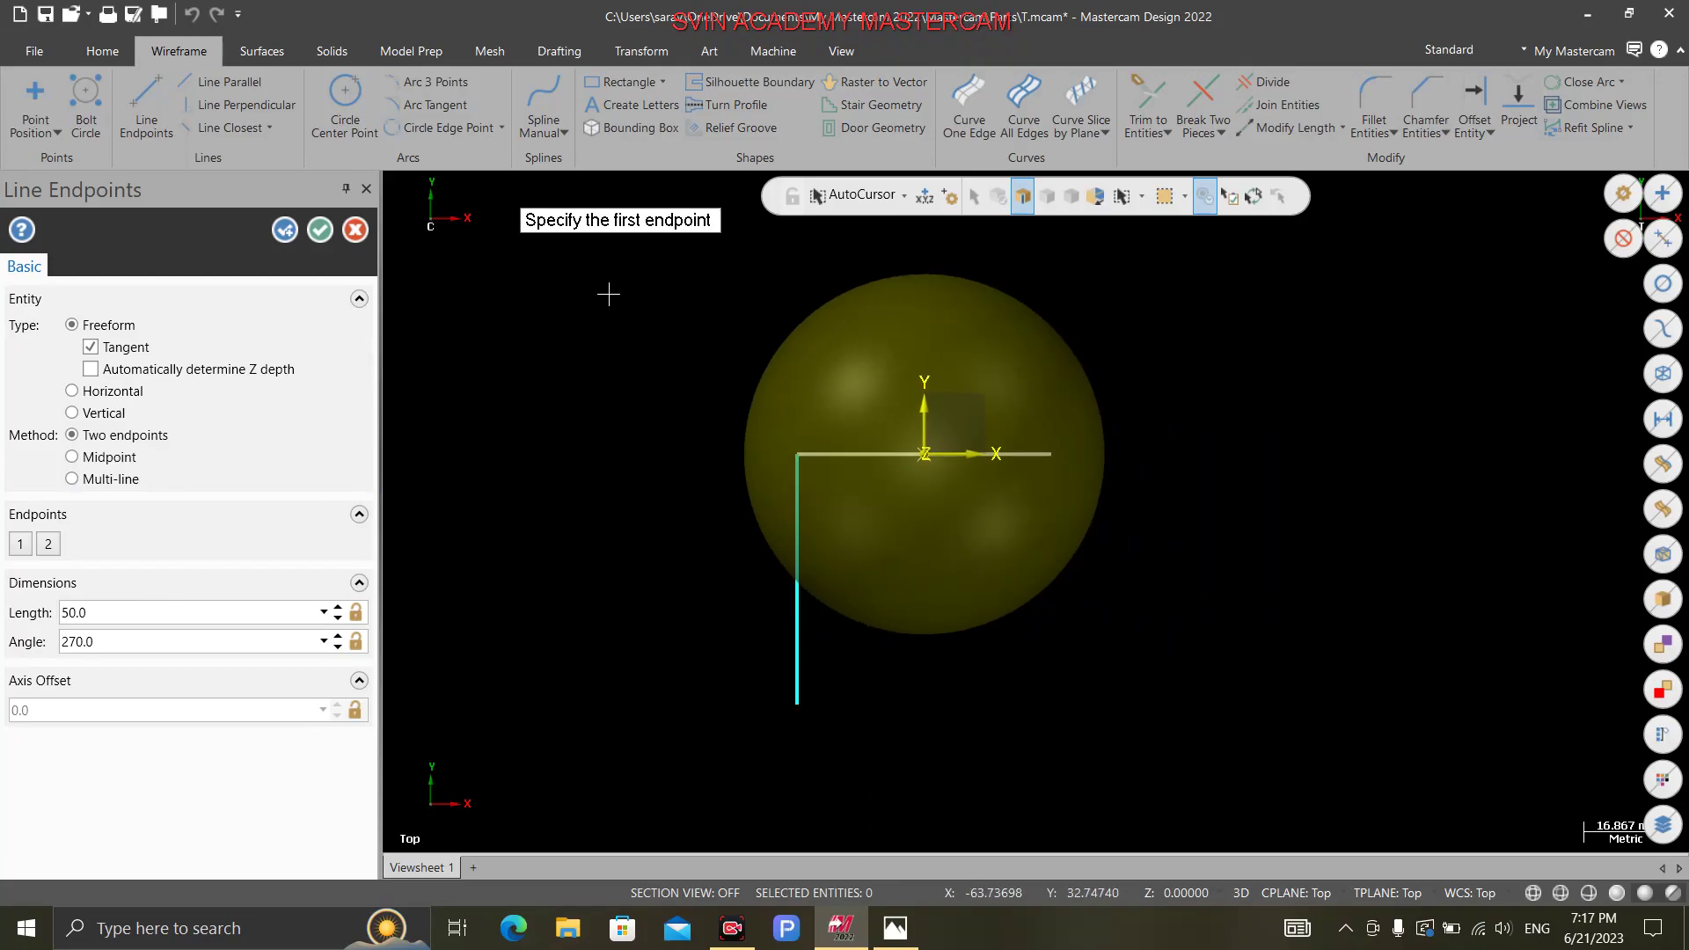
left_click(284, 230)
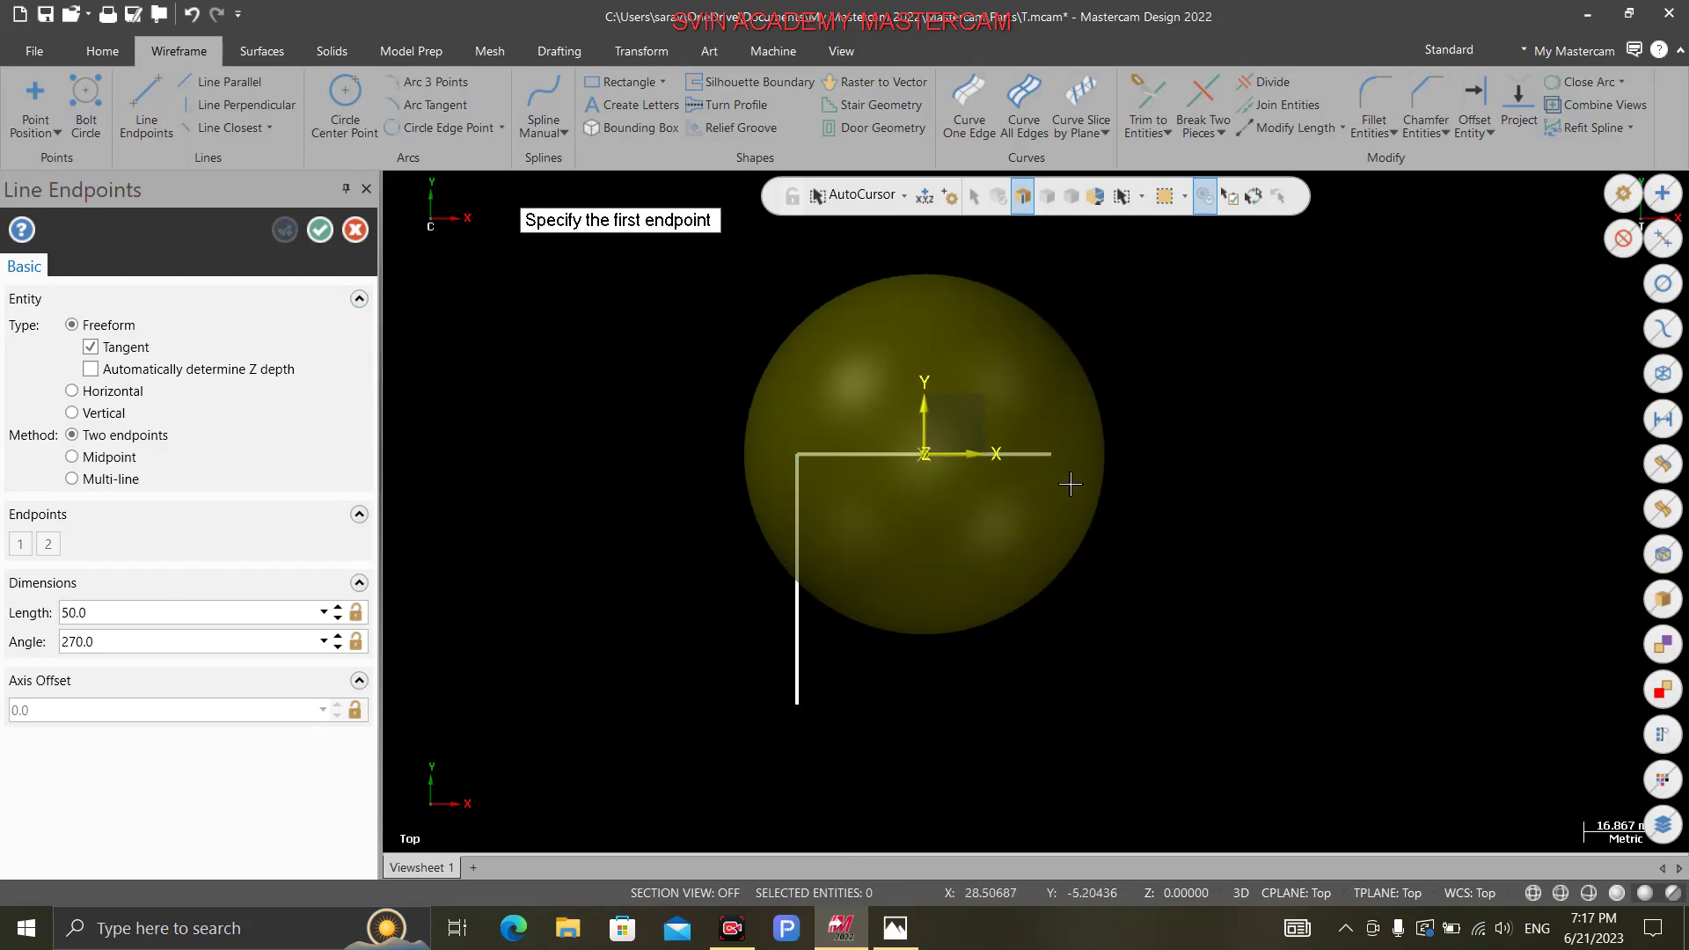
Step: Draw a 50 mm two-endpoint line straight down from the horizontal line's right end
left_click(1055, 458)
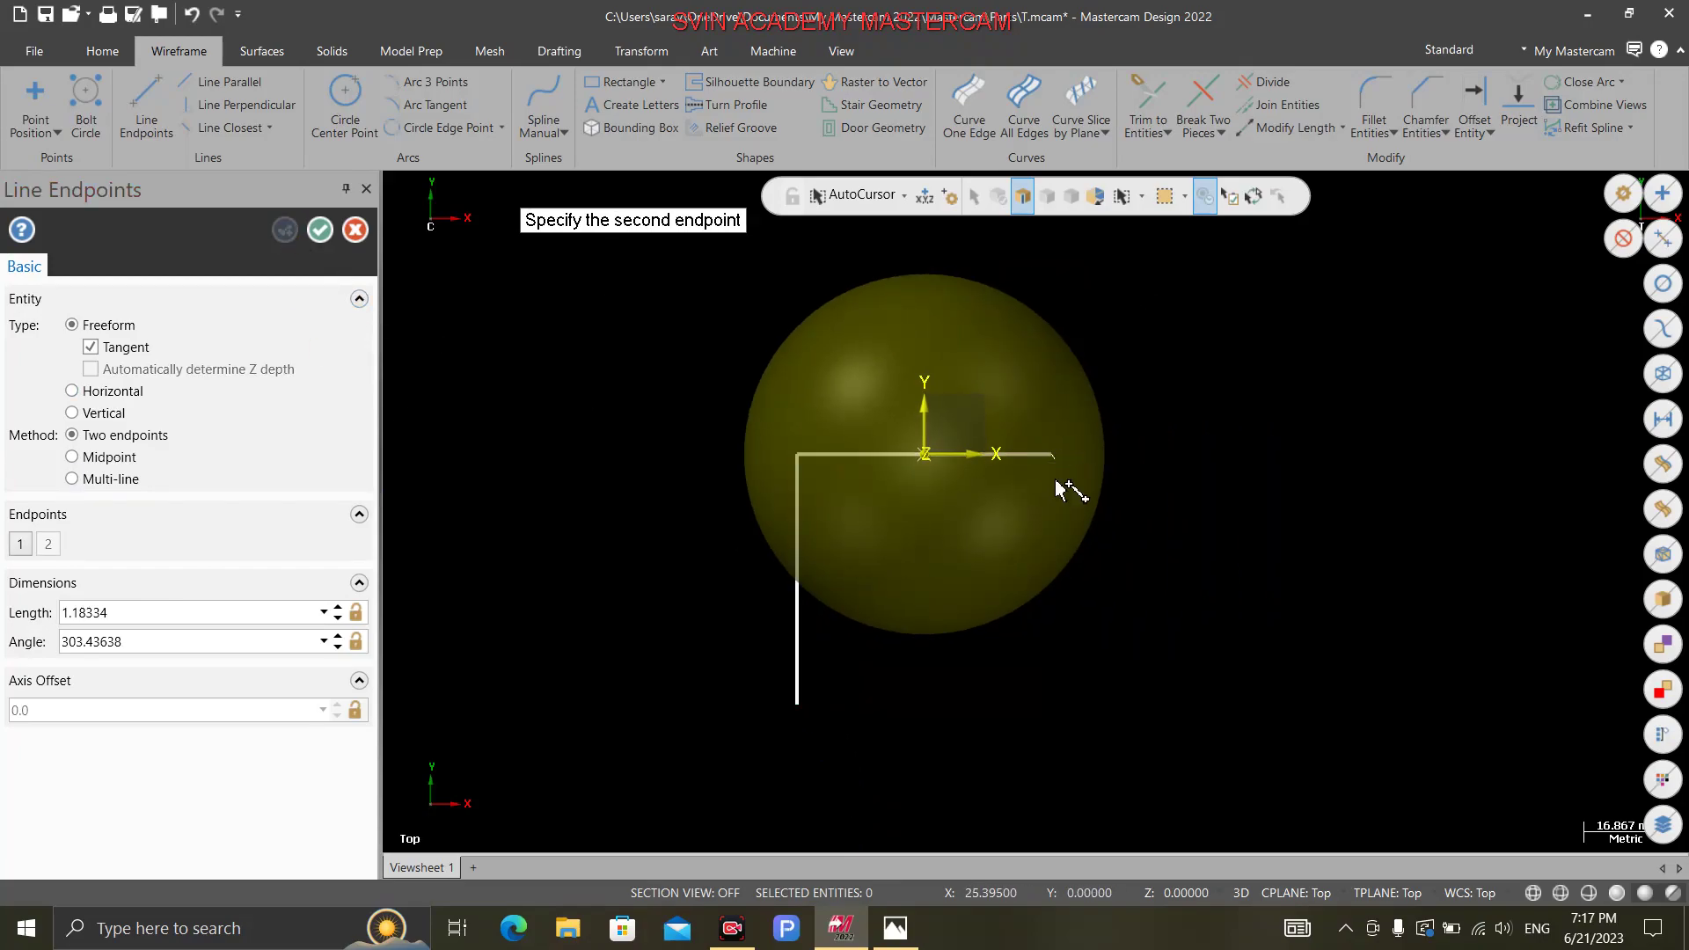
left_click(1066, 697)
double_click(200, 615)
type("50")
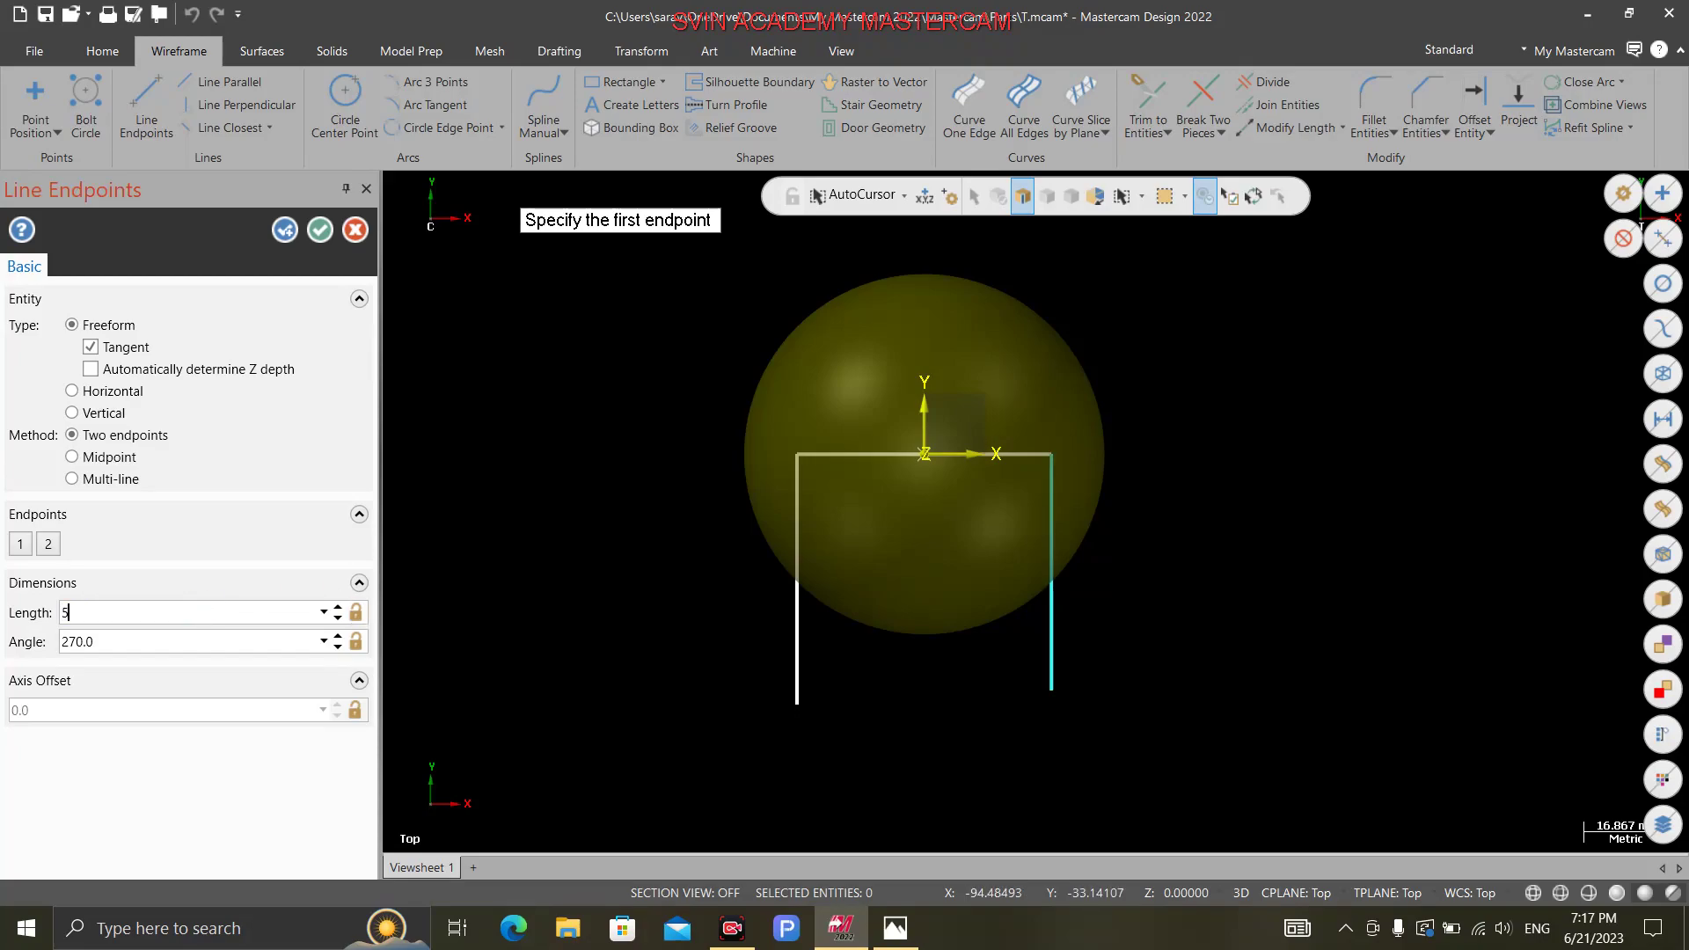
key("Return")
left_click(284, 230)
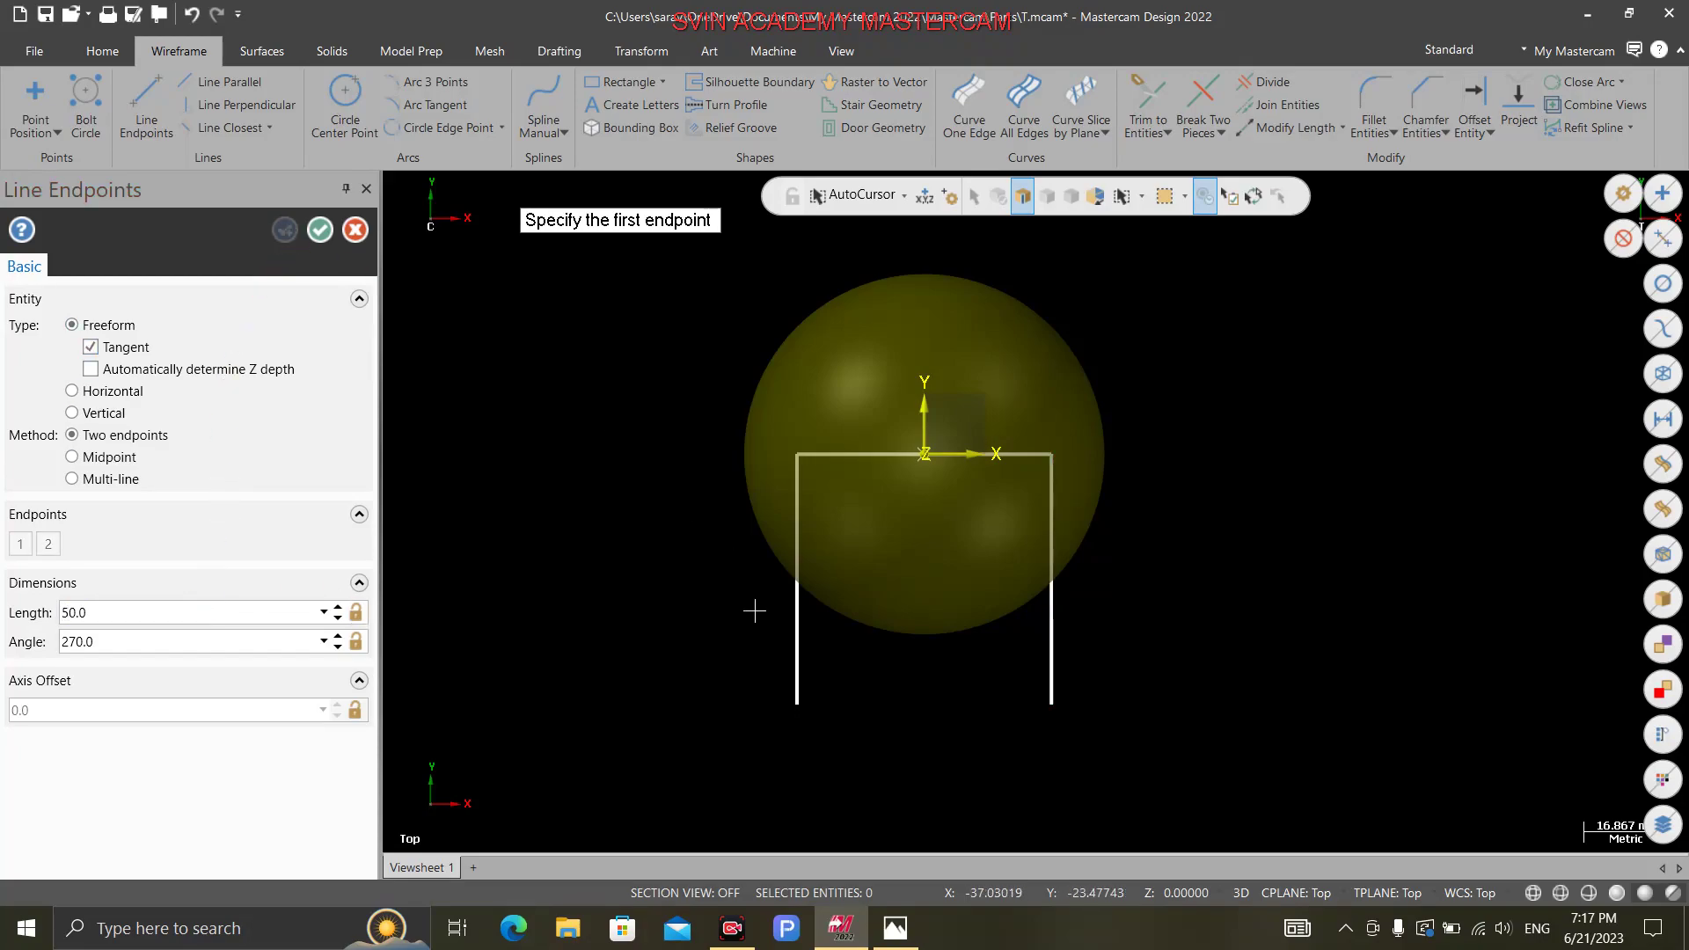
Step: Close the open end of the profile with a horizontal line joining the lower ends of both vertical lines
left_click(800, 713)
left_click(1055, 709)
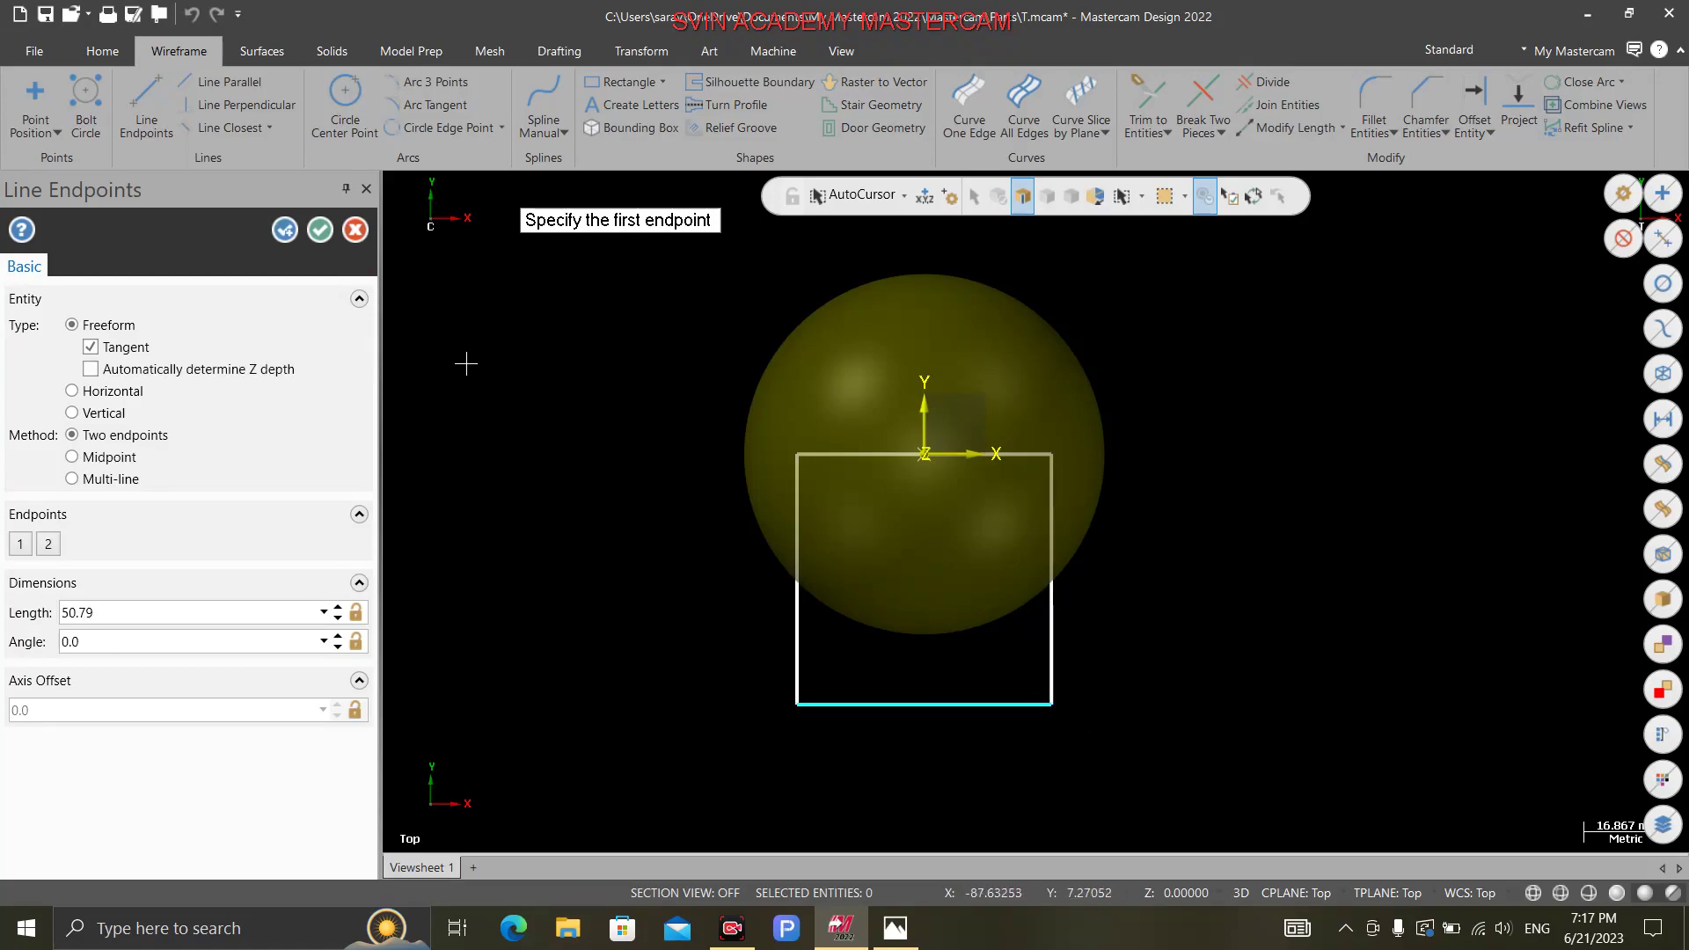
left_click(320, 231)
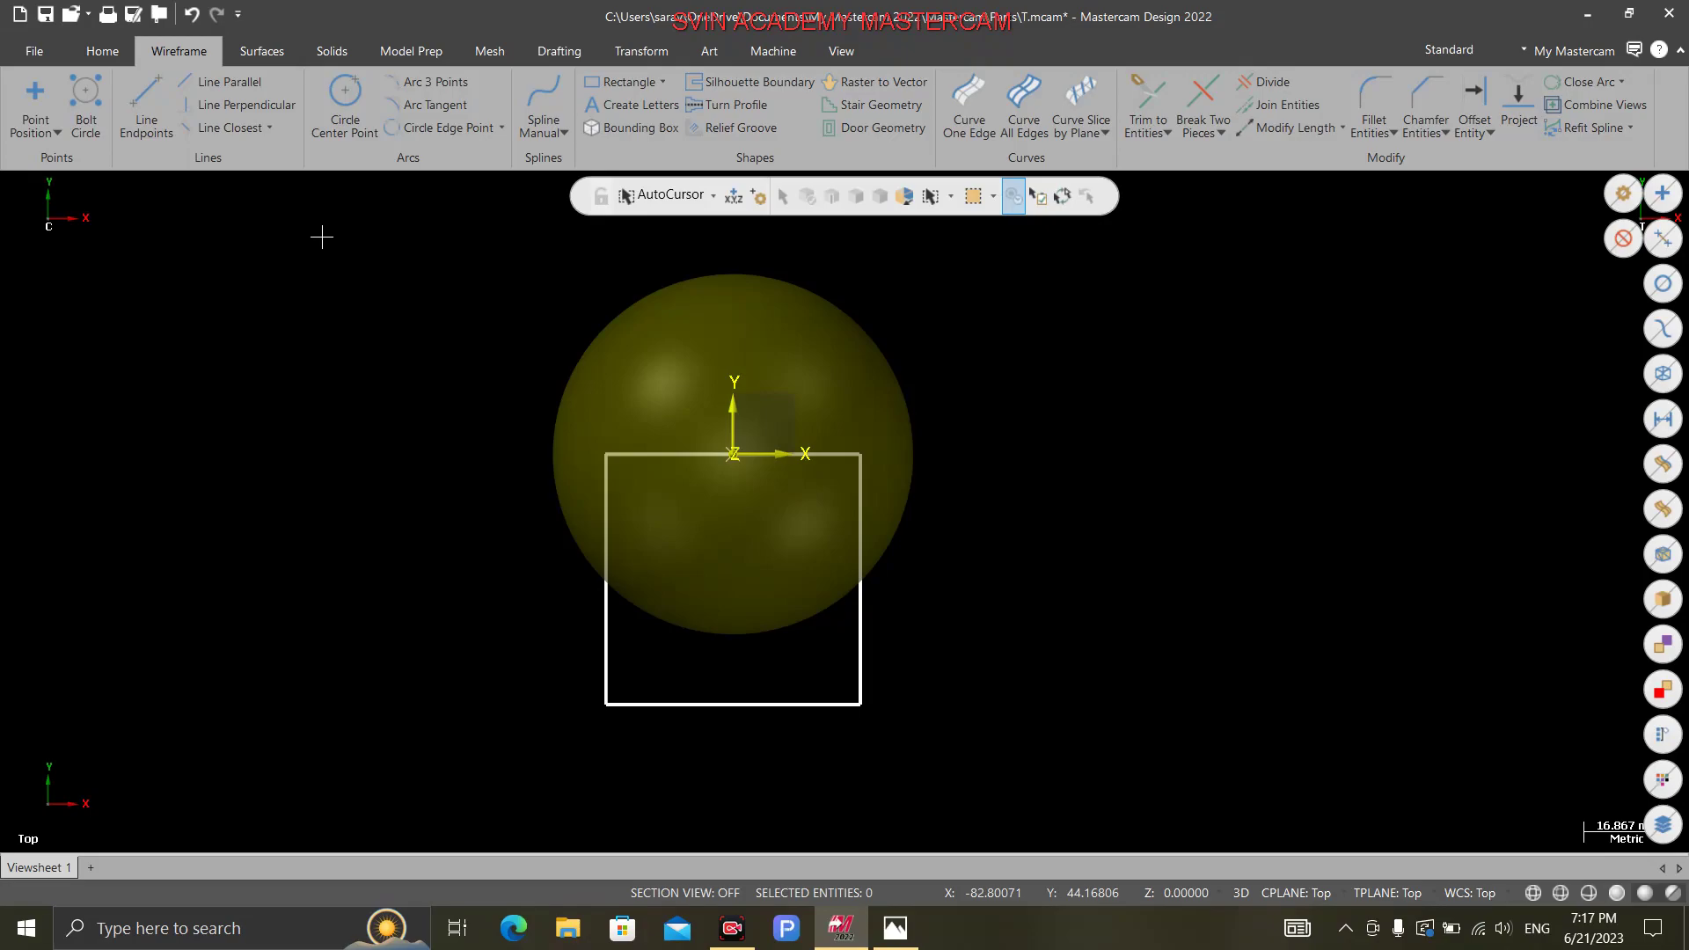
Step: Check the reference drawing, add a 50.79 mm diameter endpoint arc above the horizontal line through the origin, and delete that line
left_click(895, 928)
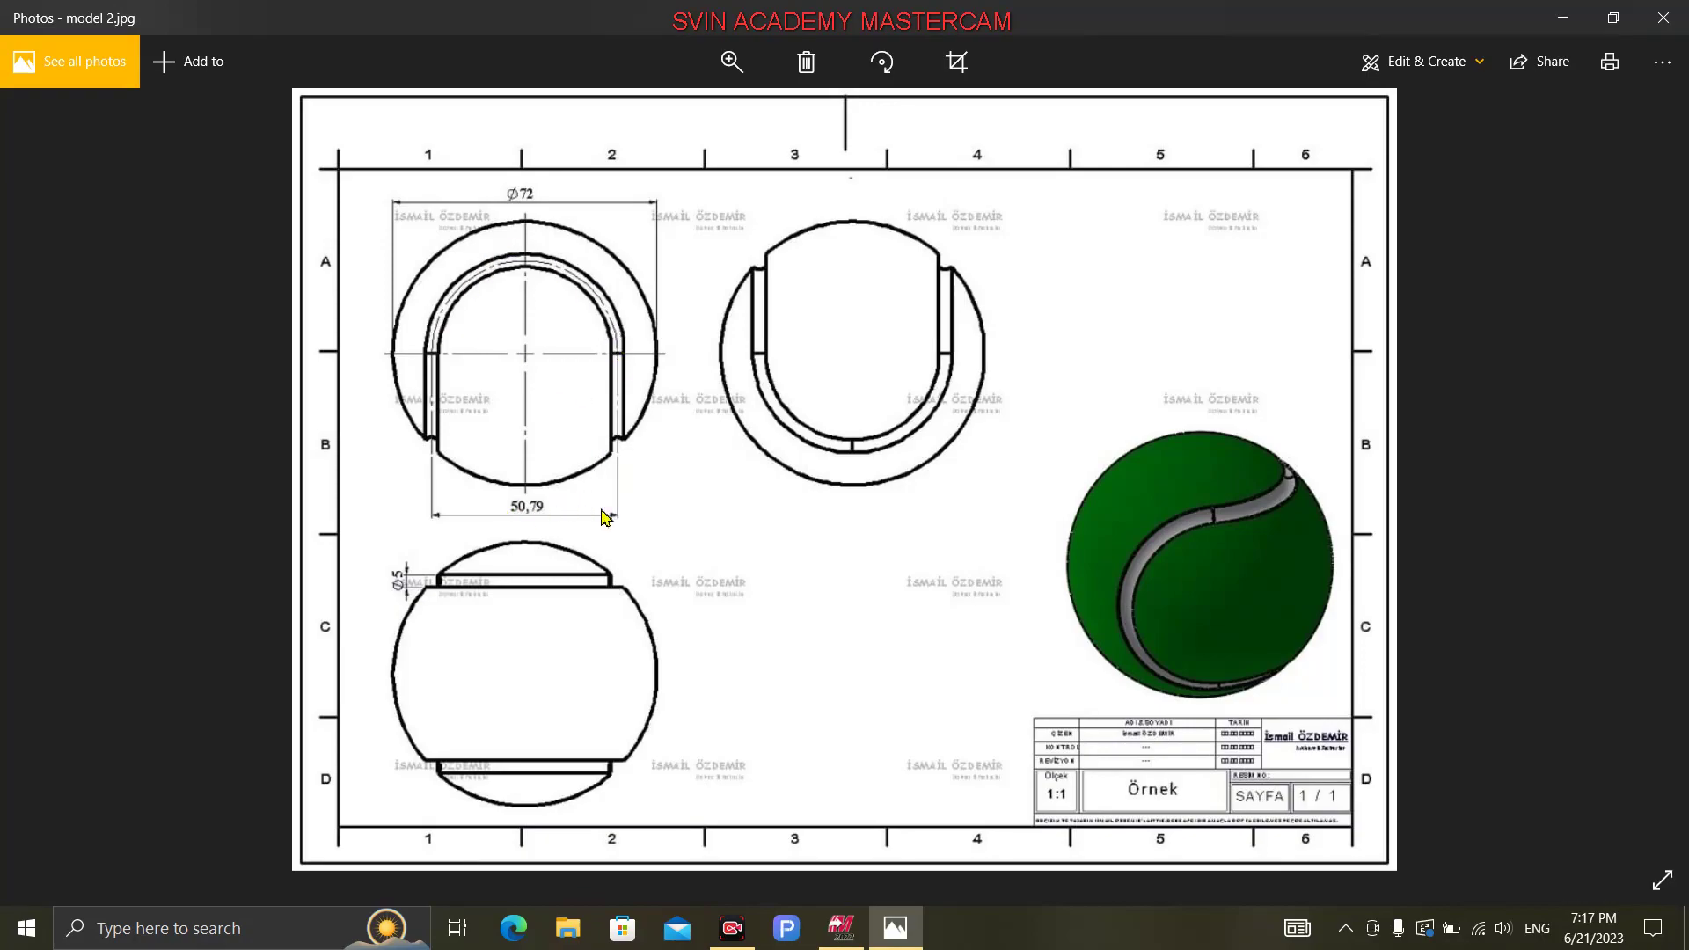
left_click(841, 928)
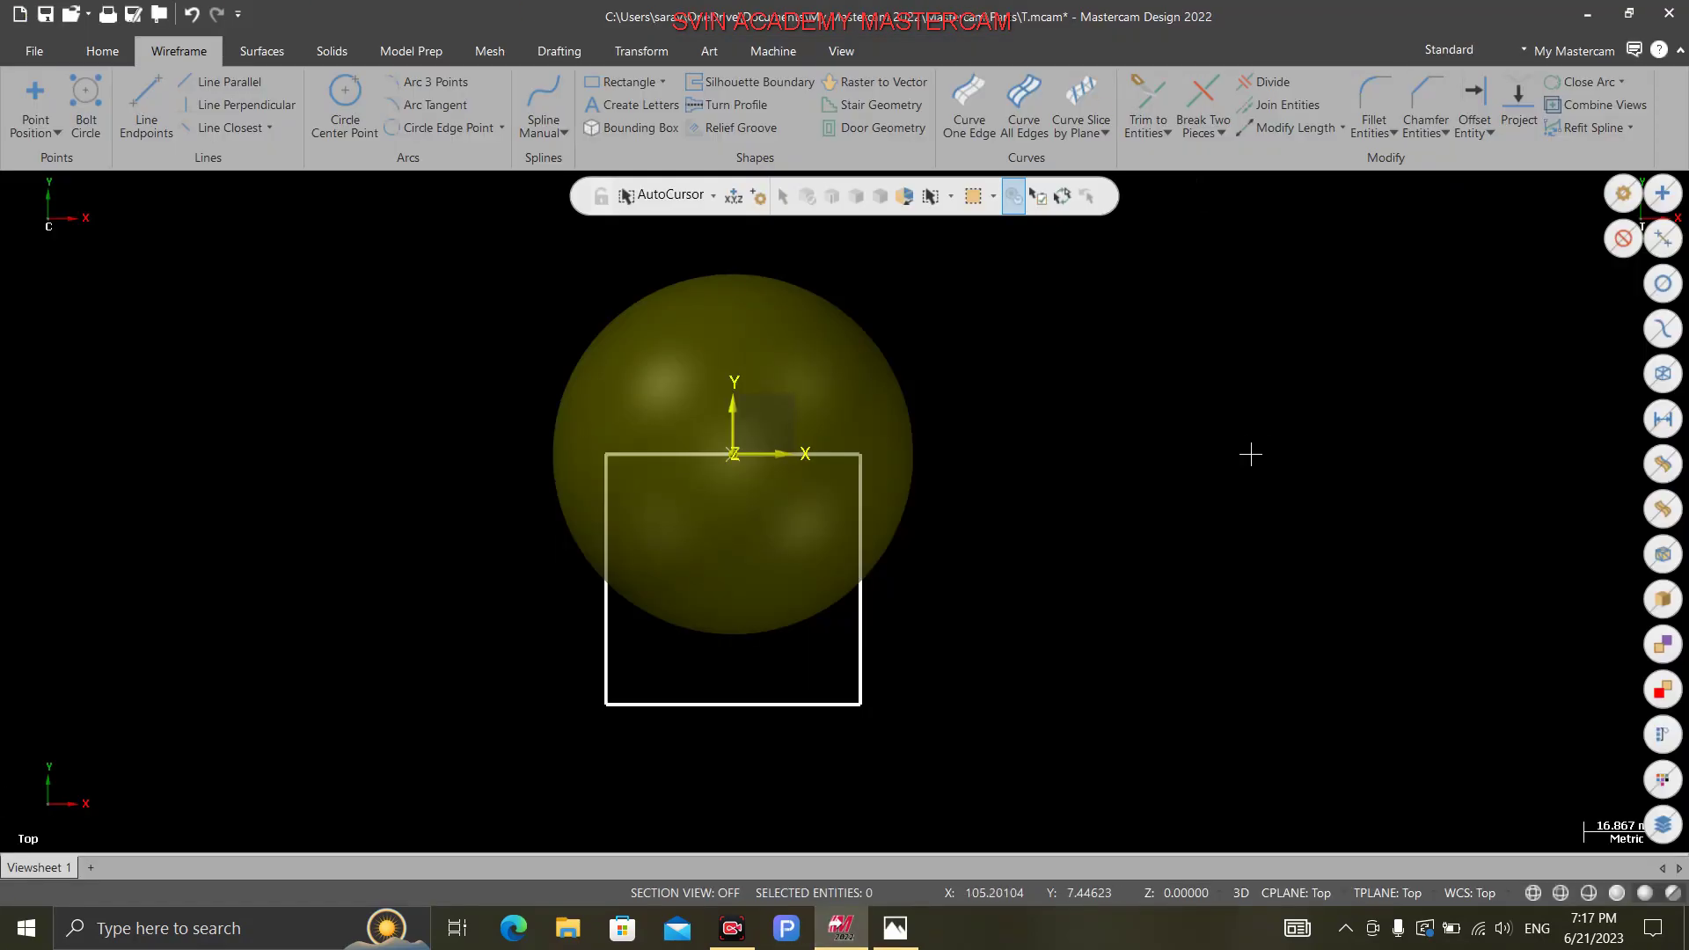
left_click(501, 127)
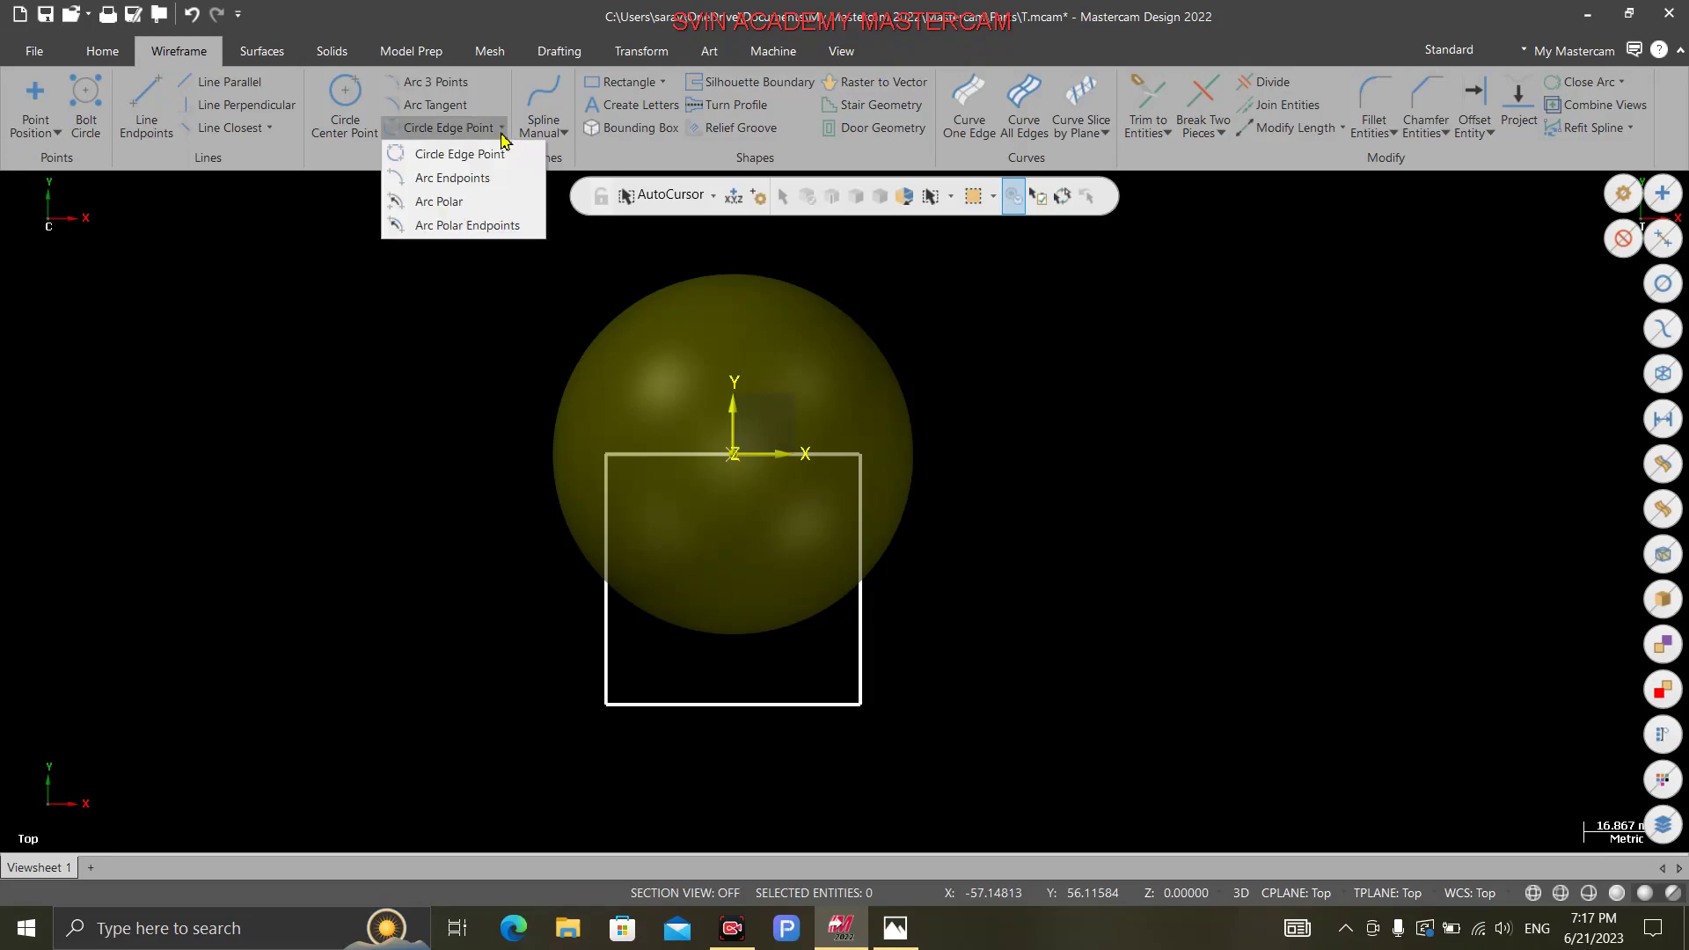
left_click(464, 180)
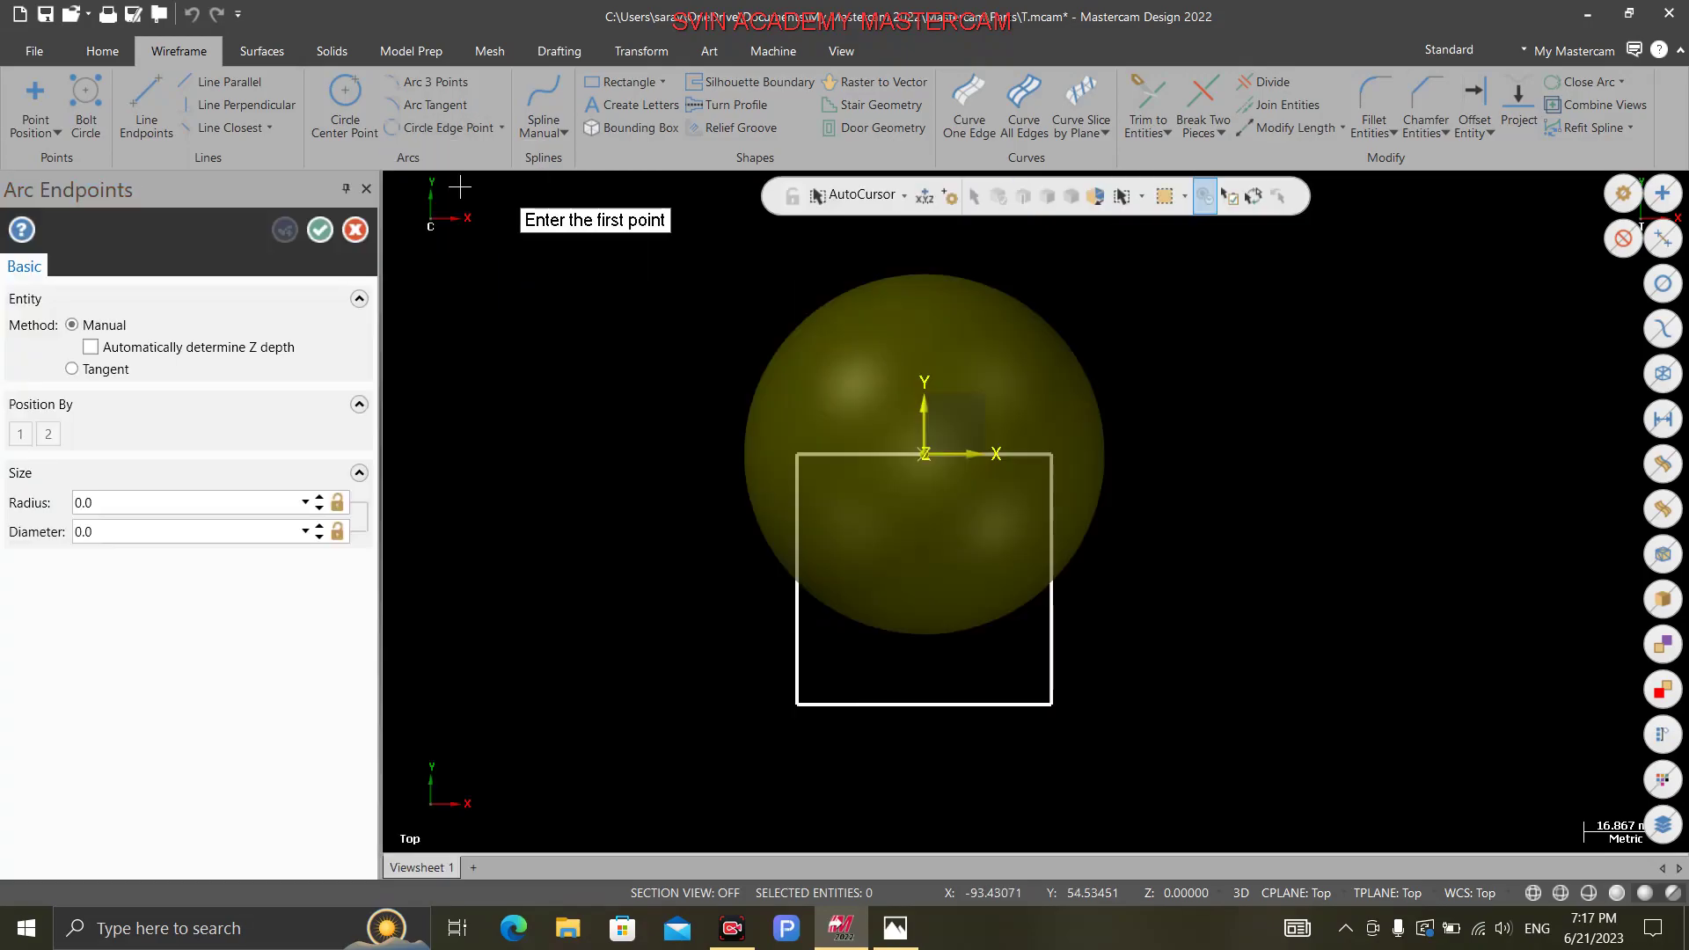
left_click(797, 456)
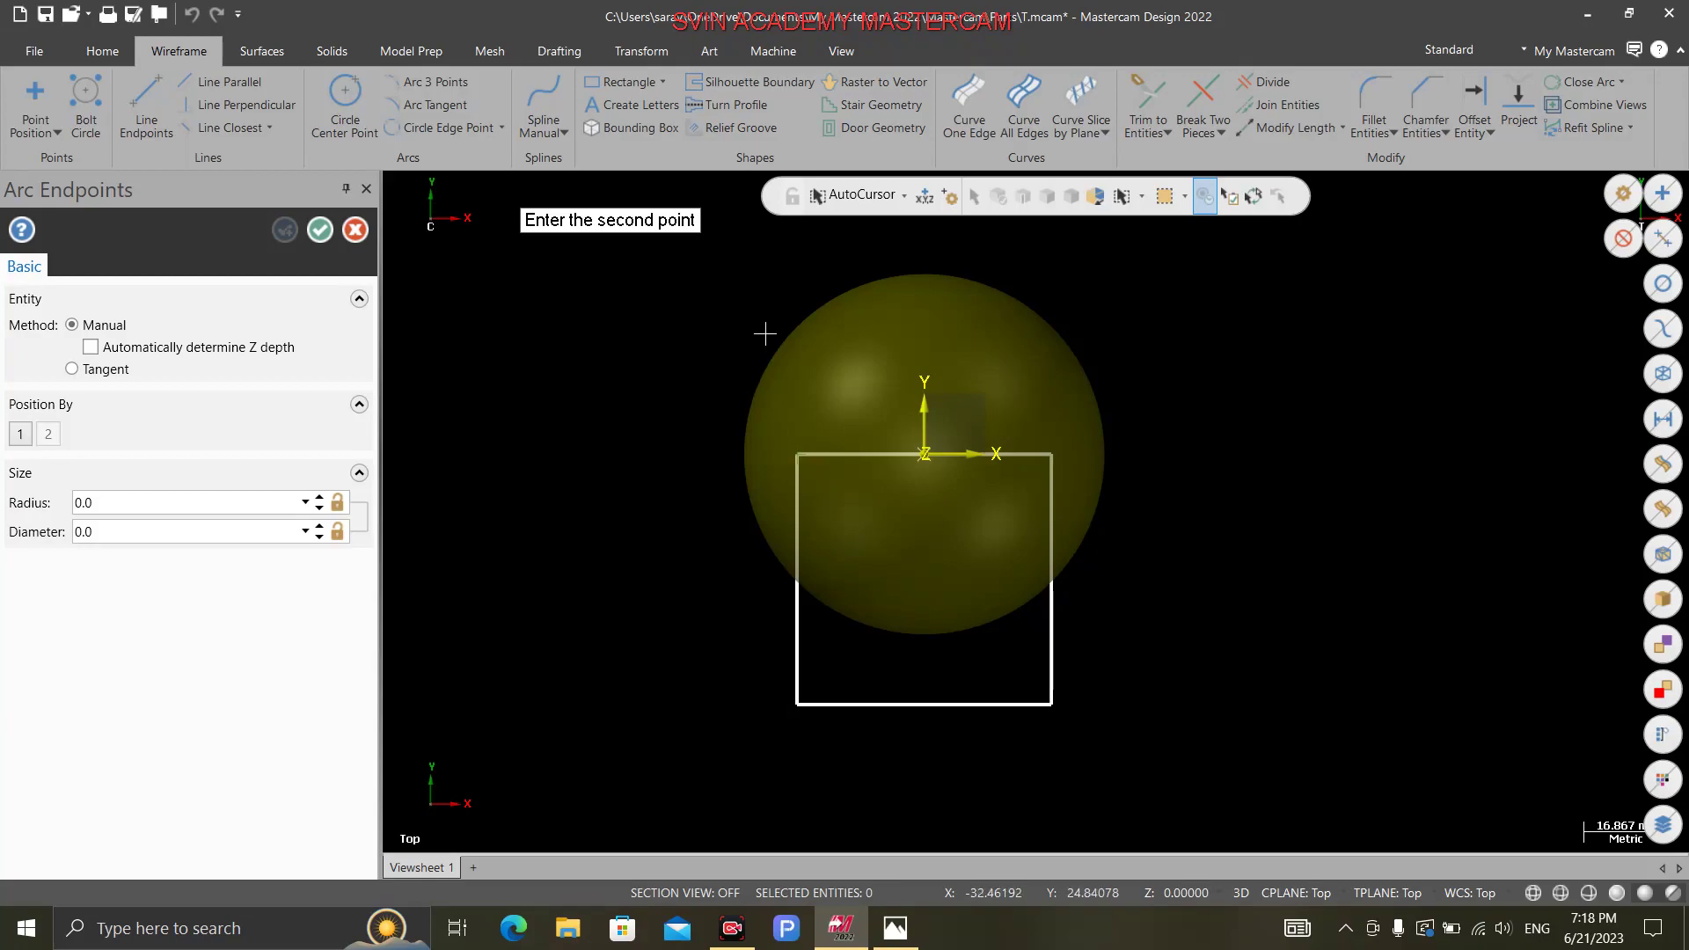
left_click(1052, 455)
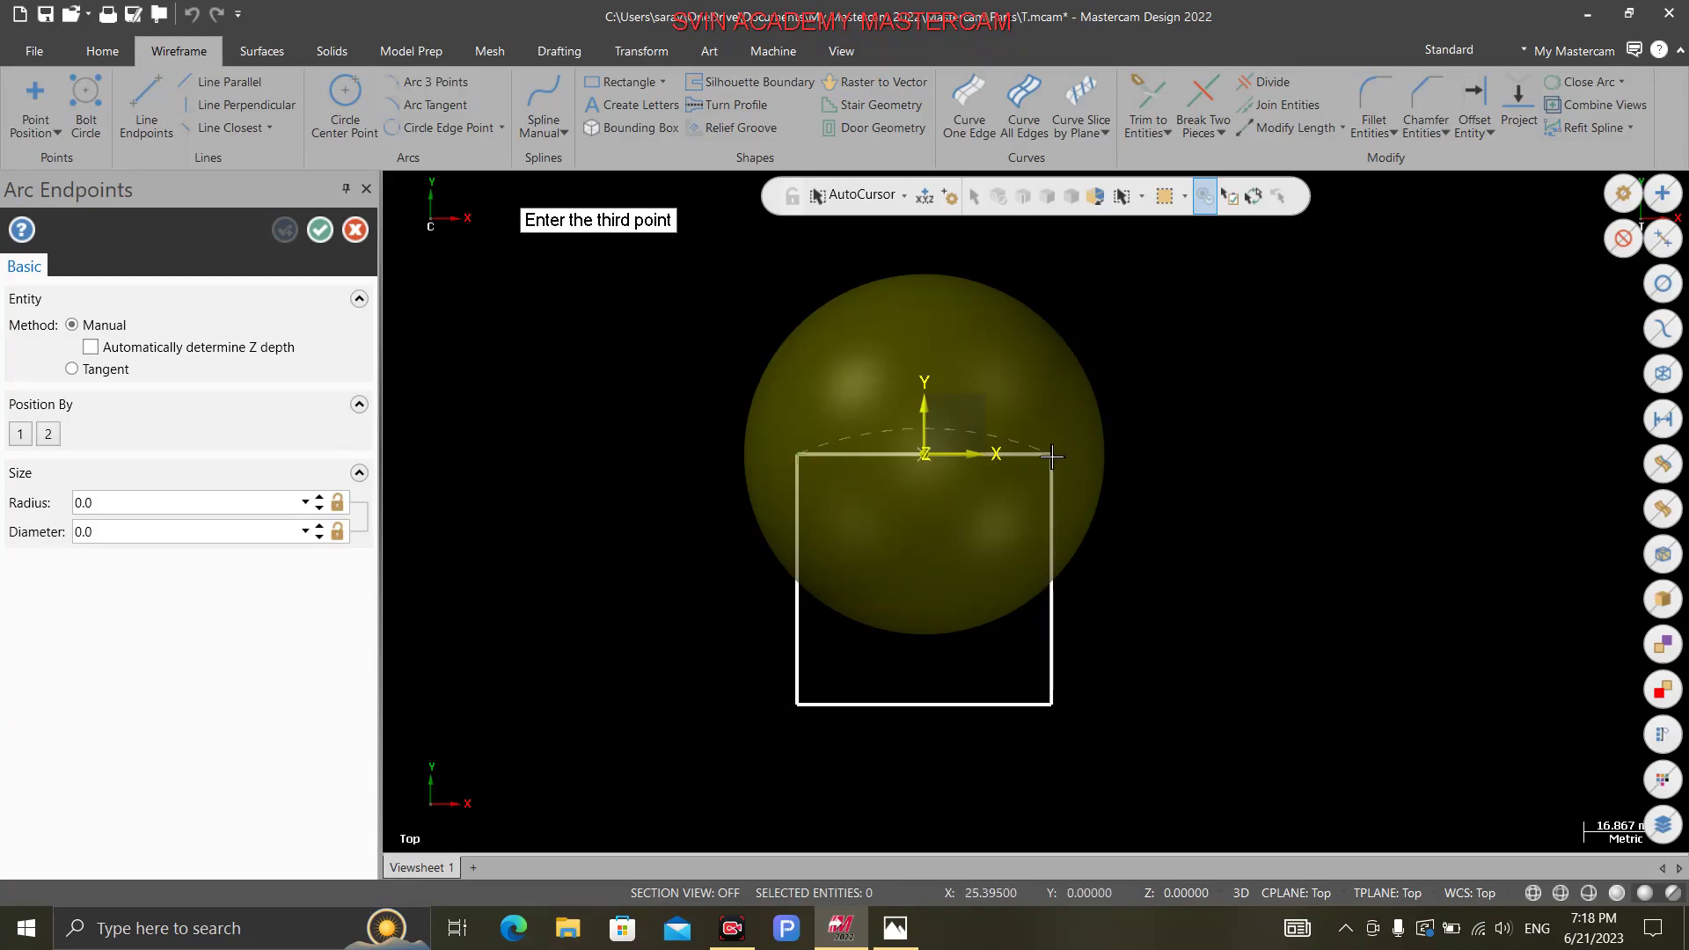
left_click(1028, 410)
left_click(206, 527)
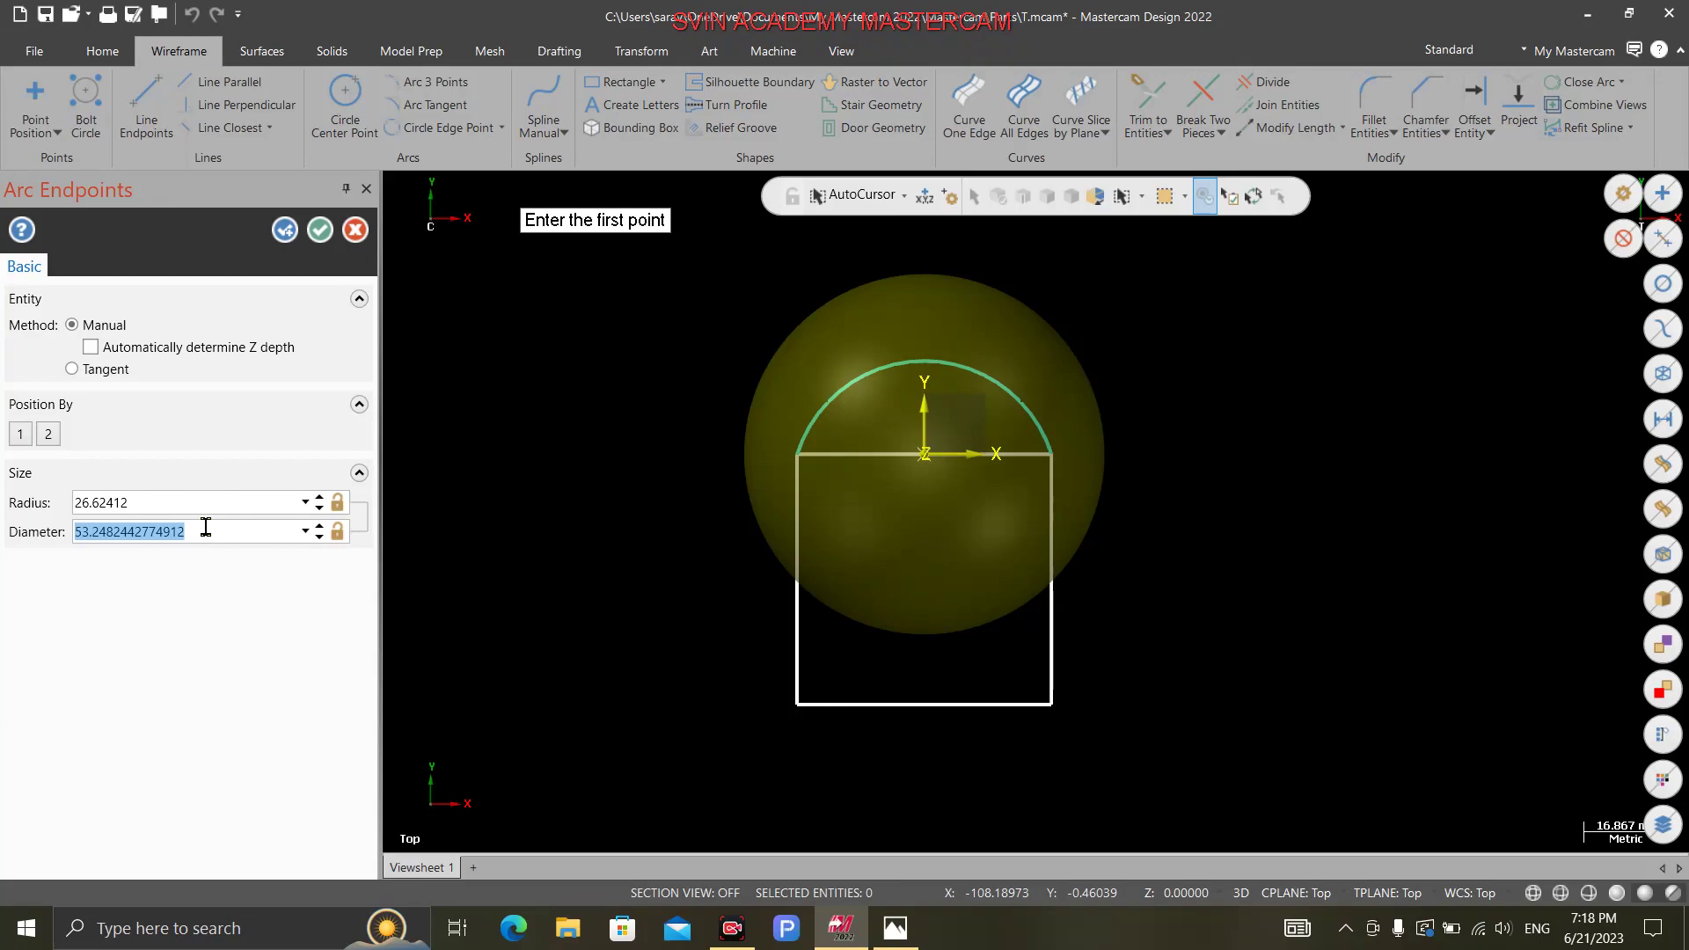
type("50.79")
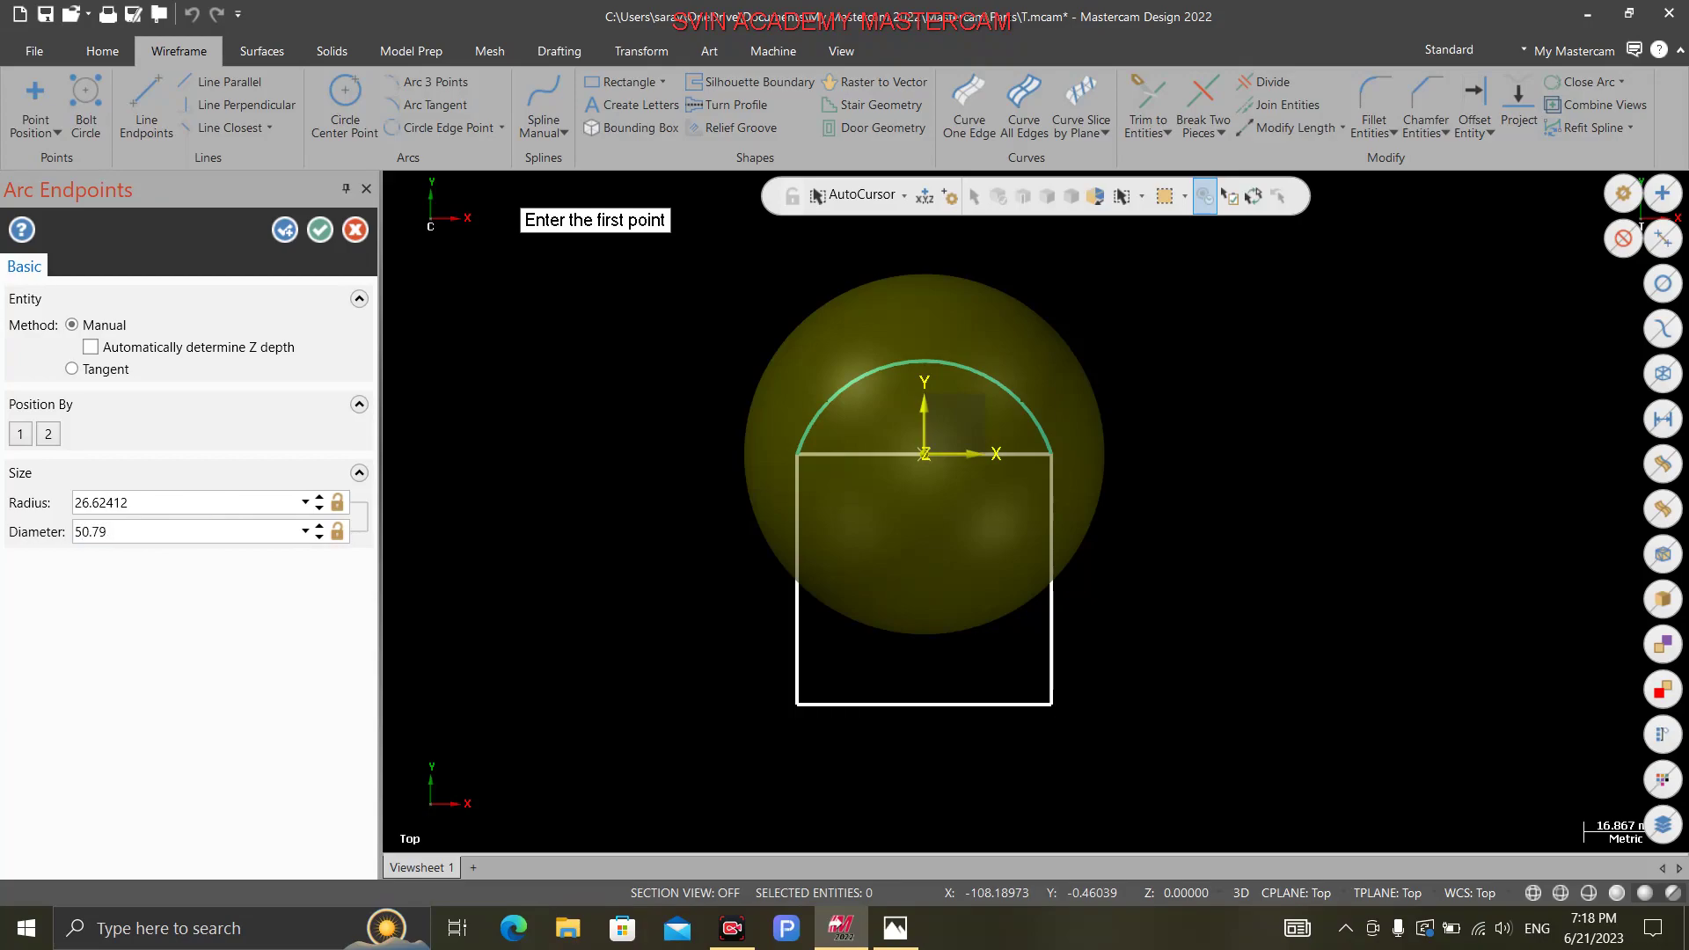
key("Return")
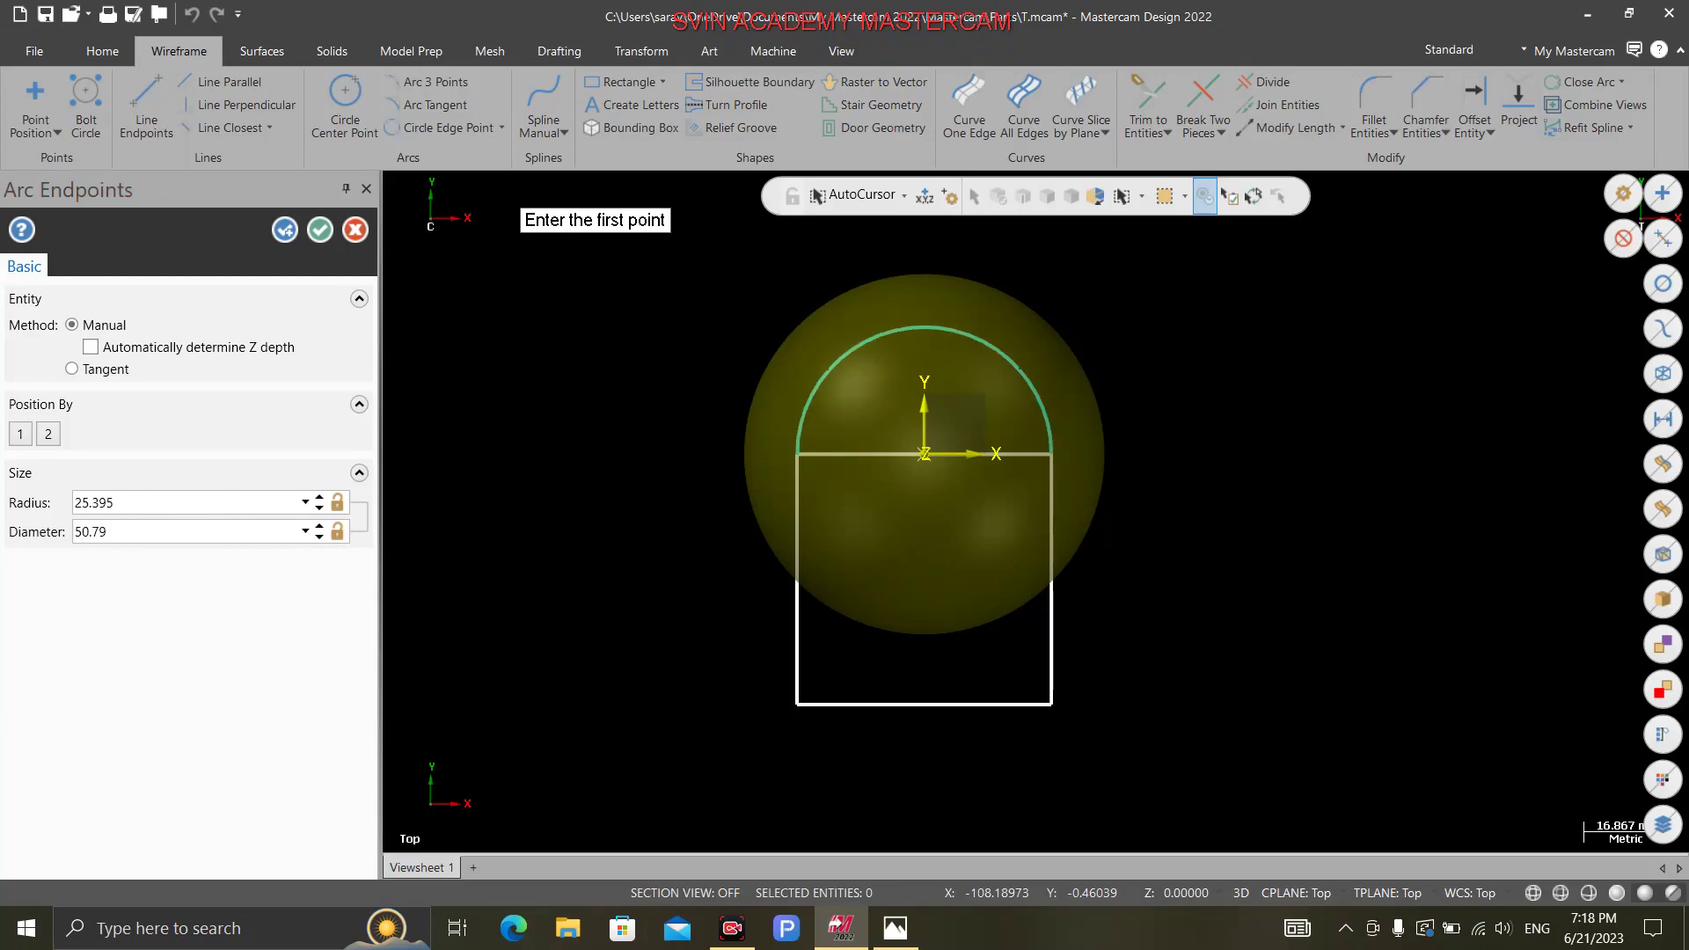
left_click(319, 231)
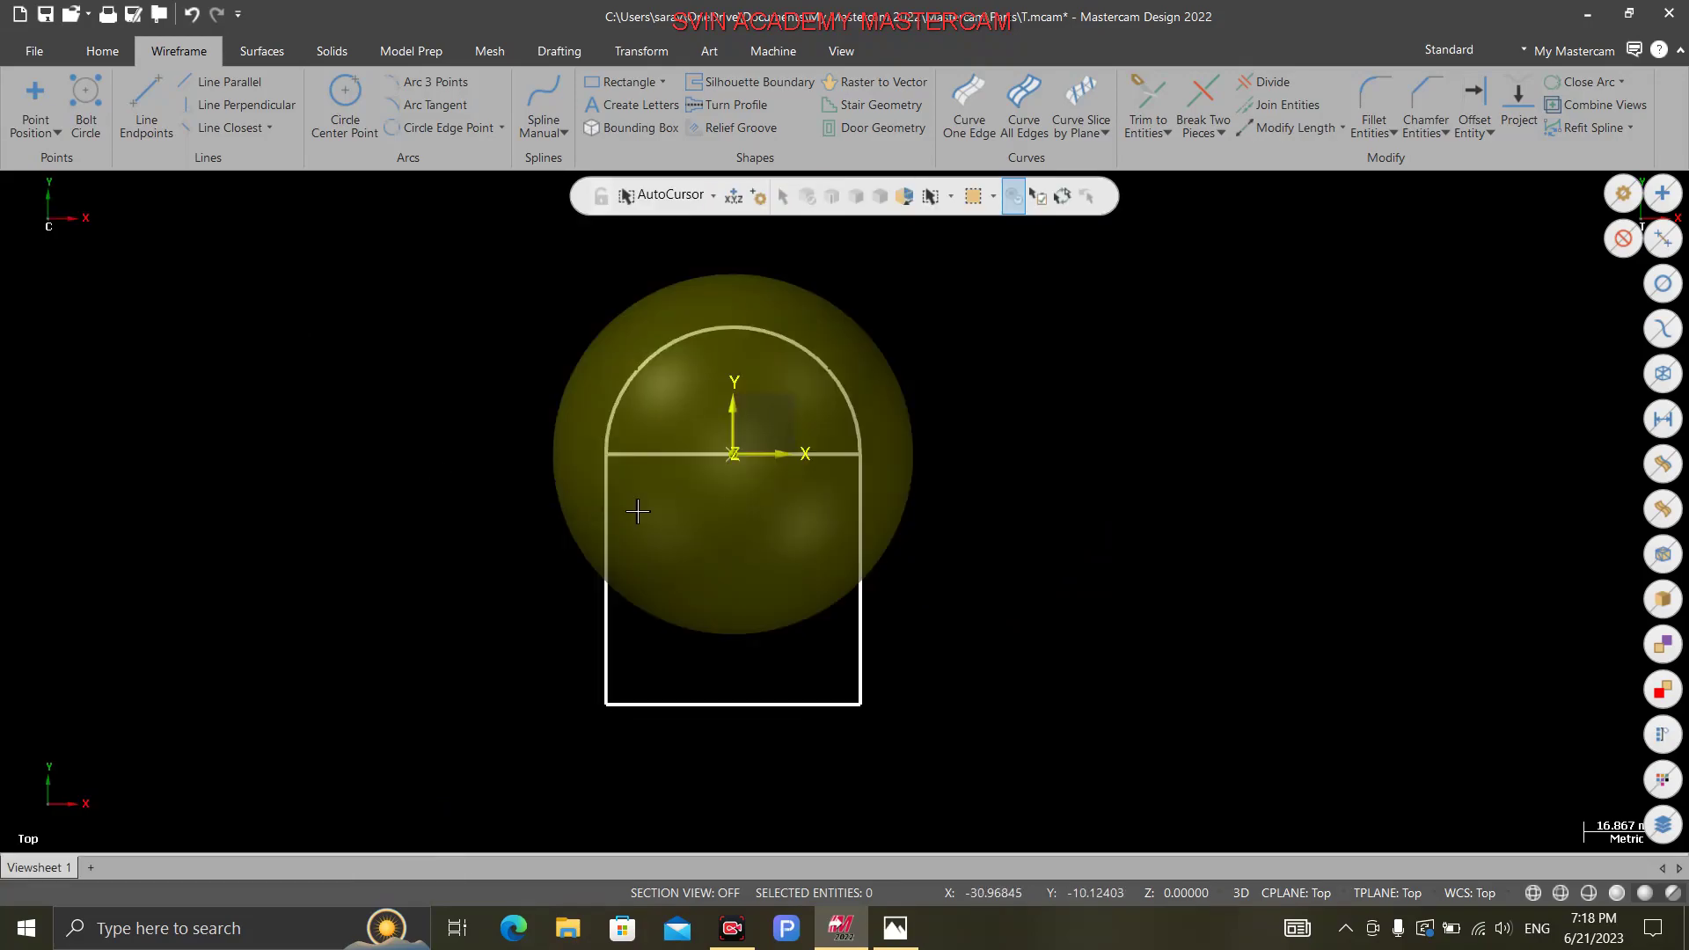
left_click(655, 465)
key("Delete")
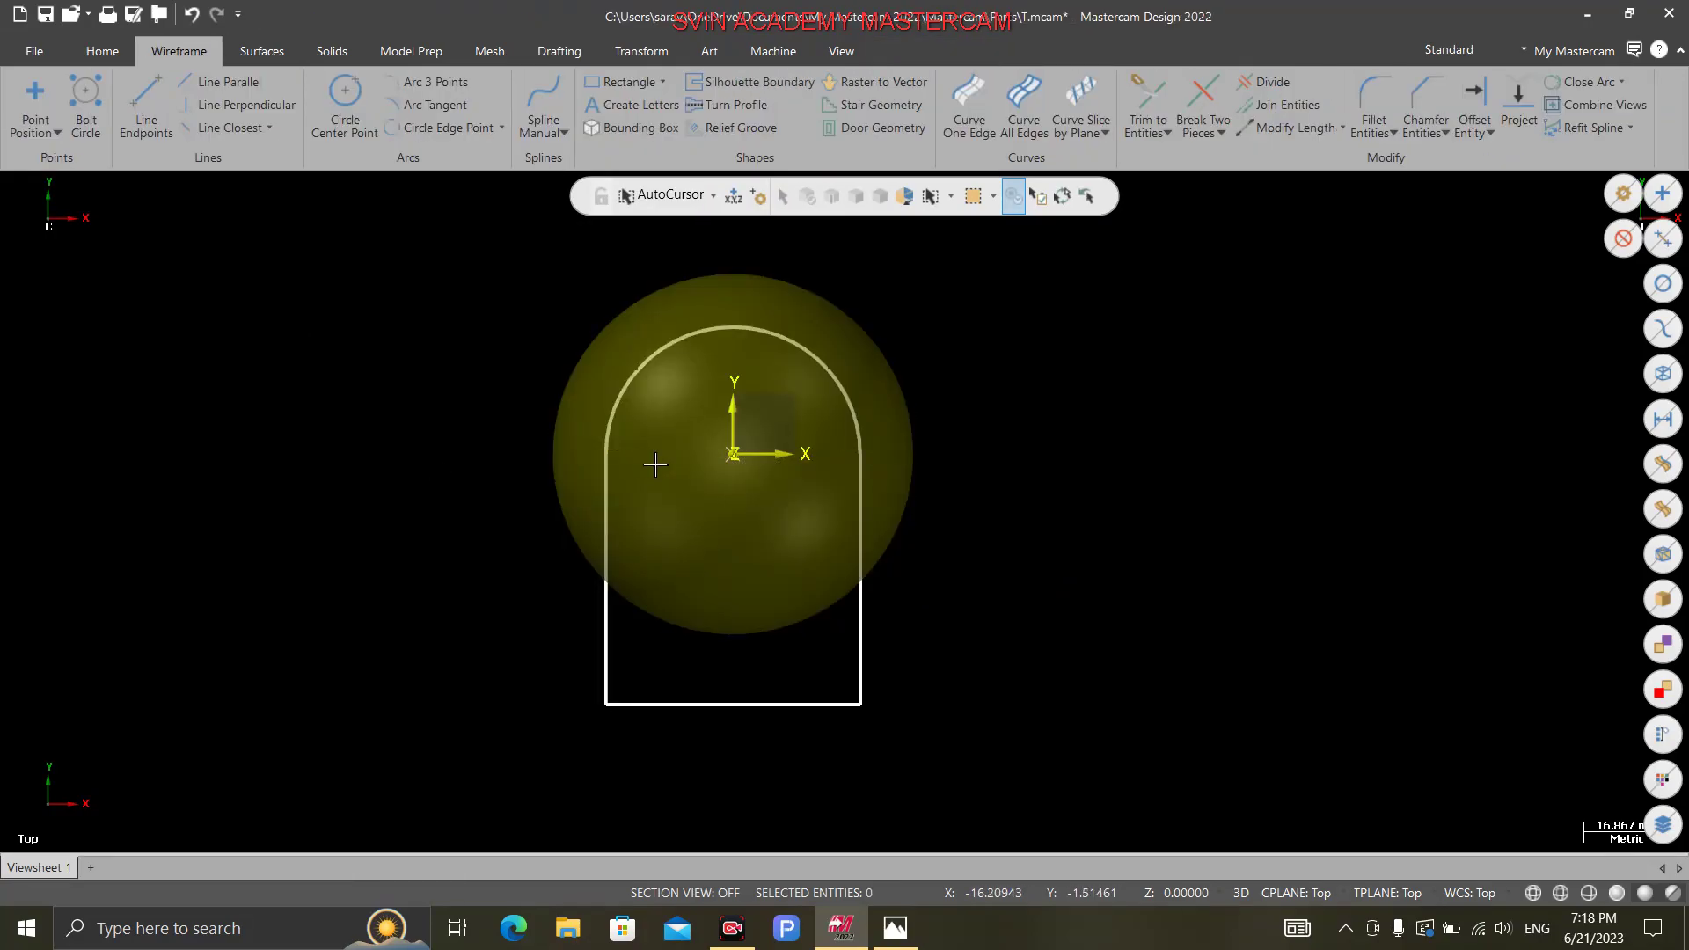
Step: Change the sphere's solid color to bright yellow
mouse_move(208, 396)
middle_mouse_down()
mouse_move(388, 301)
mouse_move(496, 304)
mouse_move(668, 352)
mouse_move(565, 400)
mouse_move(378, 381)
mouse_move(321, 340)
middle_mouse_up()
left_click(660, 393)
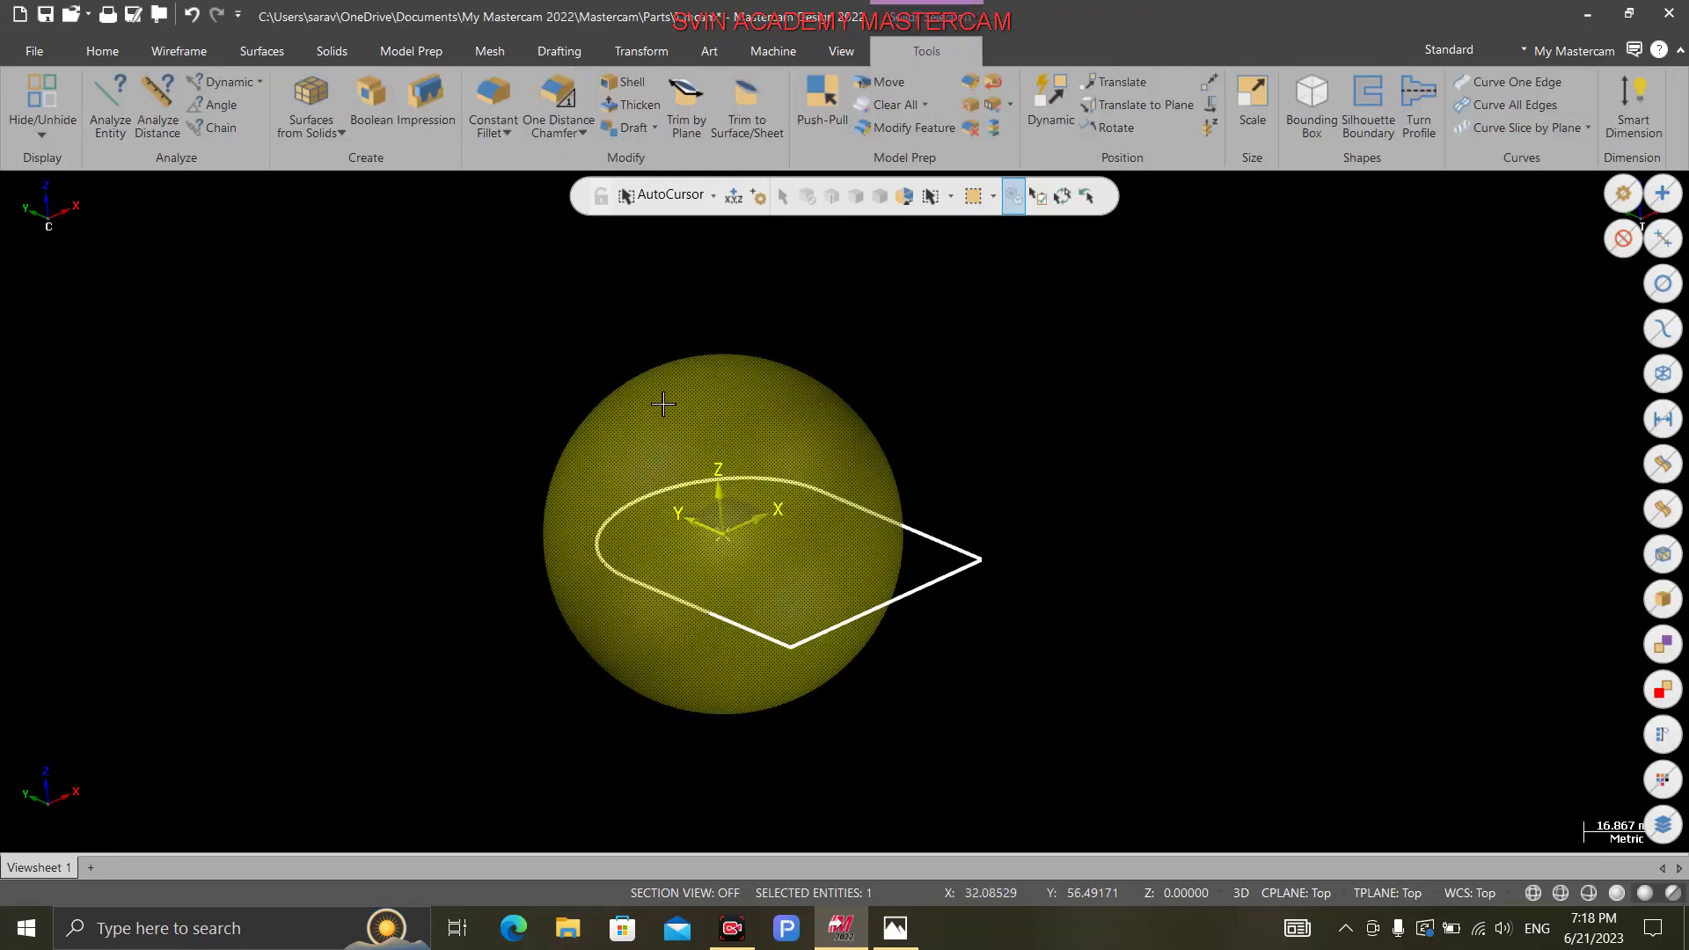
left_click(102, 50)
left_click(217, 124)
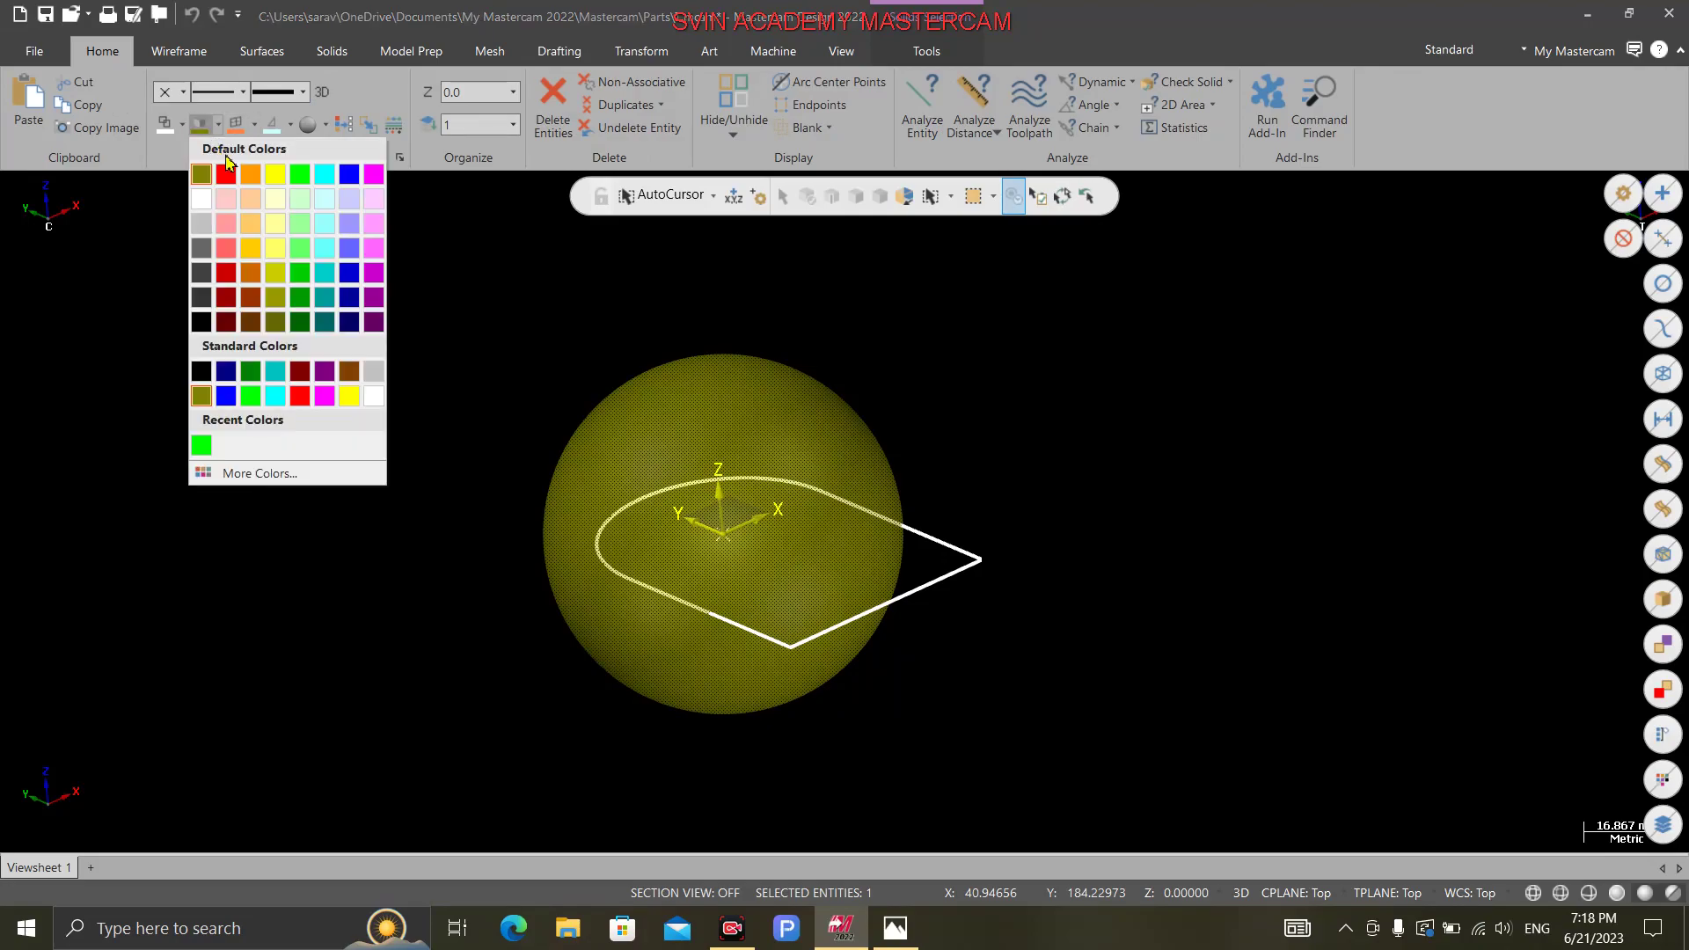
left_click(275, 173)
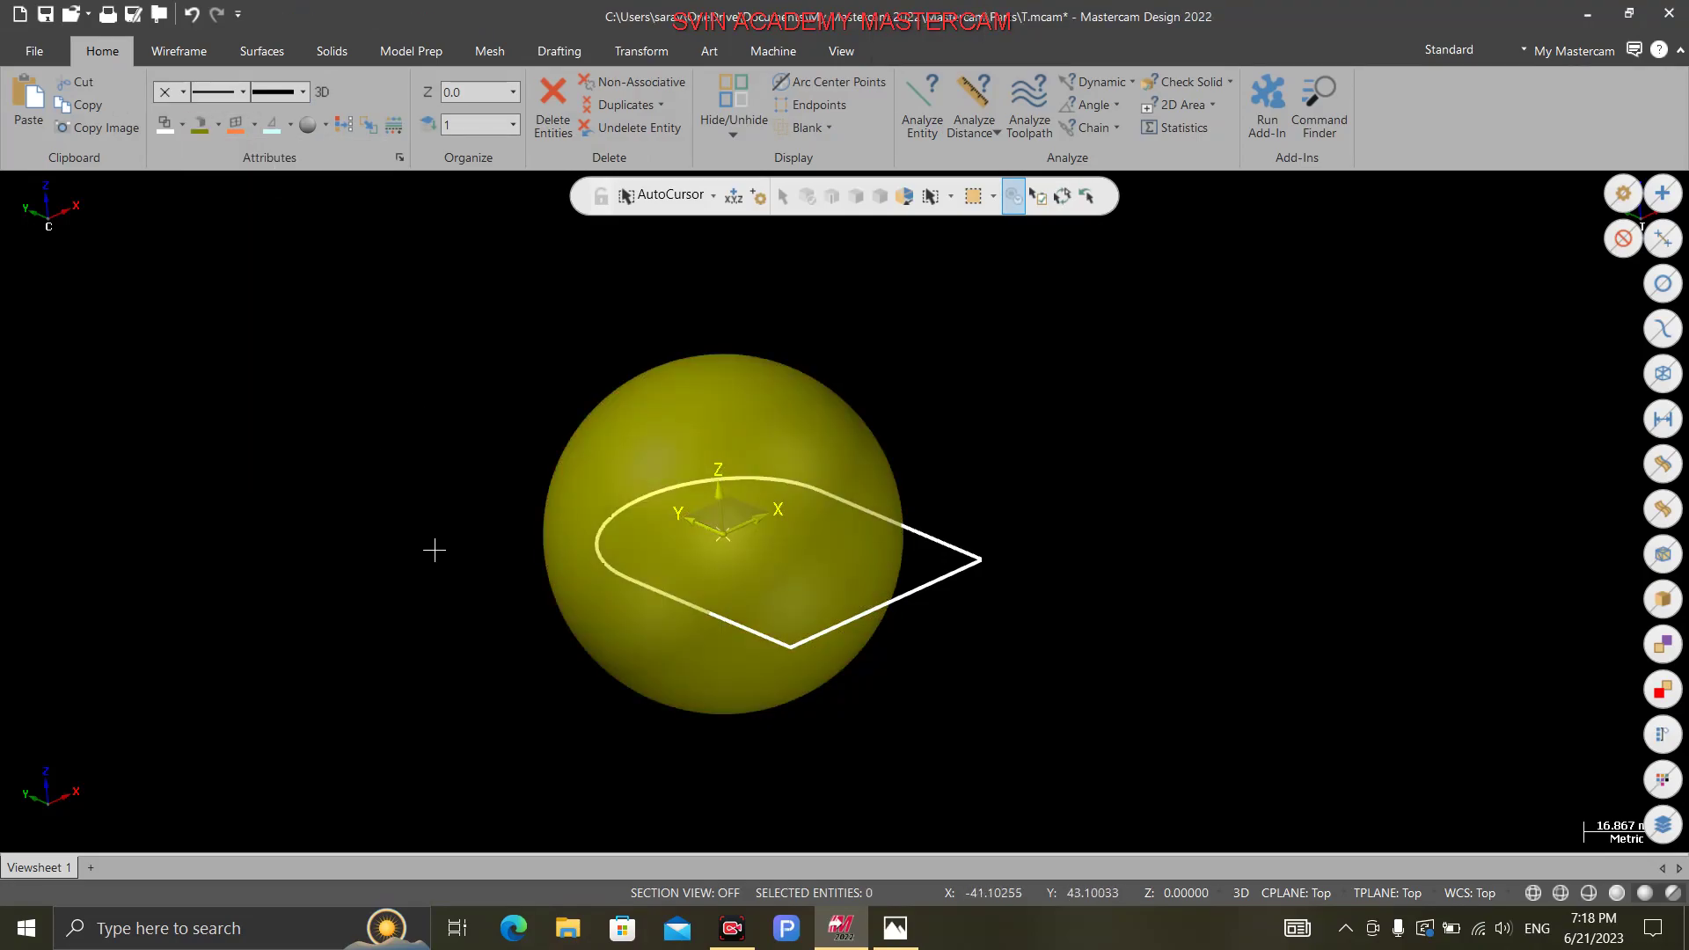
Step: Restore the Top view and check the groove's views on the reference drawing, then return to Mastercam
middle_click_drag(467, 498, 305, 400)
right_click(305, 399)
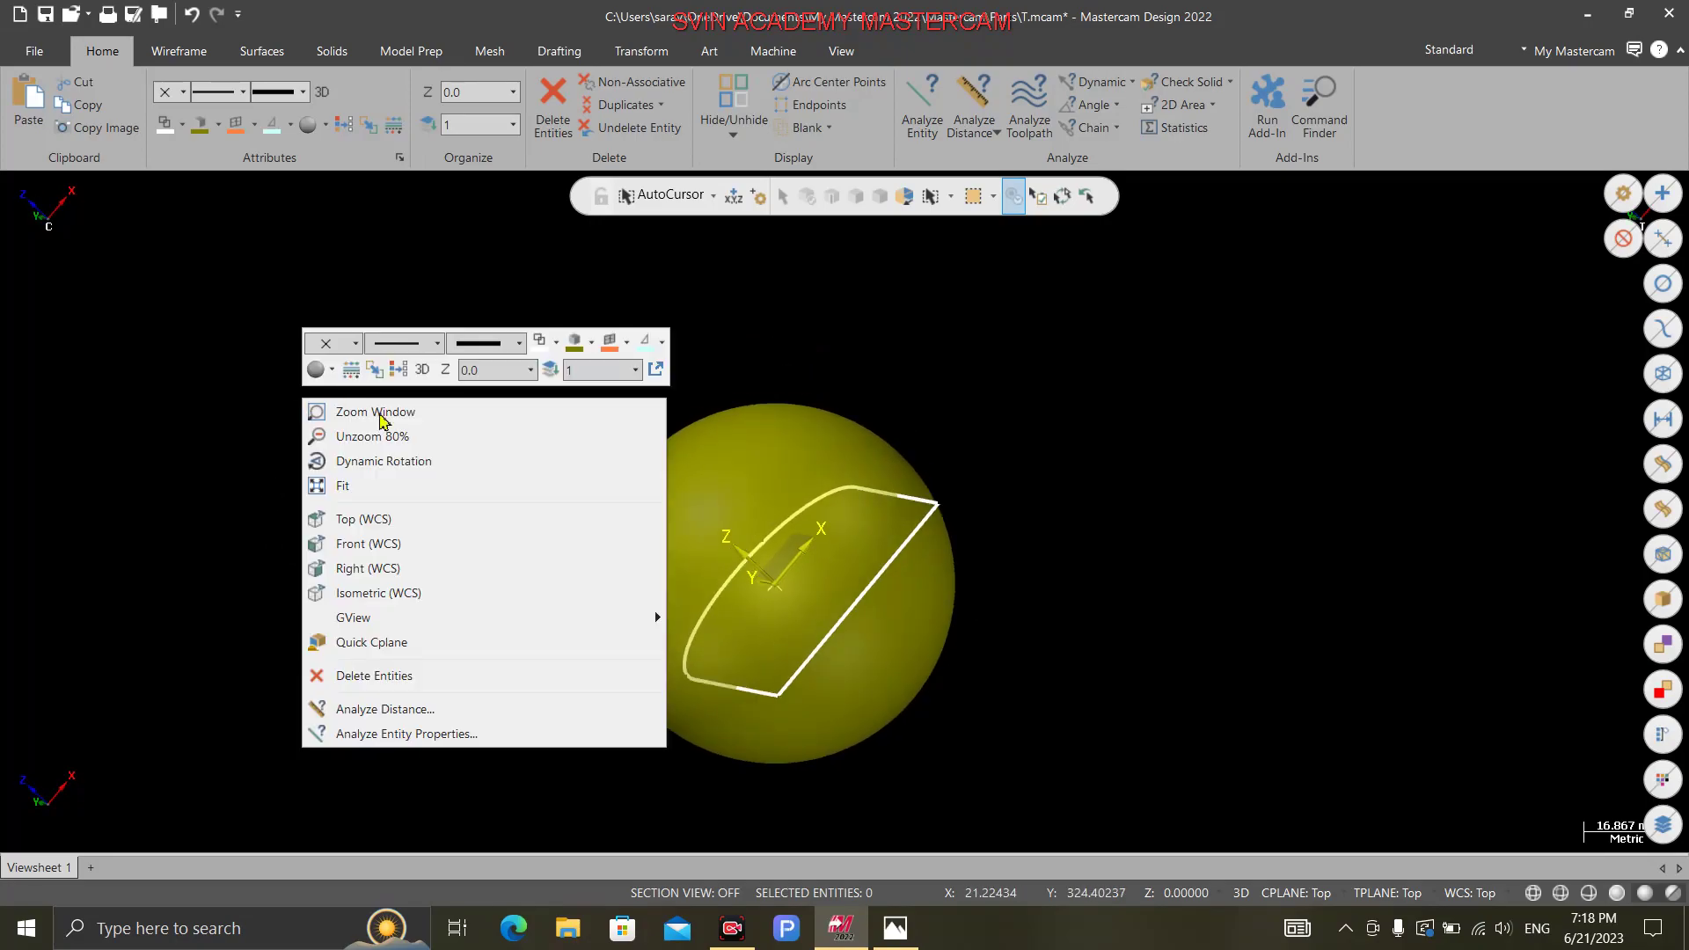
left_click(383, 523)
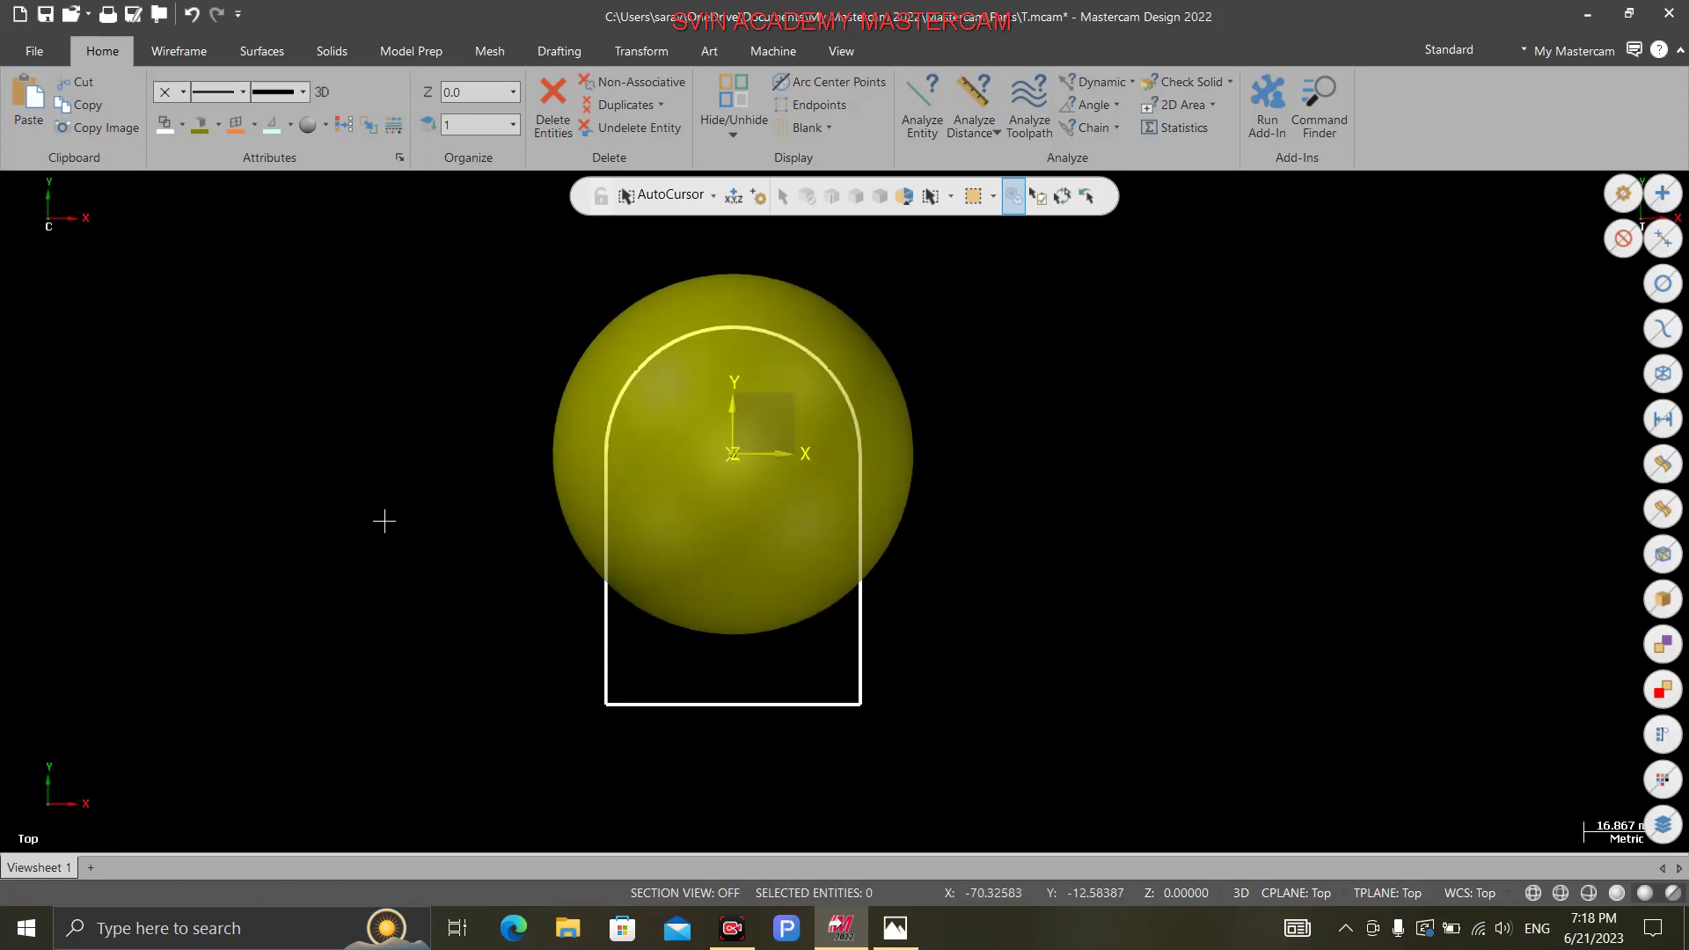
left_click(896, 928)
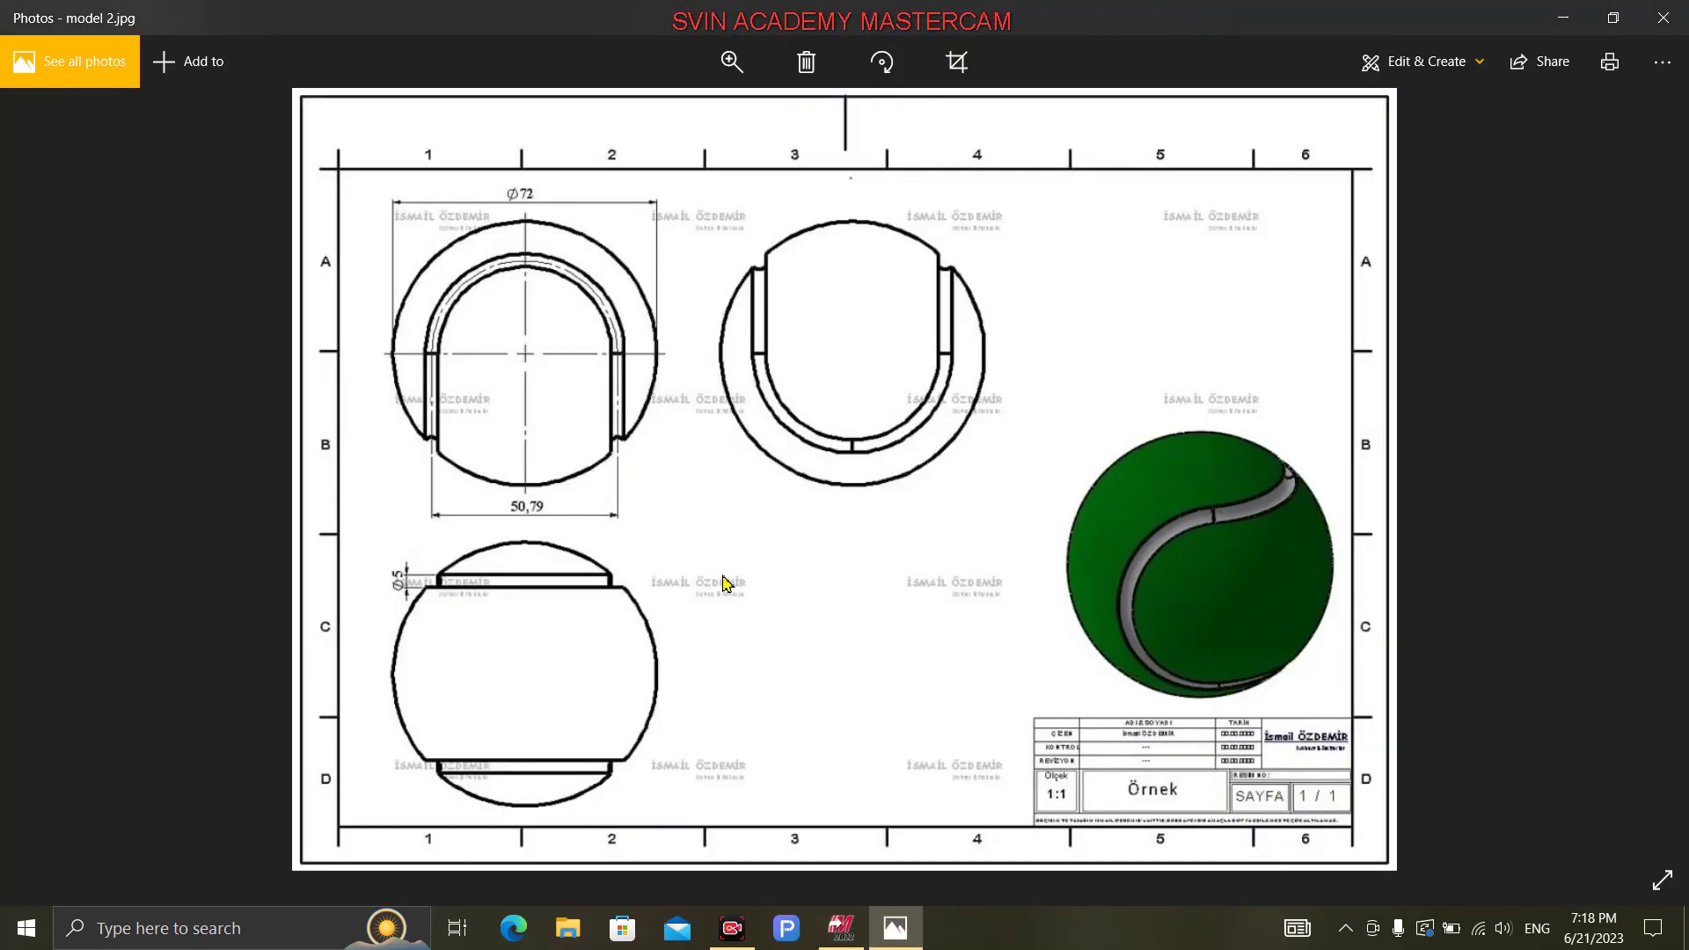
left_click(834, 941)
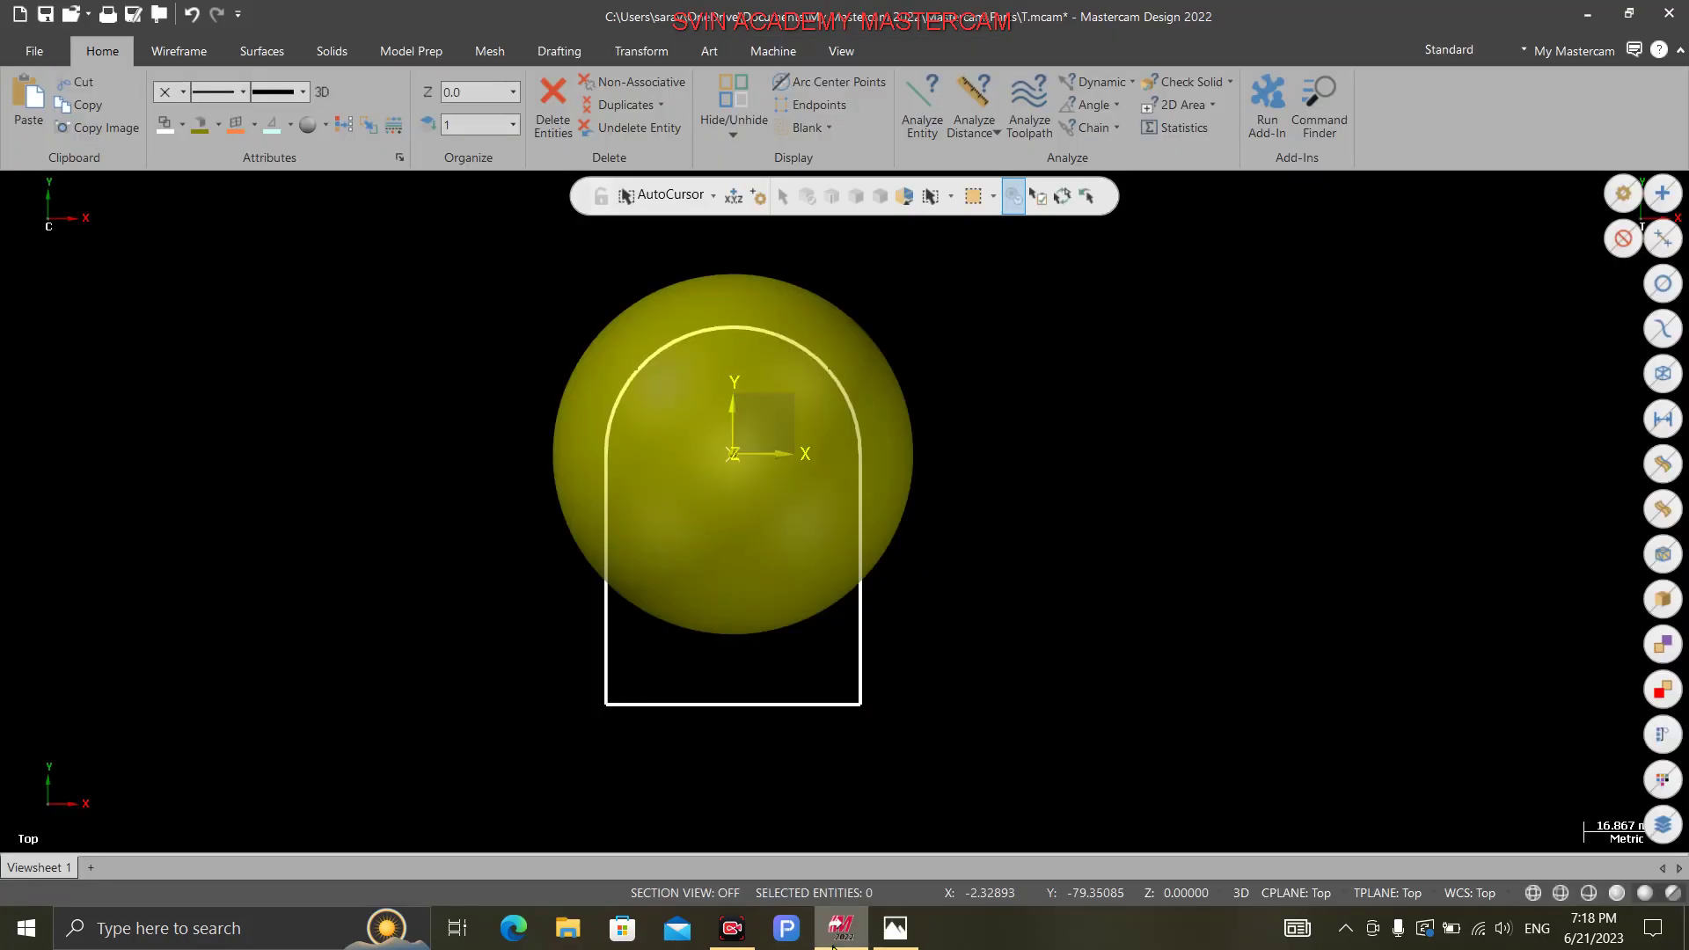
left_click(641, 51)
left_click(227, 128)
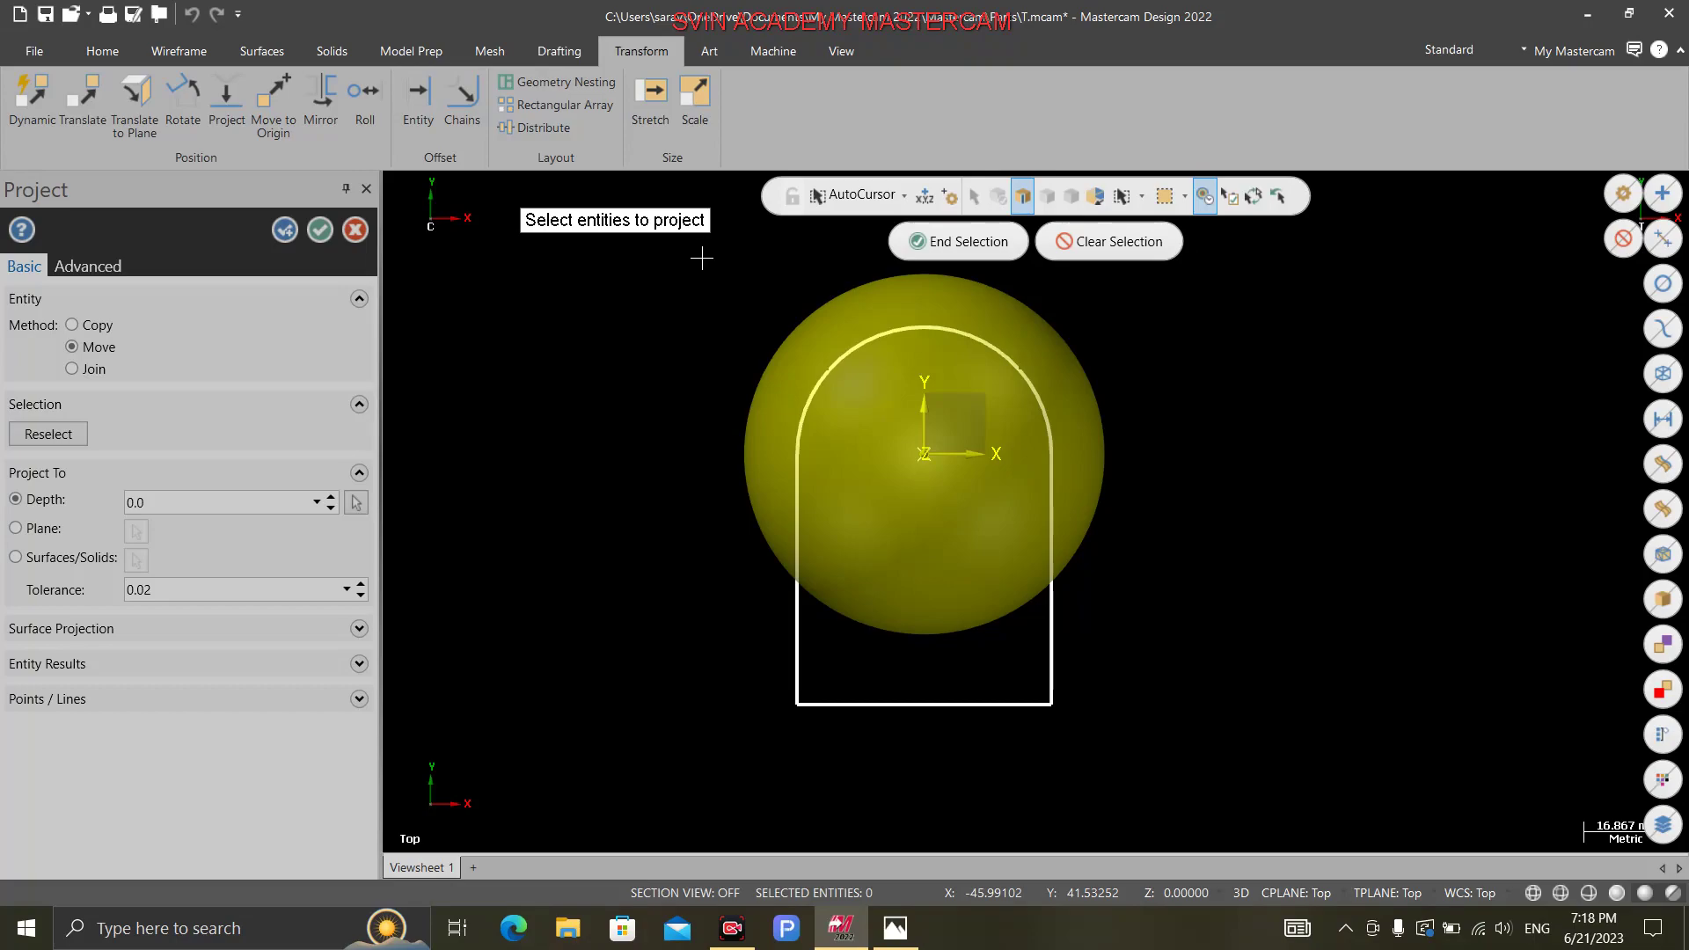
left_click(801, 572)
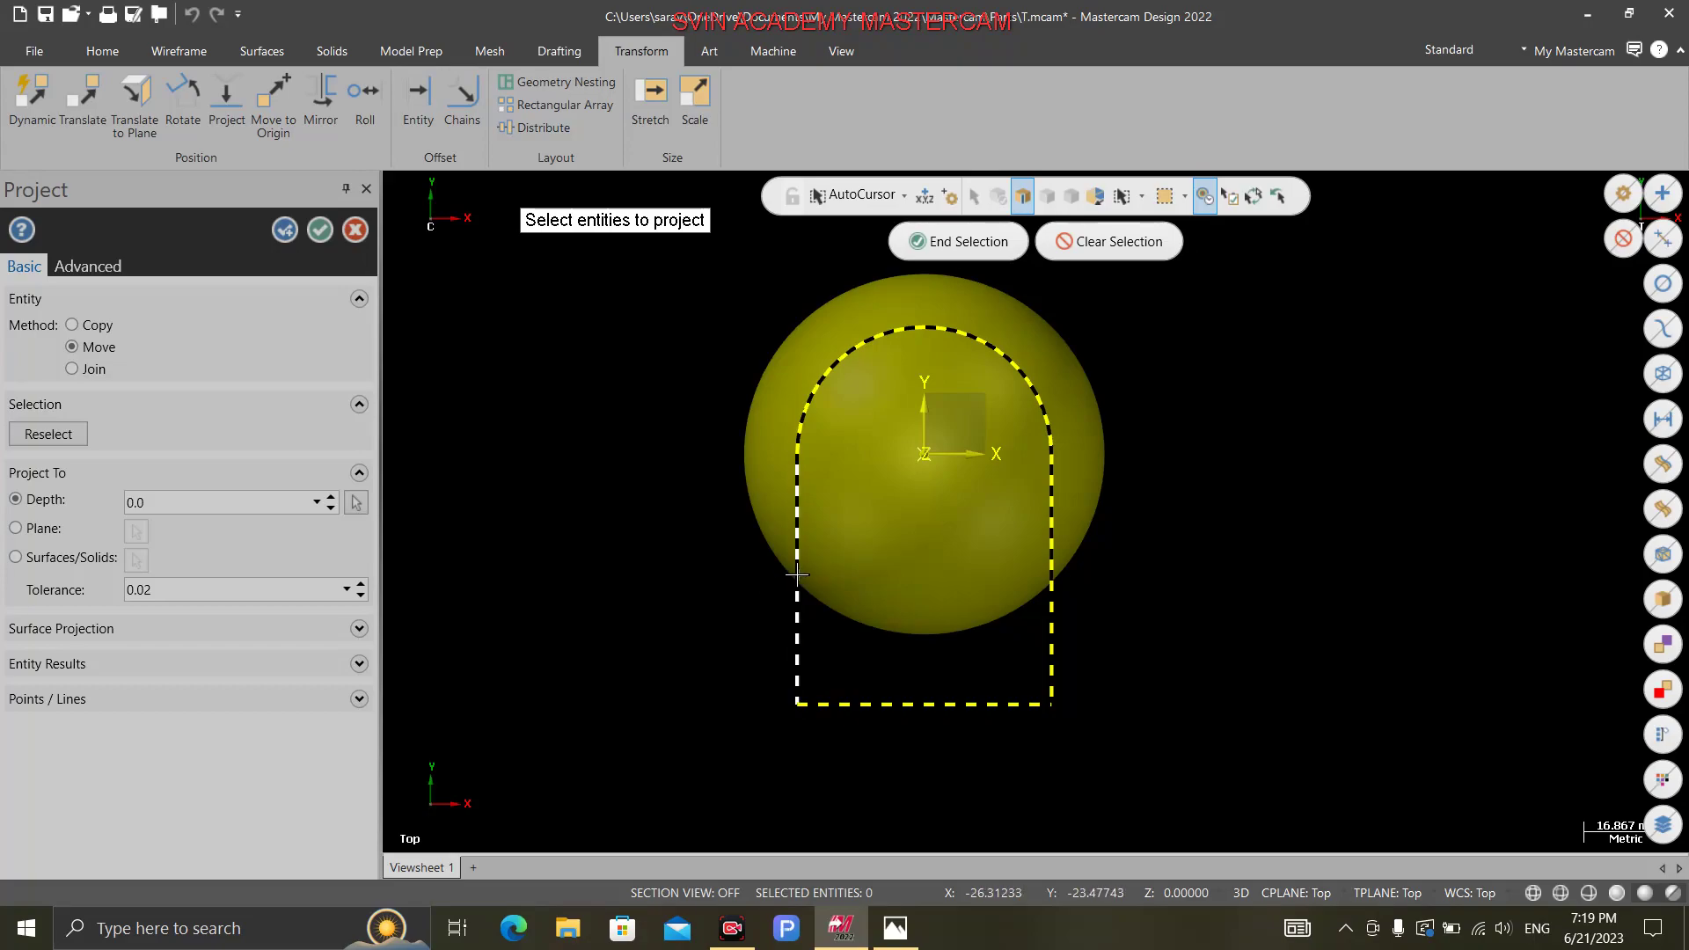
left_click(968, 242)
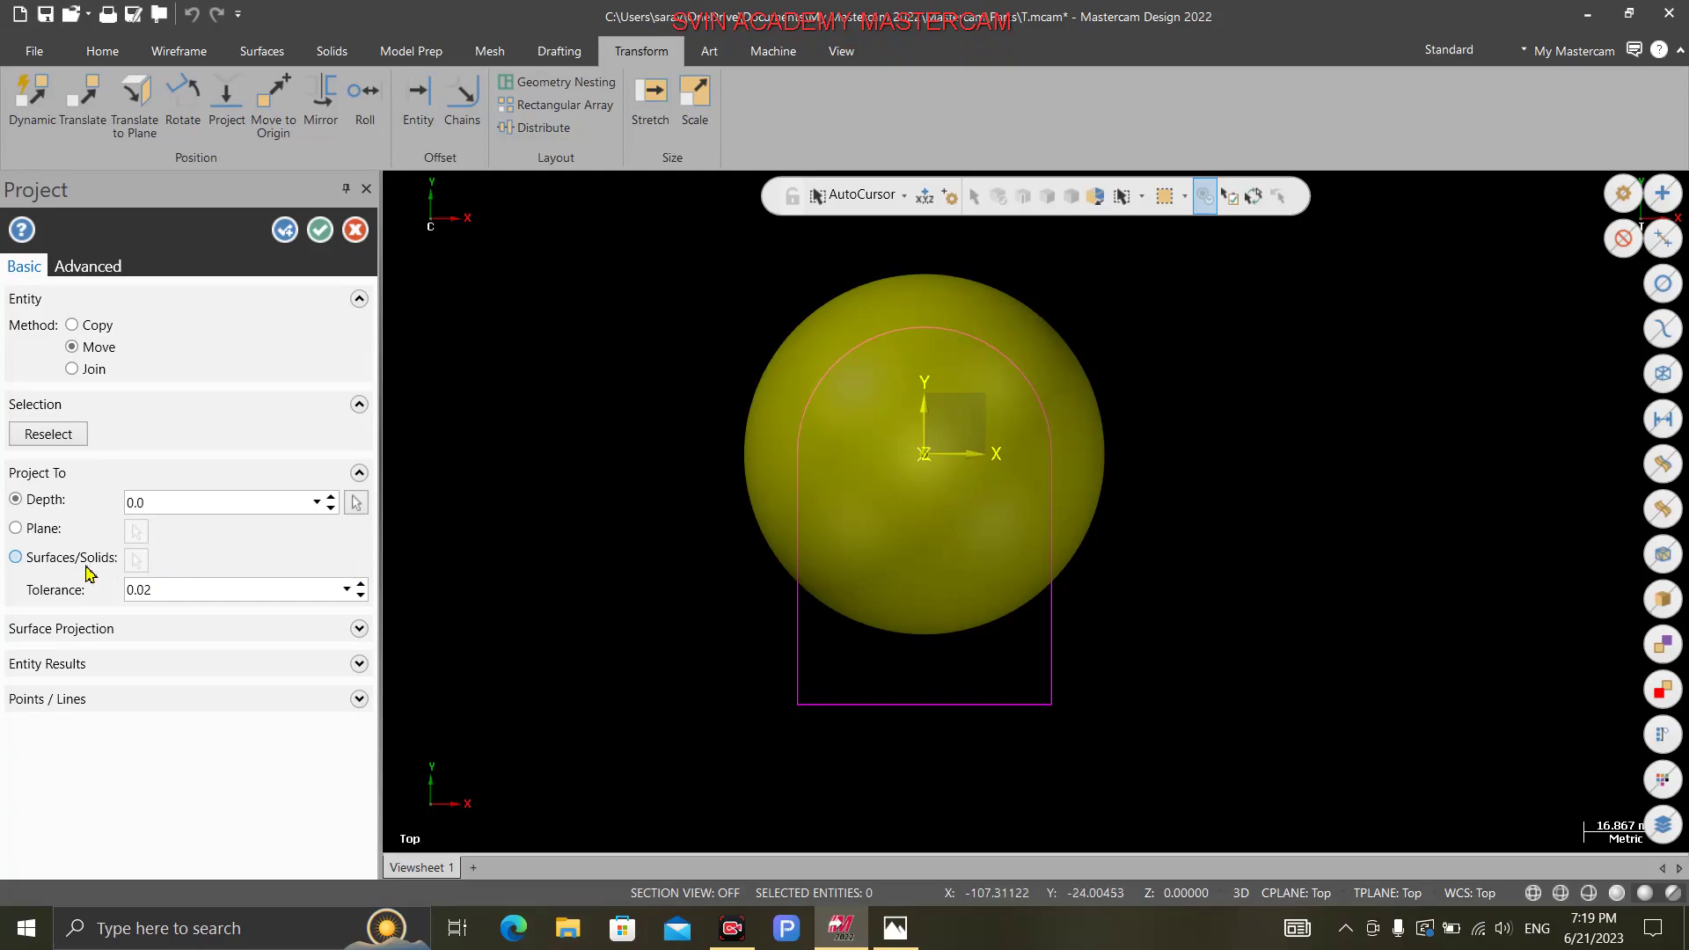
left_click(57, 567)
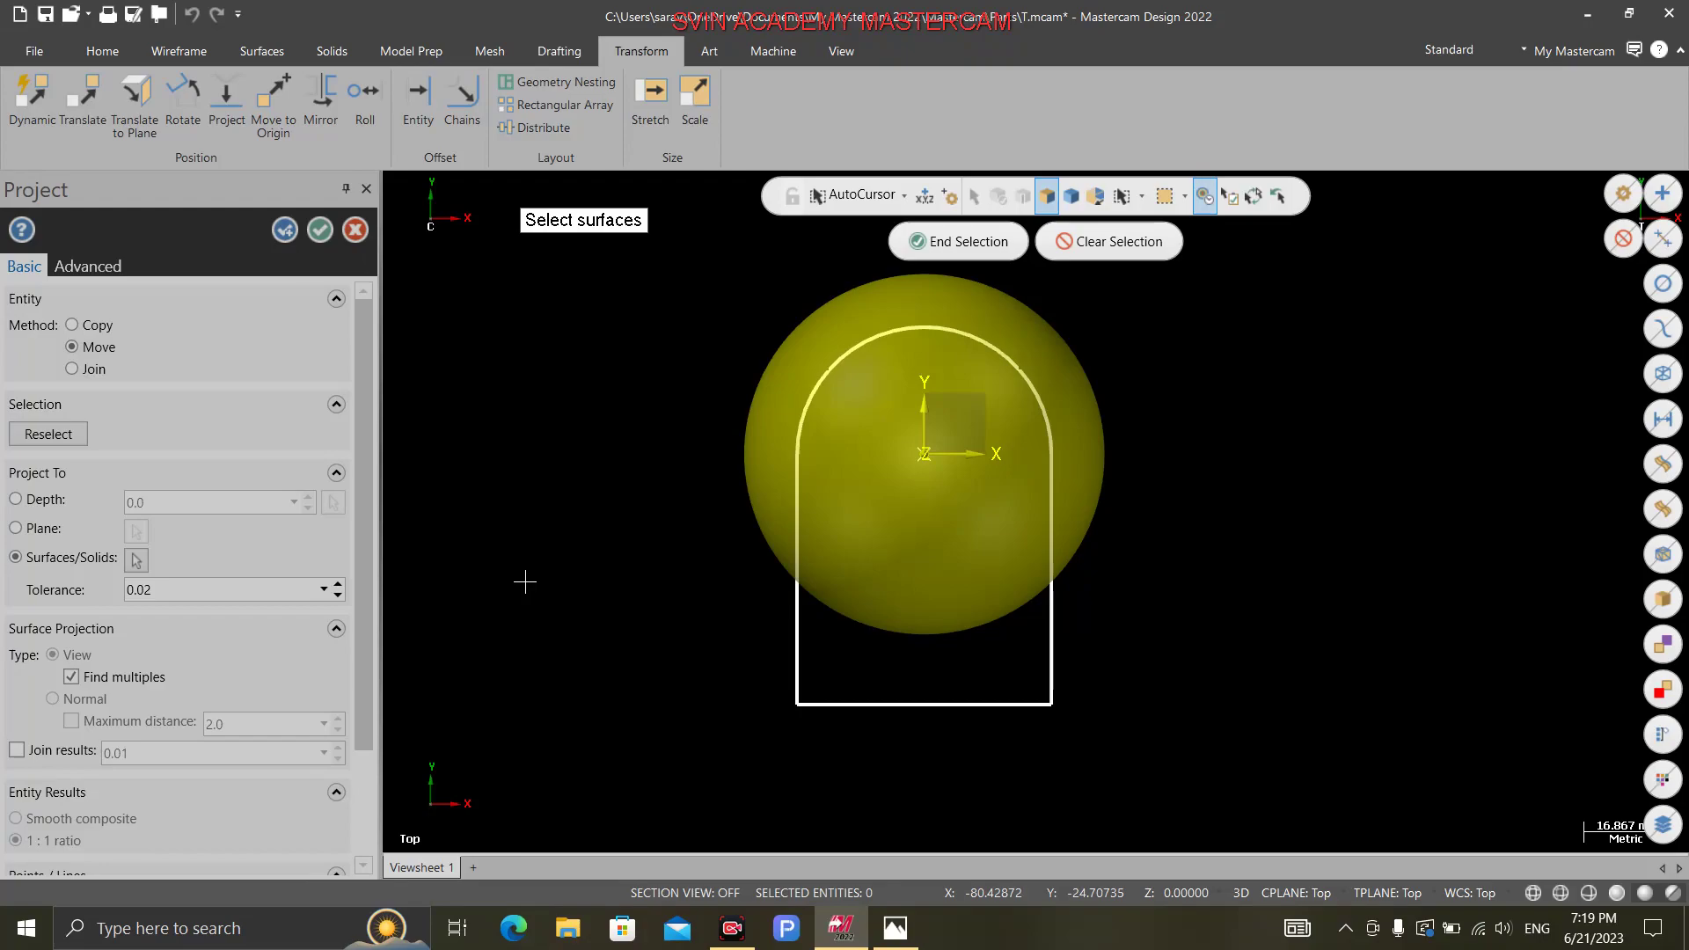
middle_click_drag(524, 578, 757, 475)
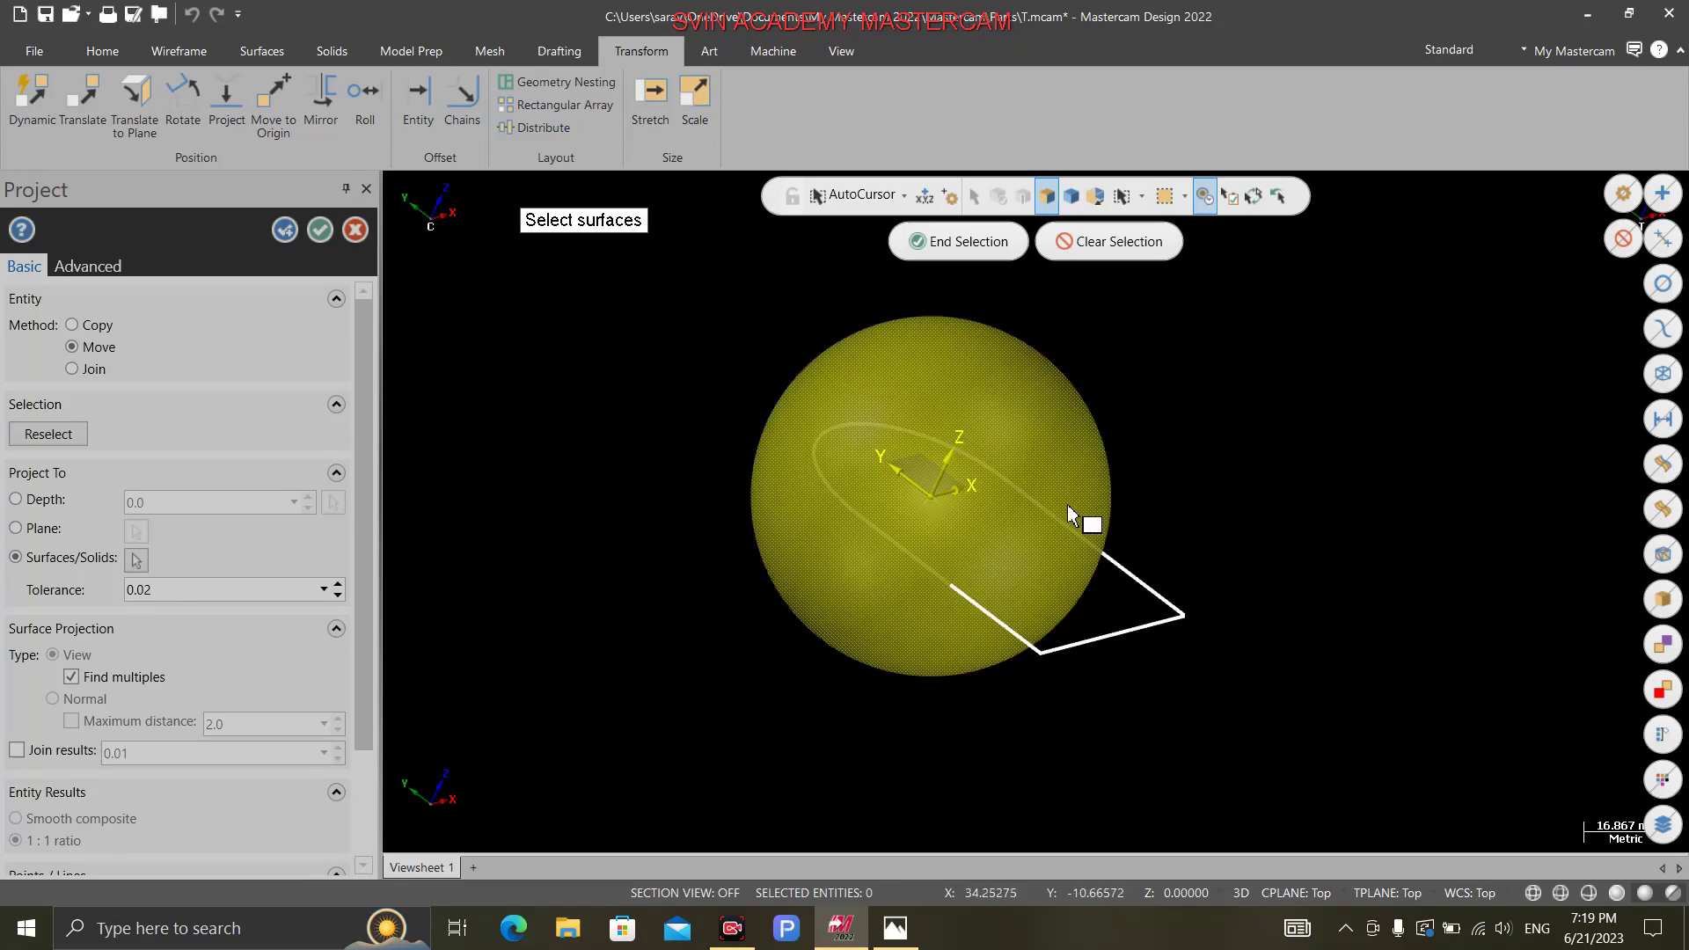
left_click(997, 242)
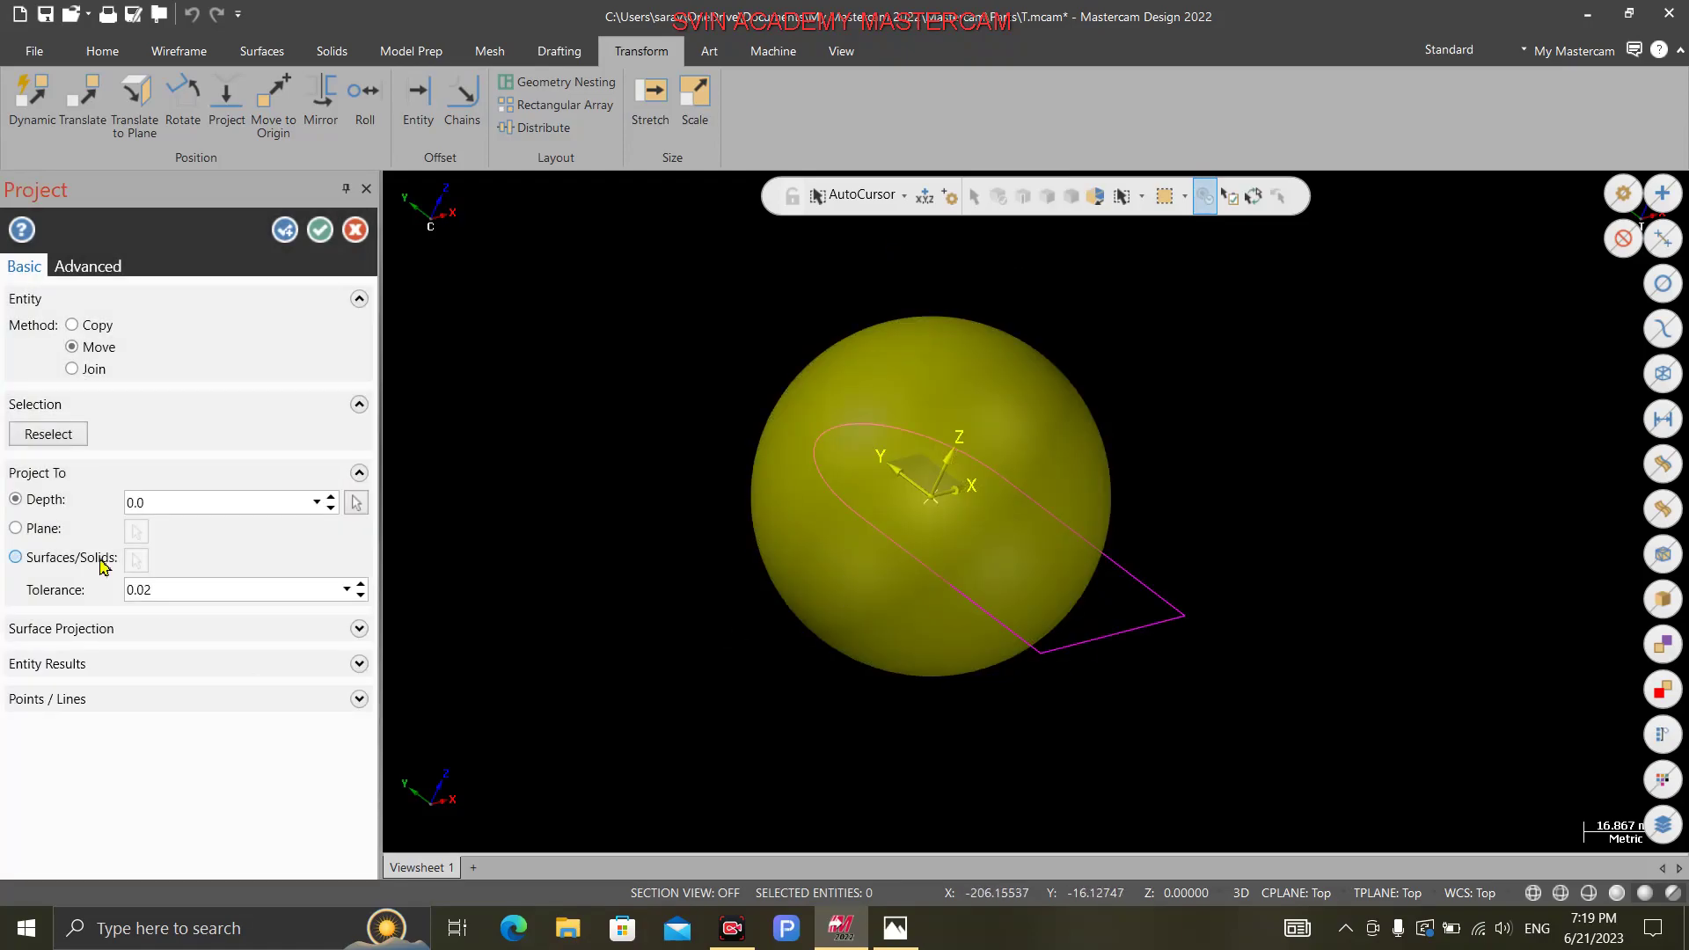
left_click(367, 188)
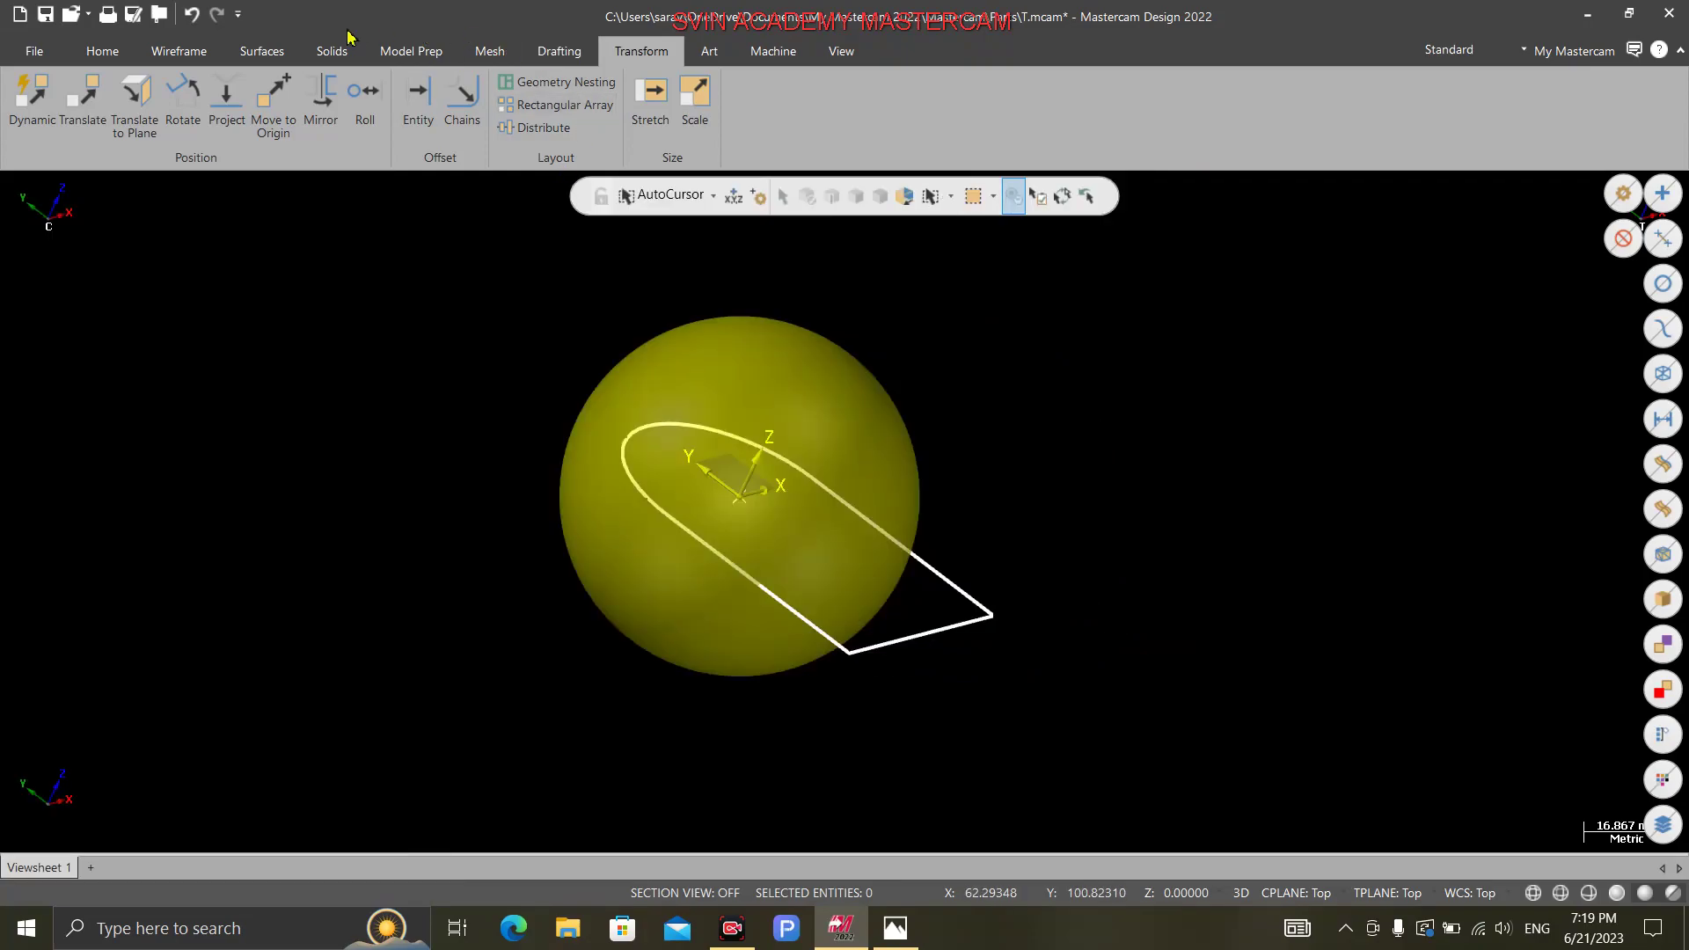
Step: Project the closed groove profile onto the sphere solid with the Move method, using view projection with multiple results
left_click(222, 123)
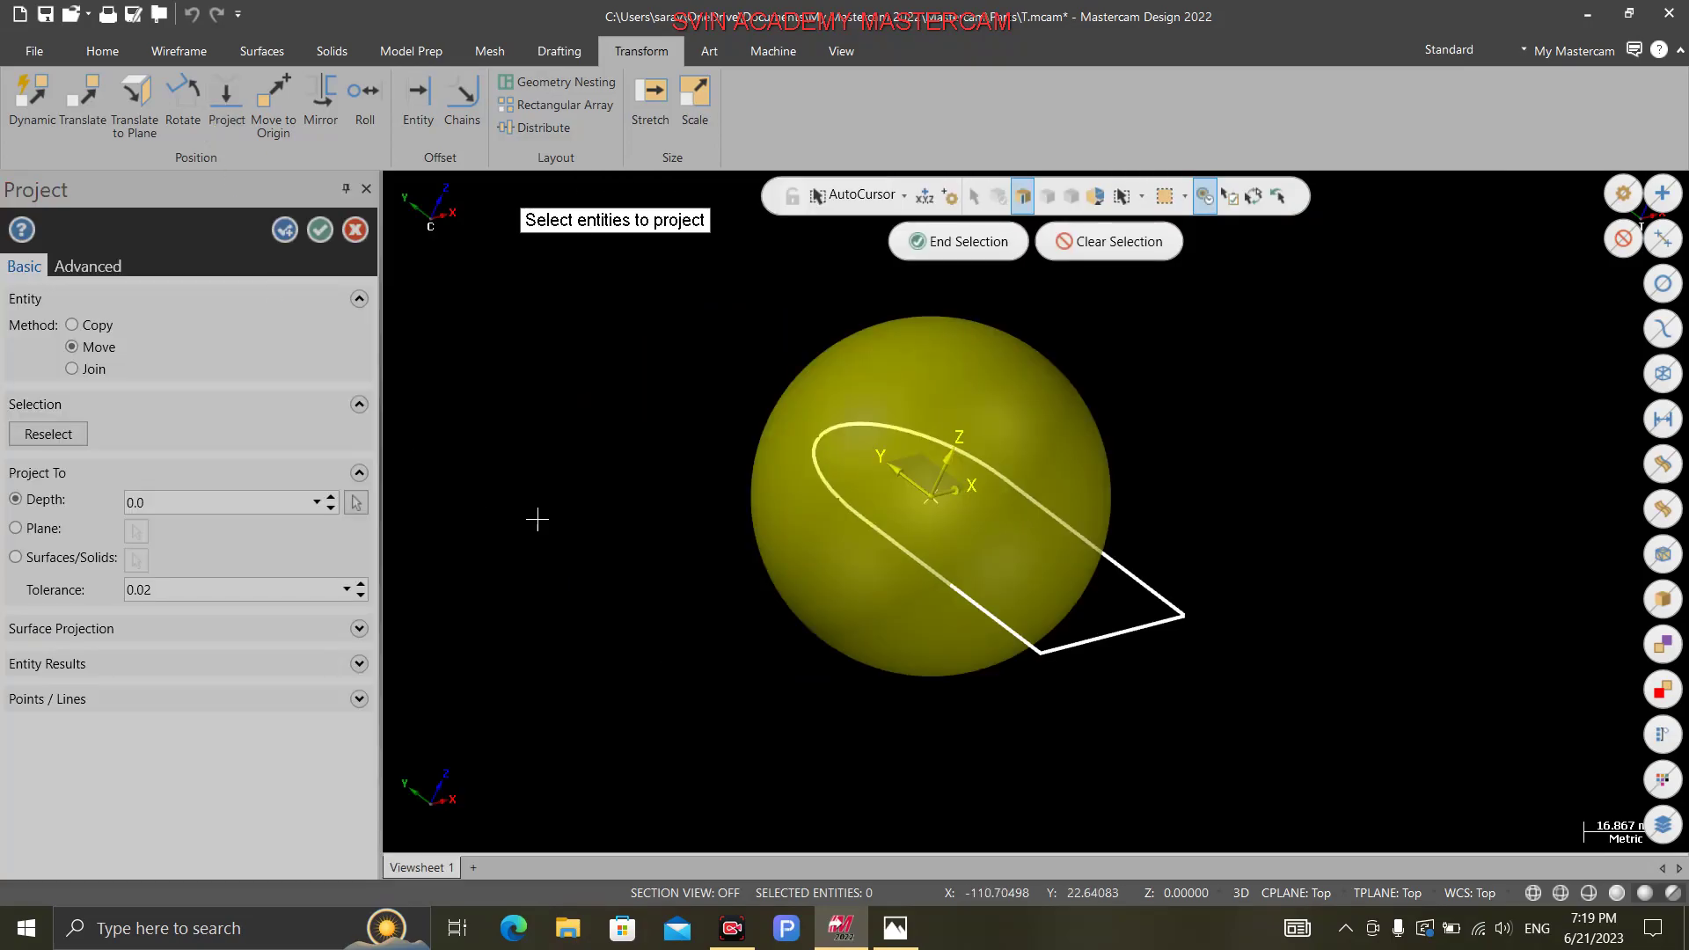
left_click(875, 528)
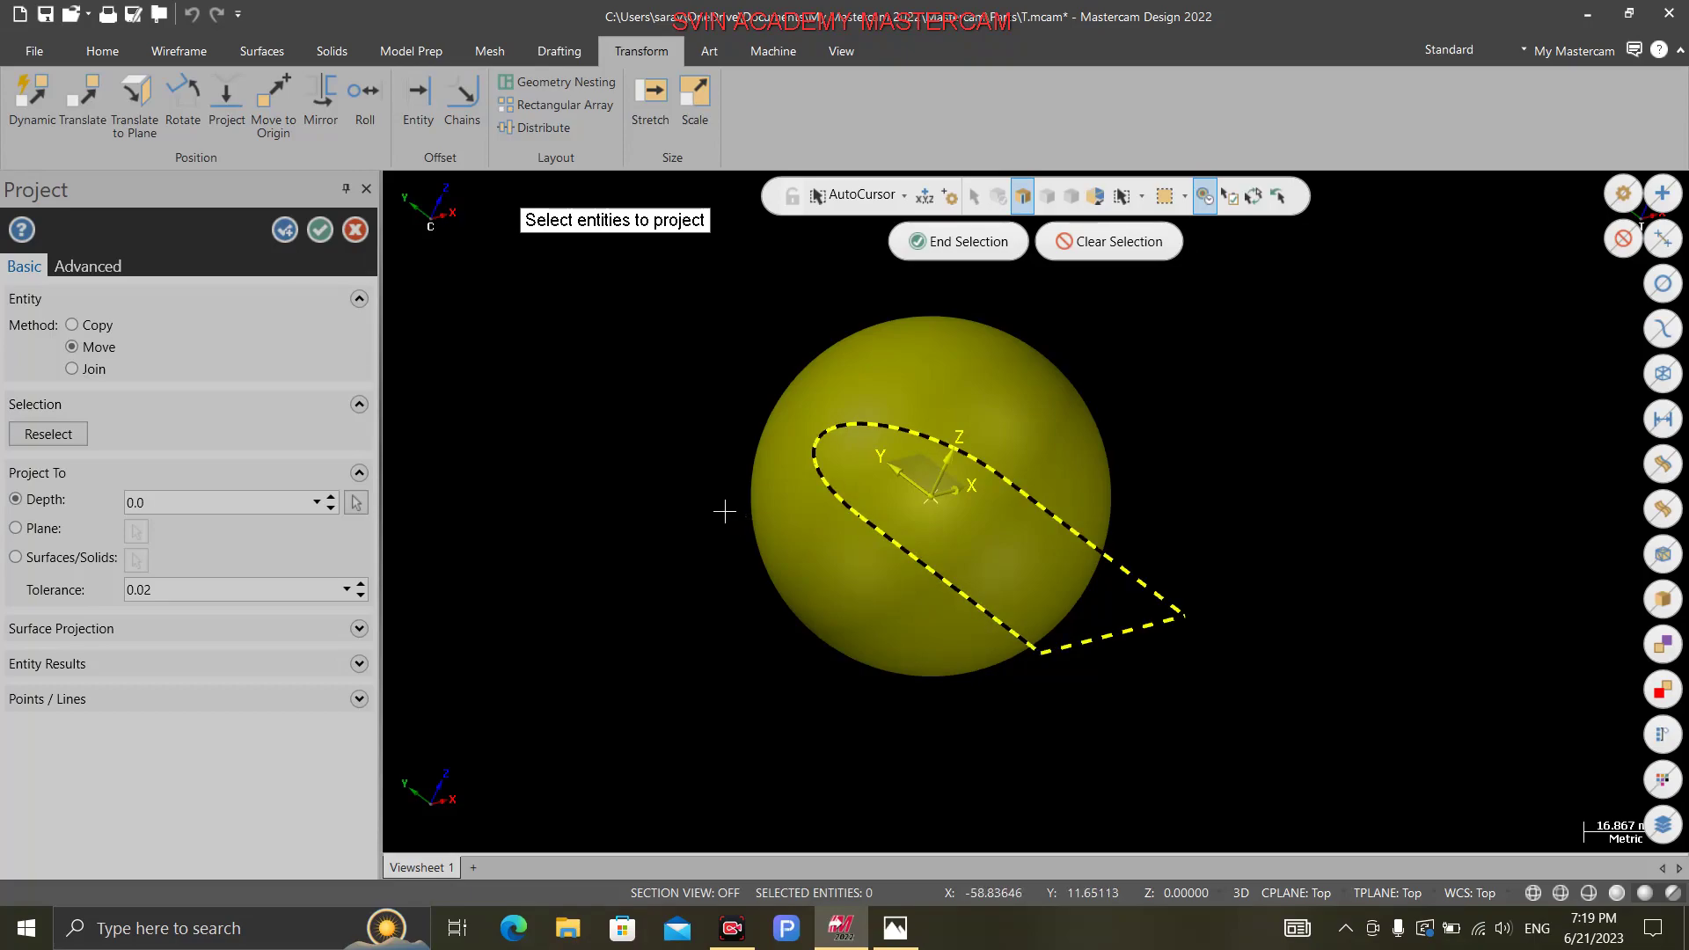
left_click(958, 246)
left_click(31, 566)
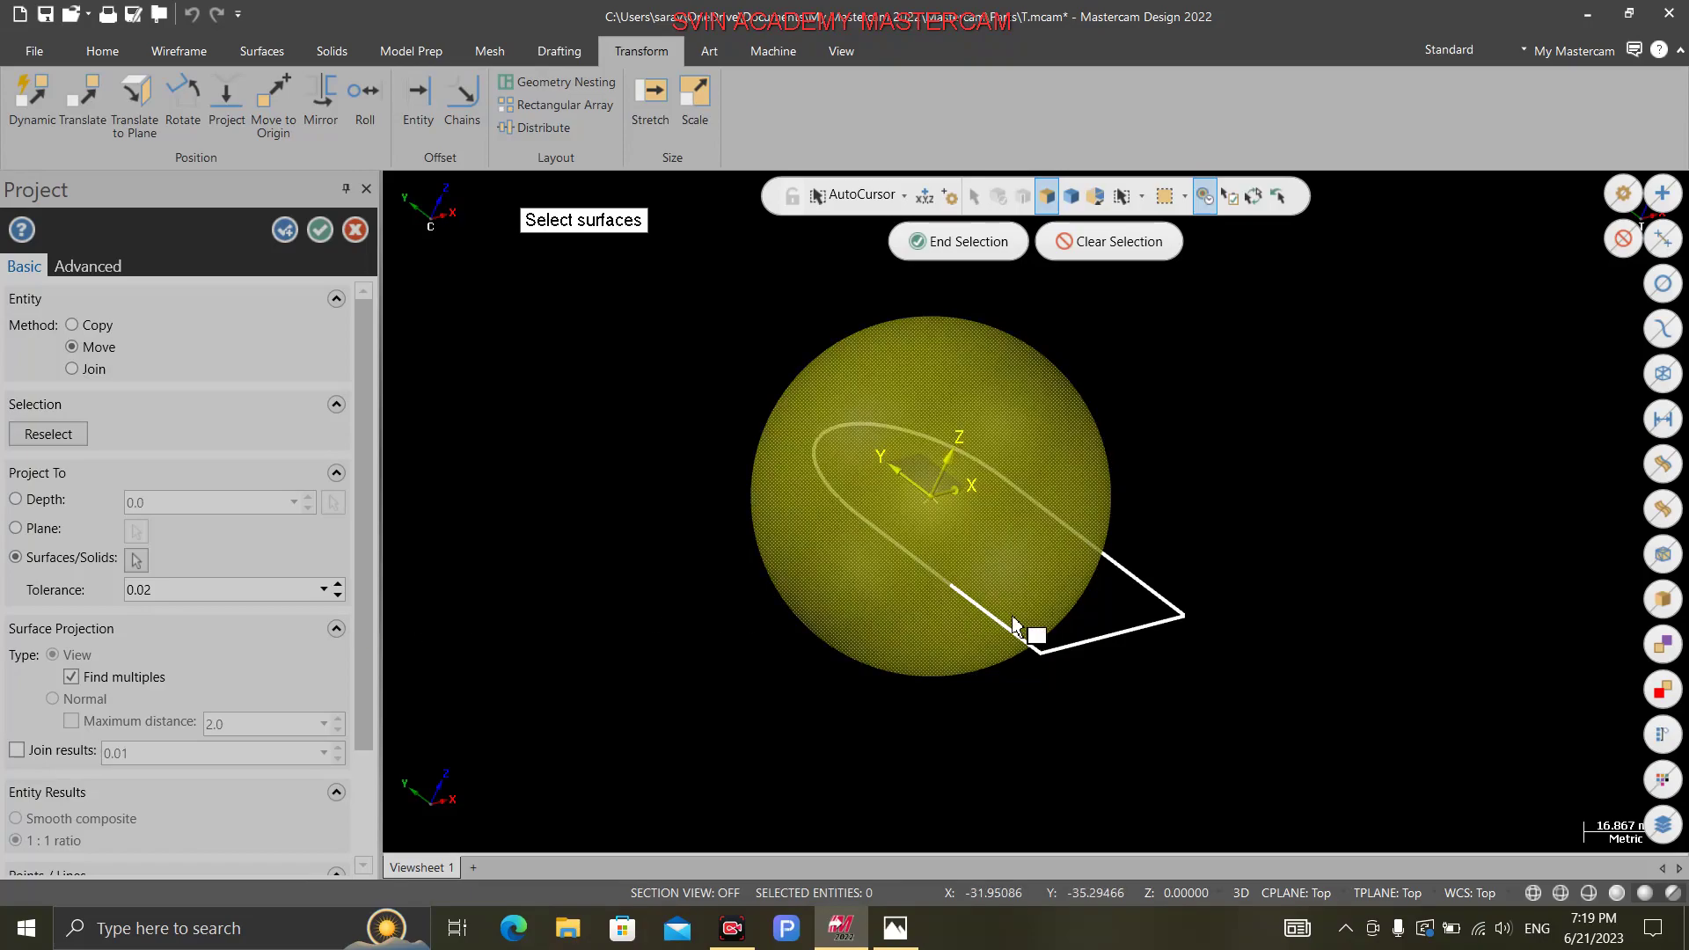
left_click(1051, 568)
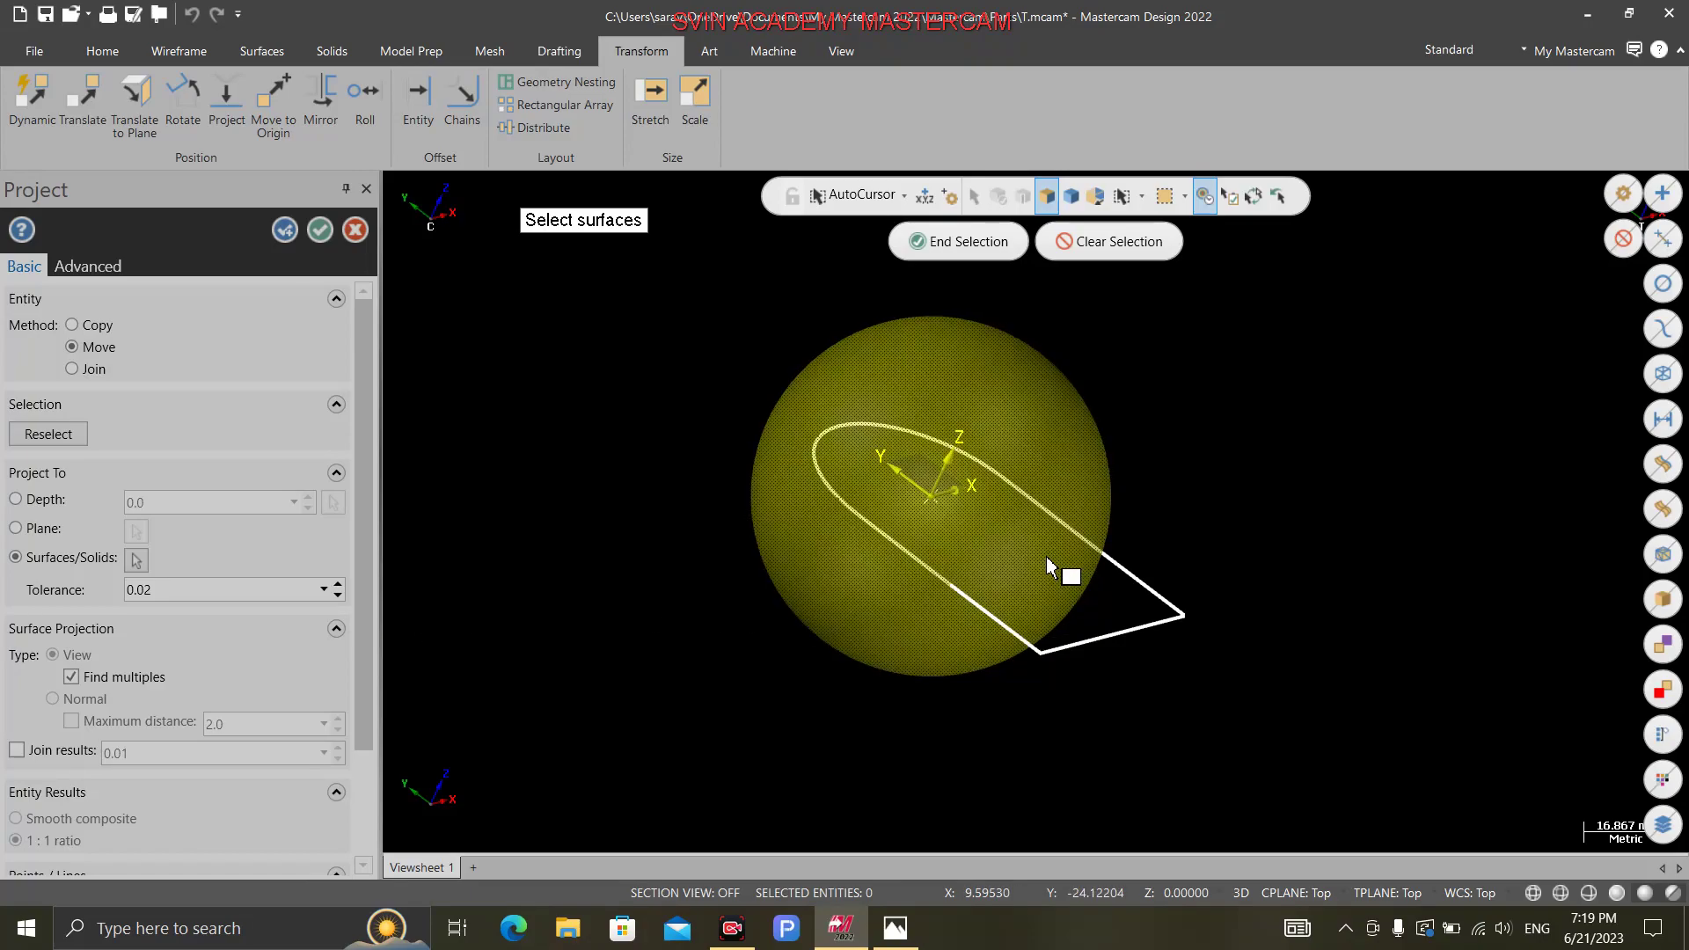
left_click(968, 241)
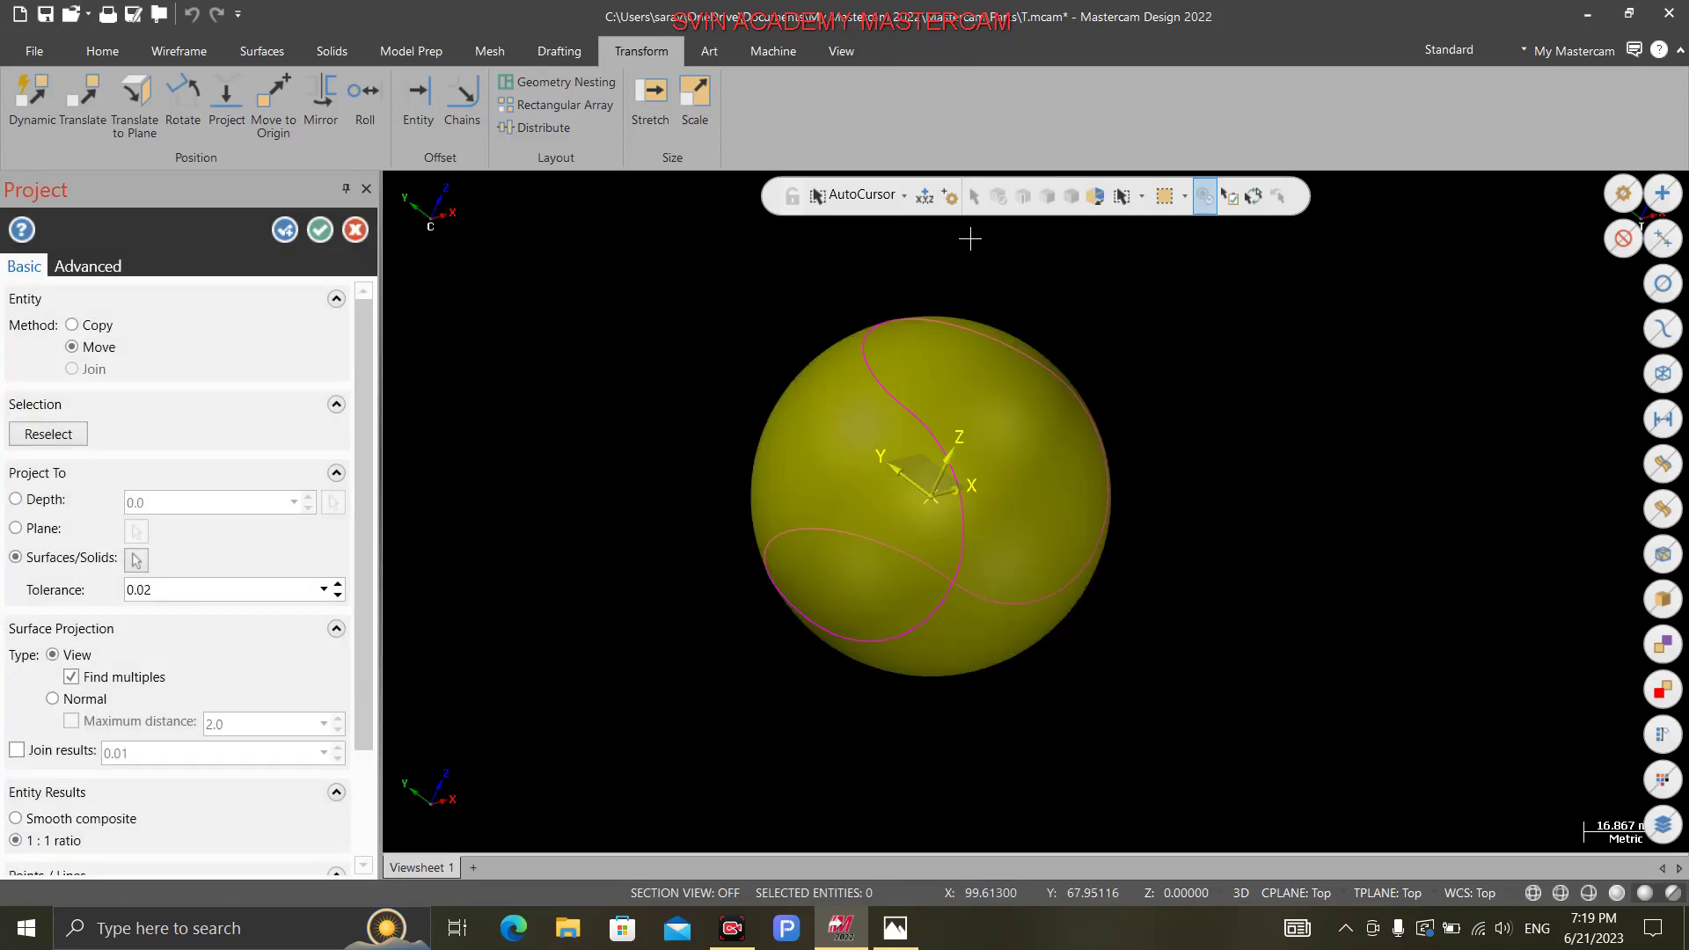
mouse_move(546, 408)
middle_mouse_down()
mouse_move(619, 573)
mouse_move(573, 619)
mouse_move(509, 622)
mouse_move(471, 599)
mouse_move(456, 510)
mouse_move(528, 448)
mouse_move(558, 392)
mouse_move(650, 554)
mouse_move(652, 634)
mouse_move(599, 678)
mouse_move(477, 649)
middle_mouse_up()
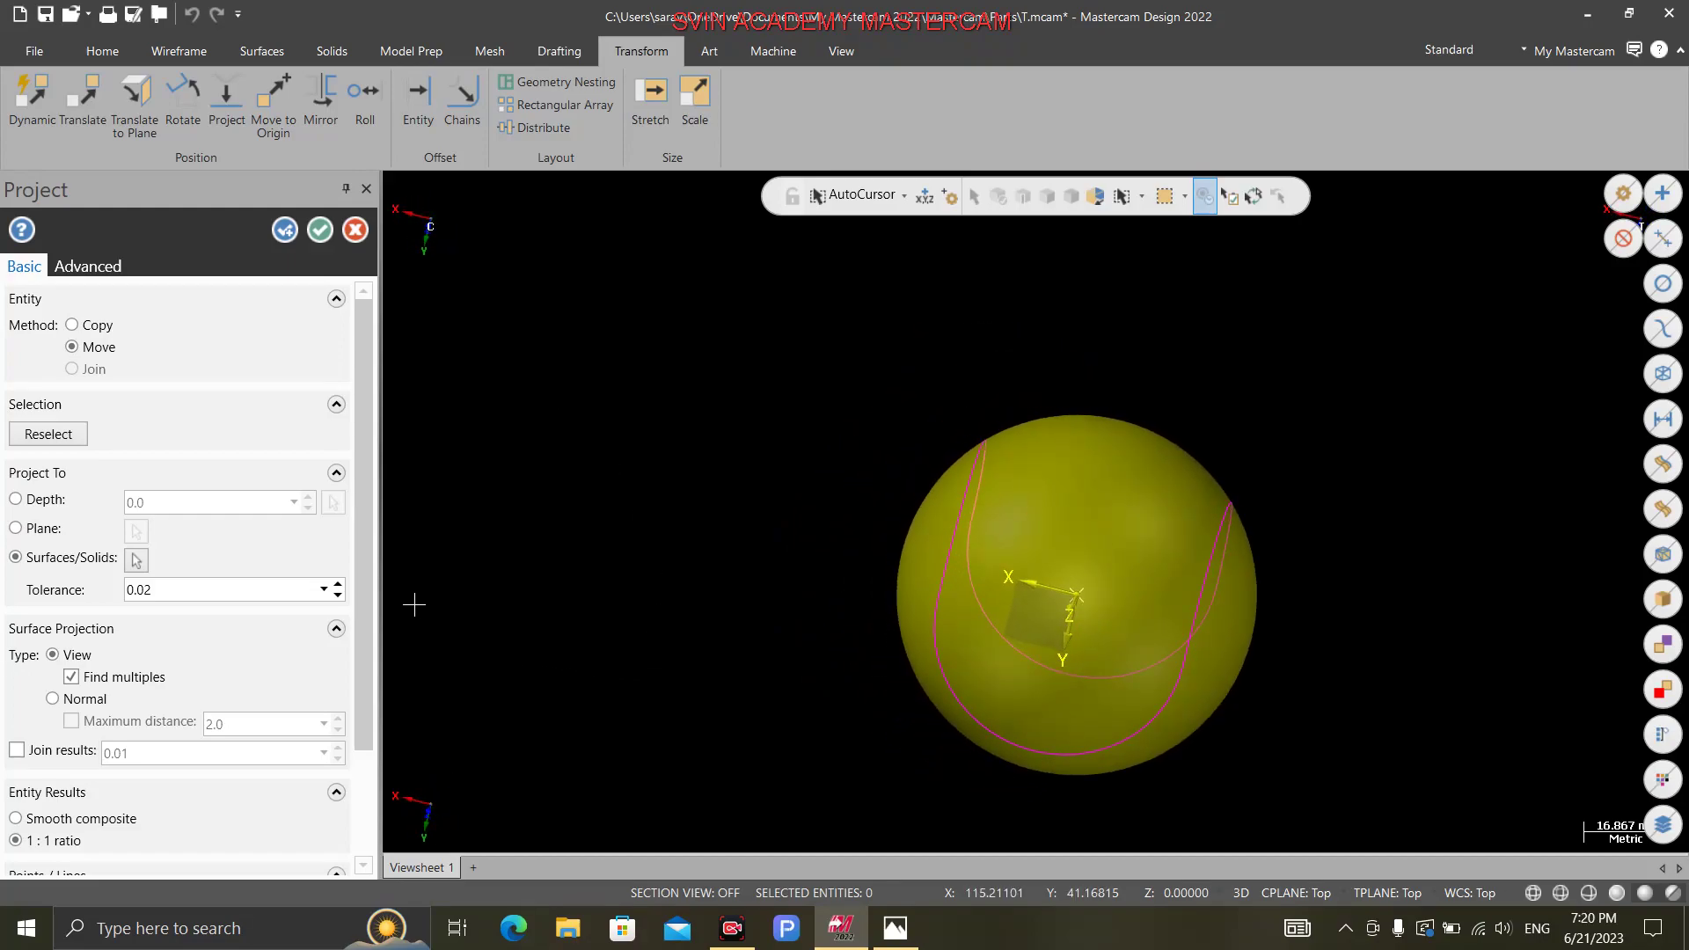
left_click(319, 231)
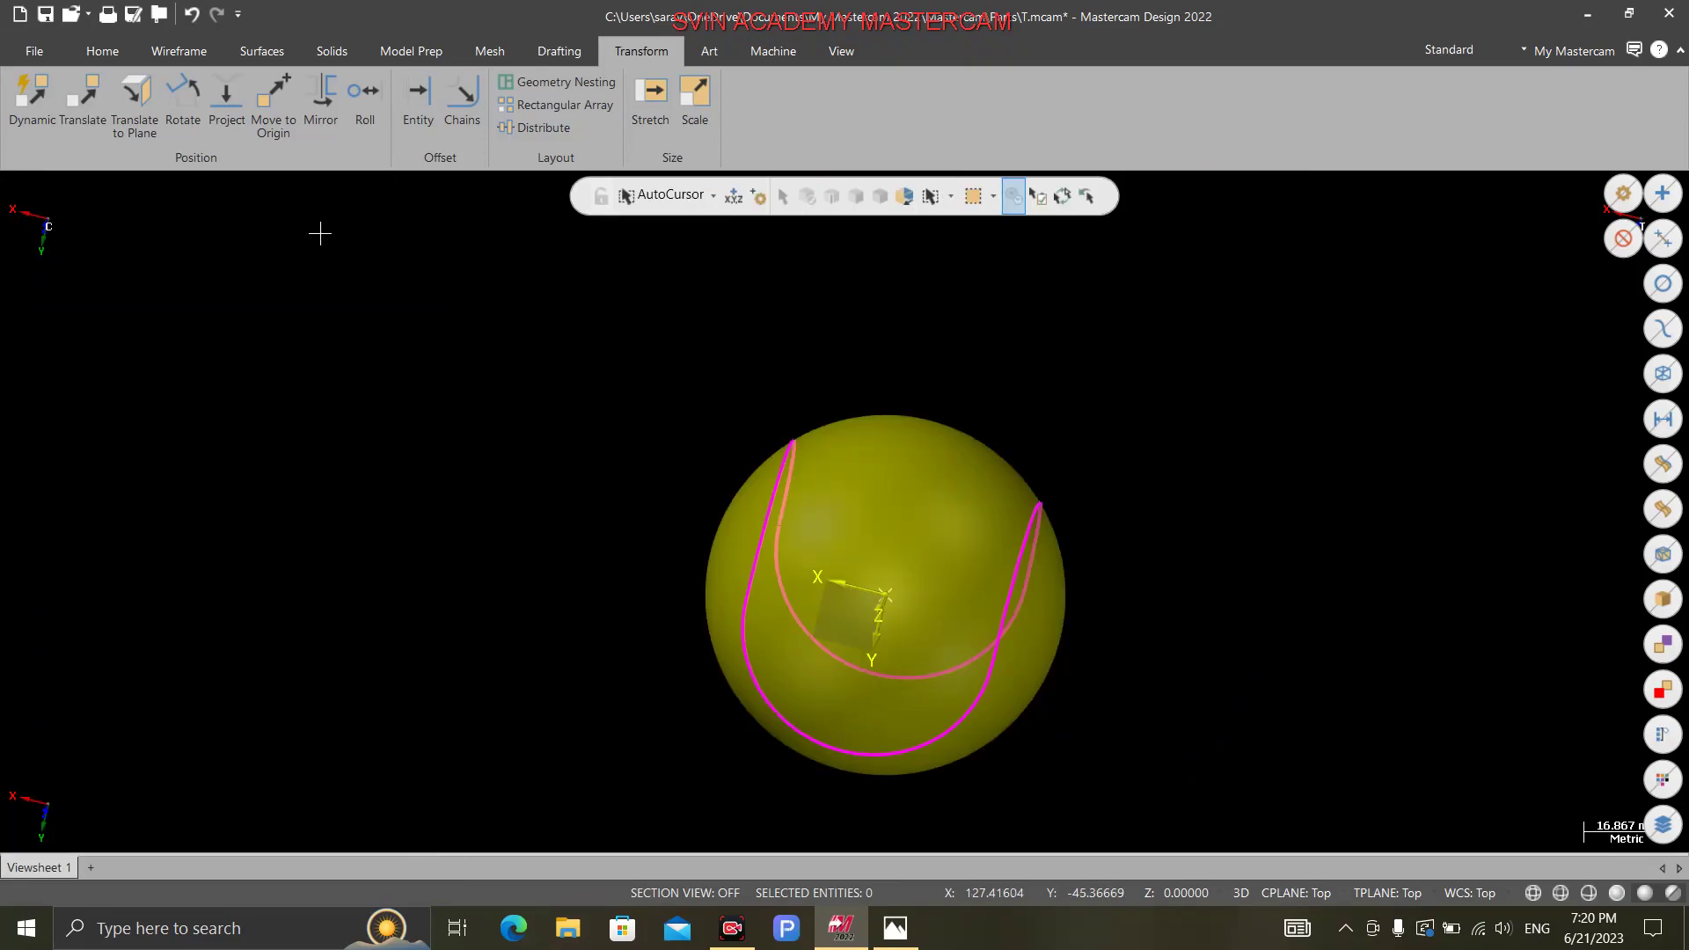
Step: Delete the sphere to inspect the projected groove curve alone, and undo the deletion
middle_click_drag(1143, 457, 1100, 408)
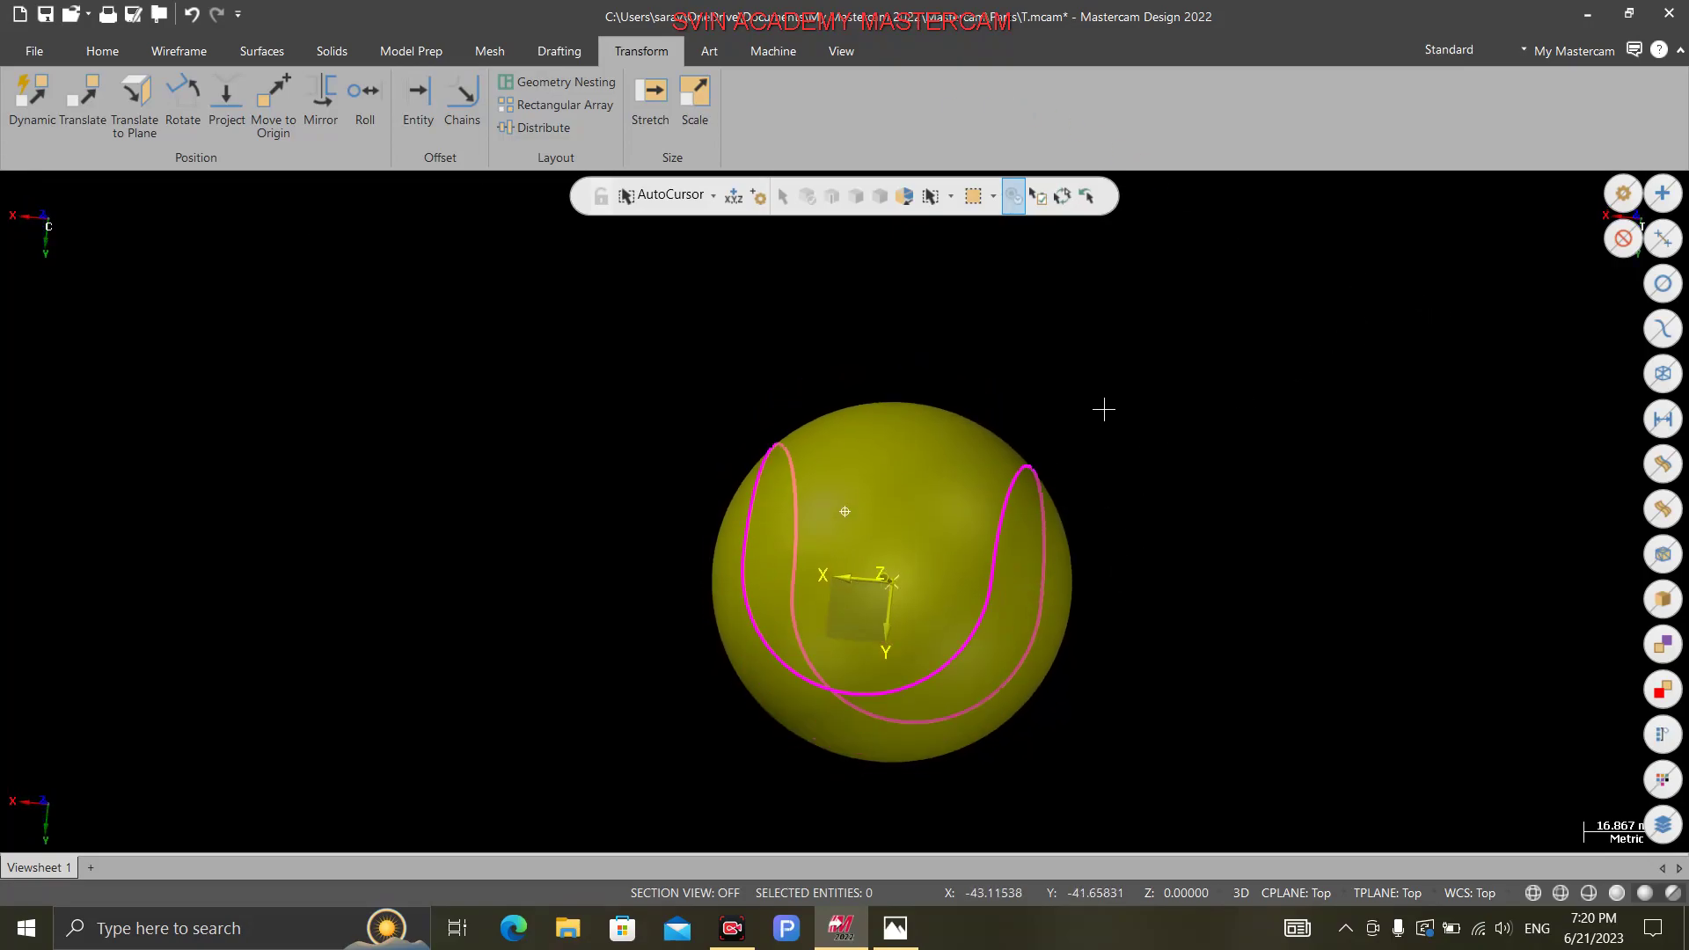
left_click(883, 457)
key("Delete")
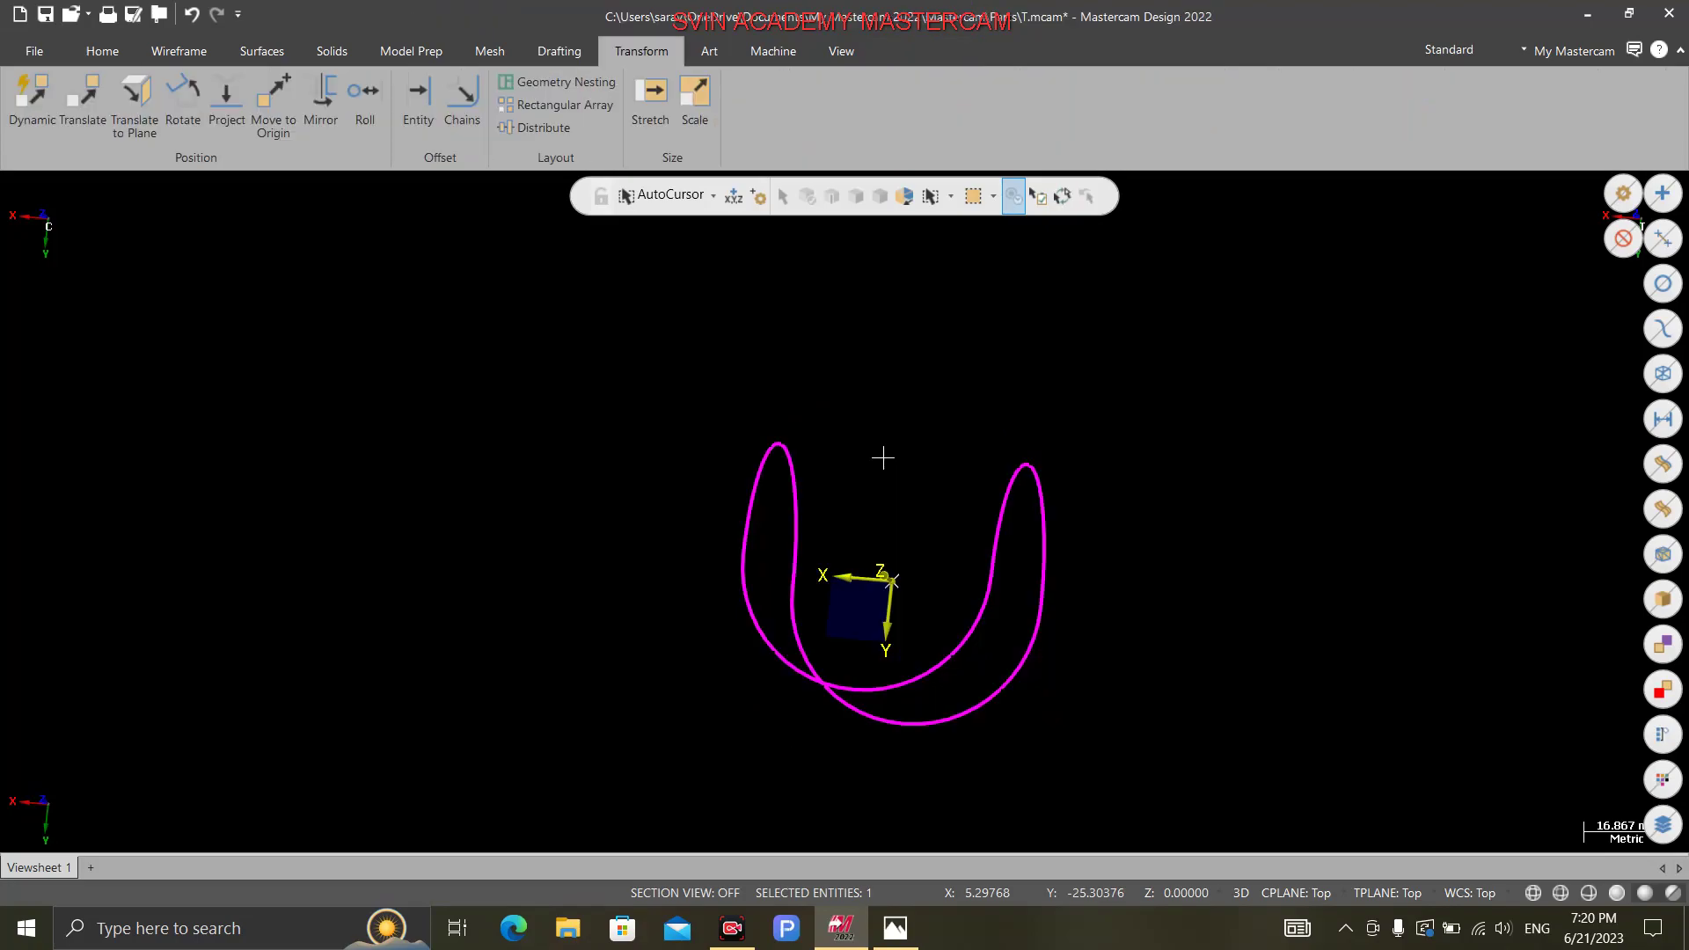
mouse_move(511, 576)
middle_mouse_down()
mouse_move(566, 596)
mouse_move(528, 596)
middle_mouse_up()
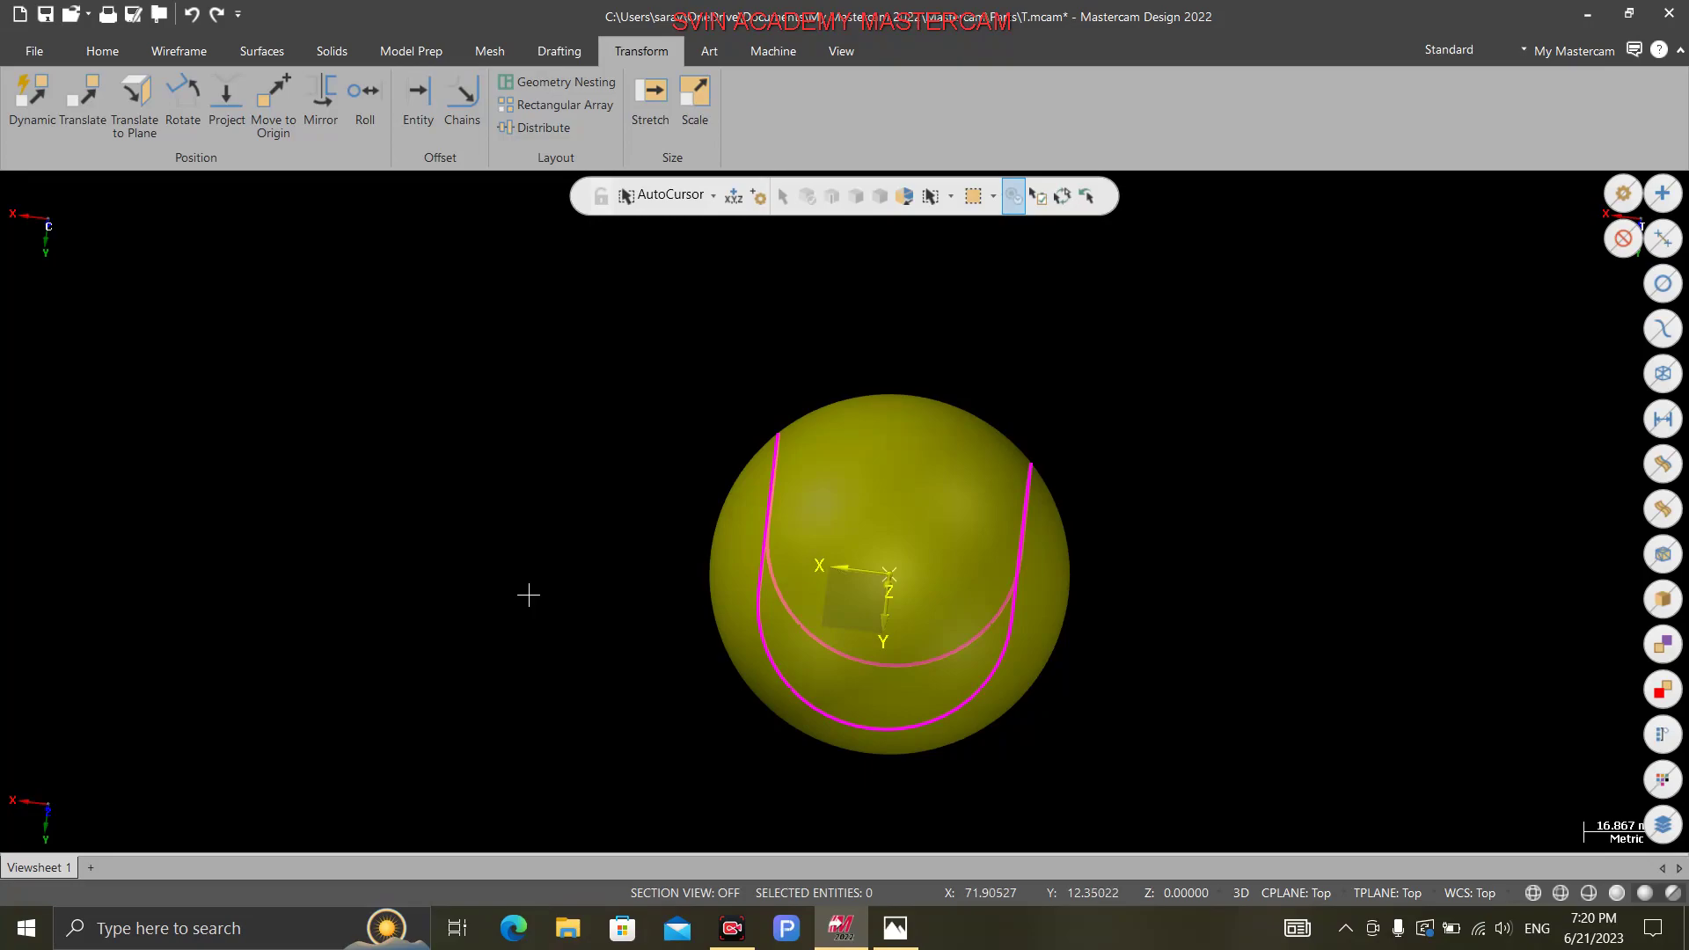
Step: In the Top view, check the groove diameter on the reference drawing and draw a 5 mm diameter circle centred on the groove curve's lower left end
right_click(362, 366)
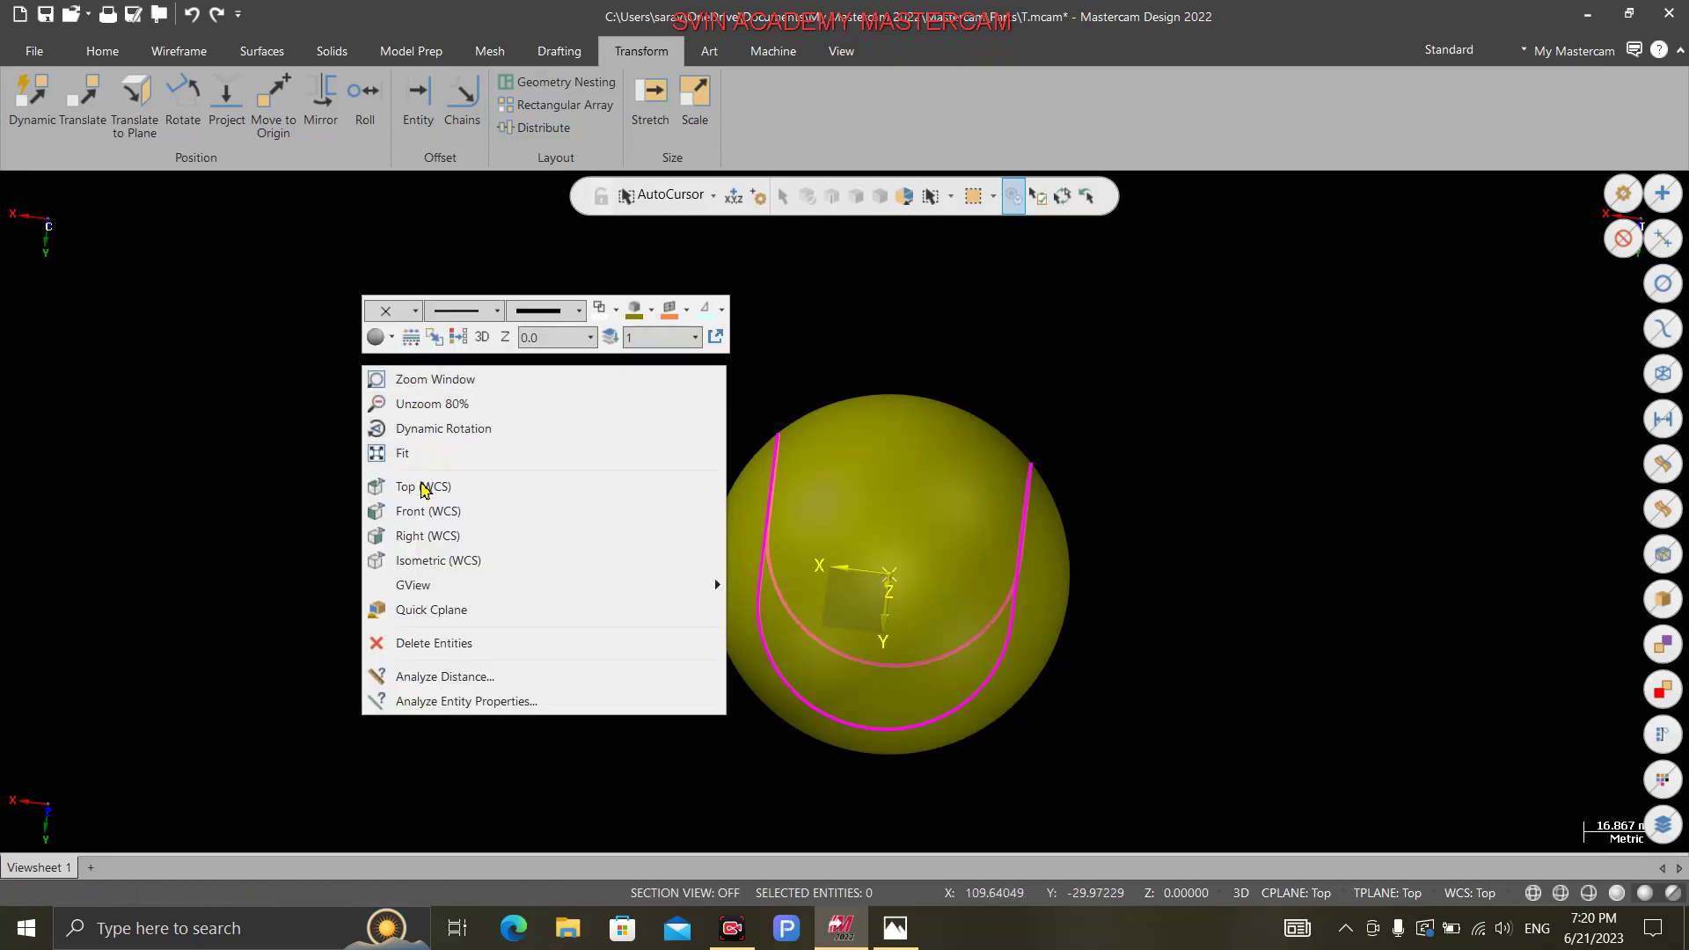
left_click(424, 489)
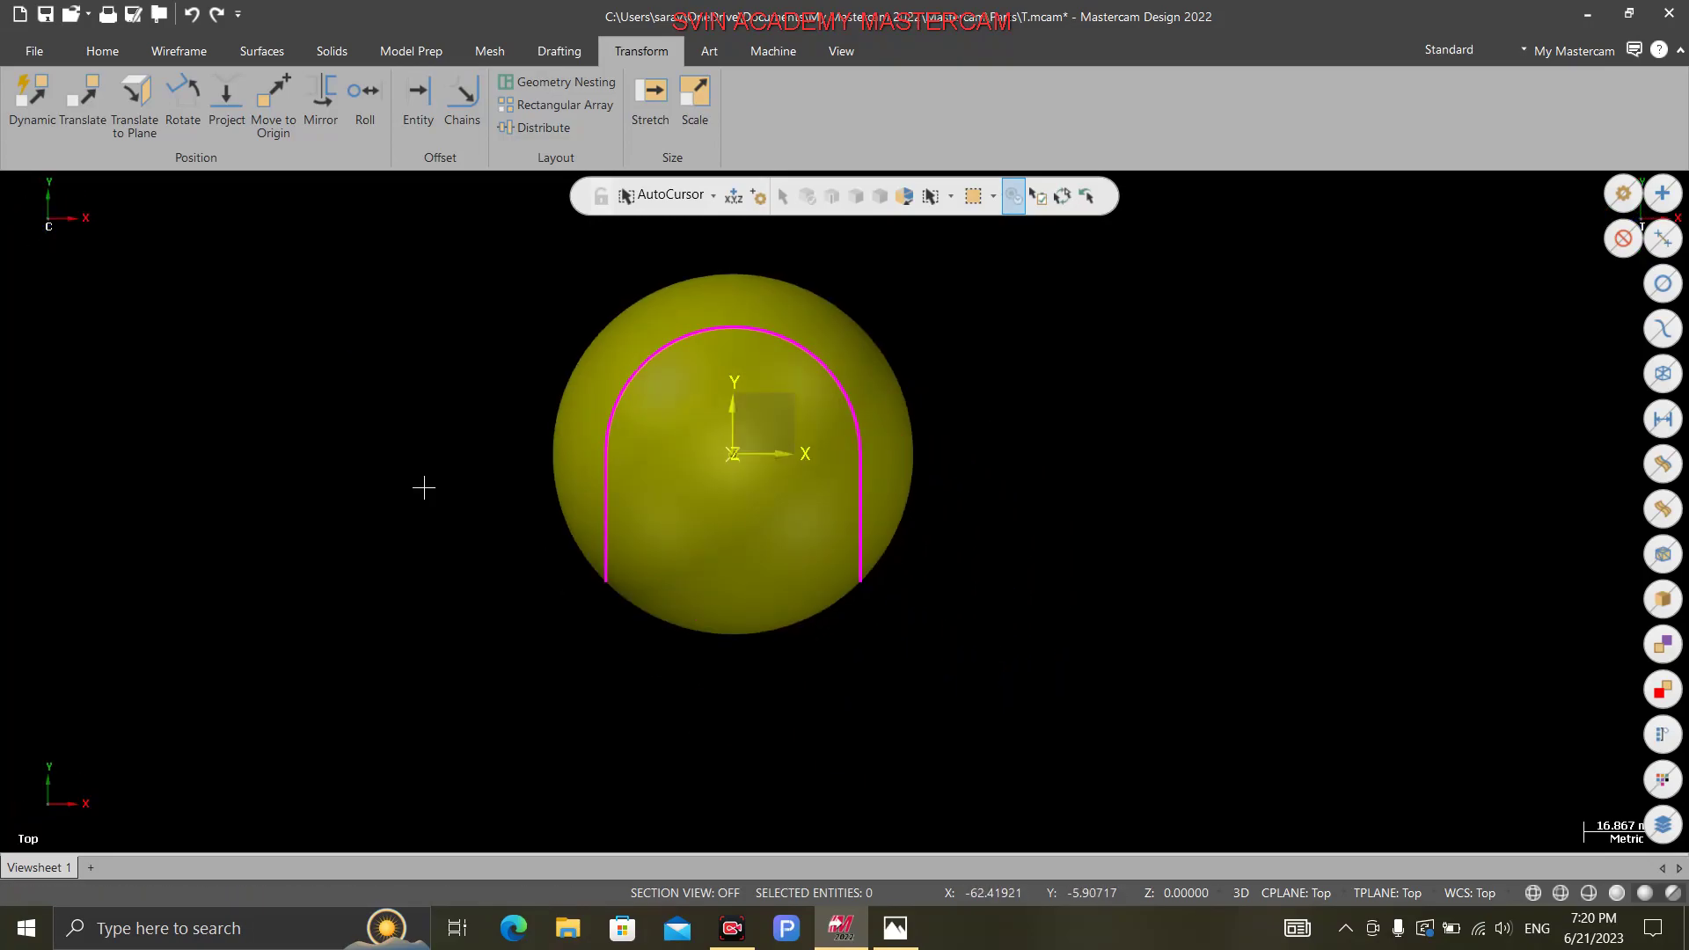
left_click(895, 929)
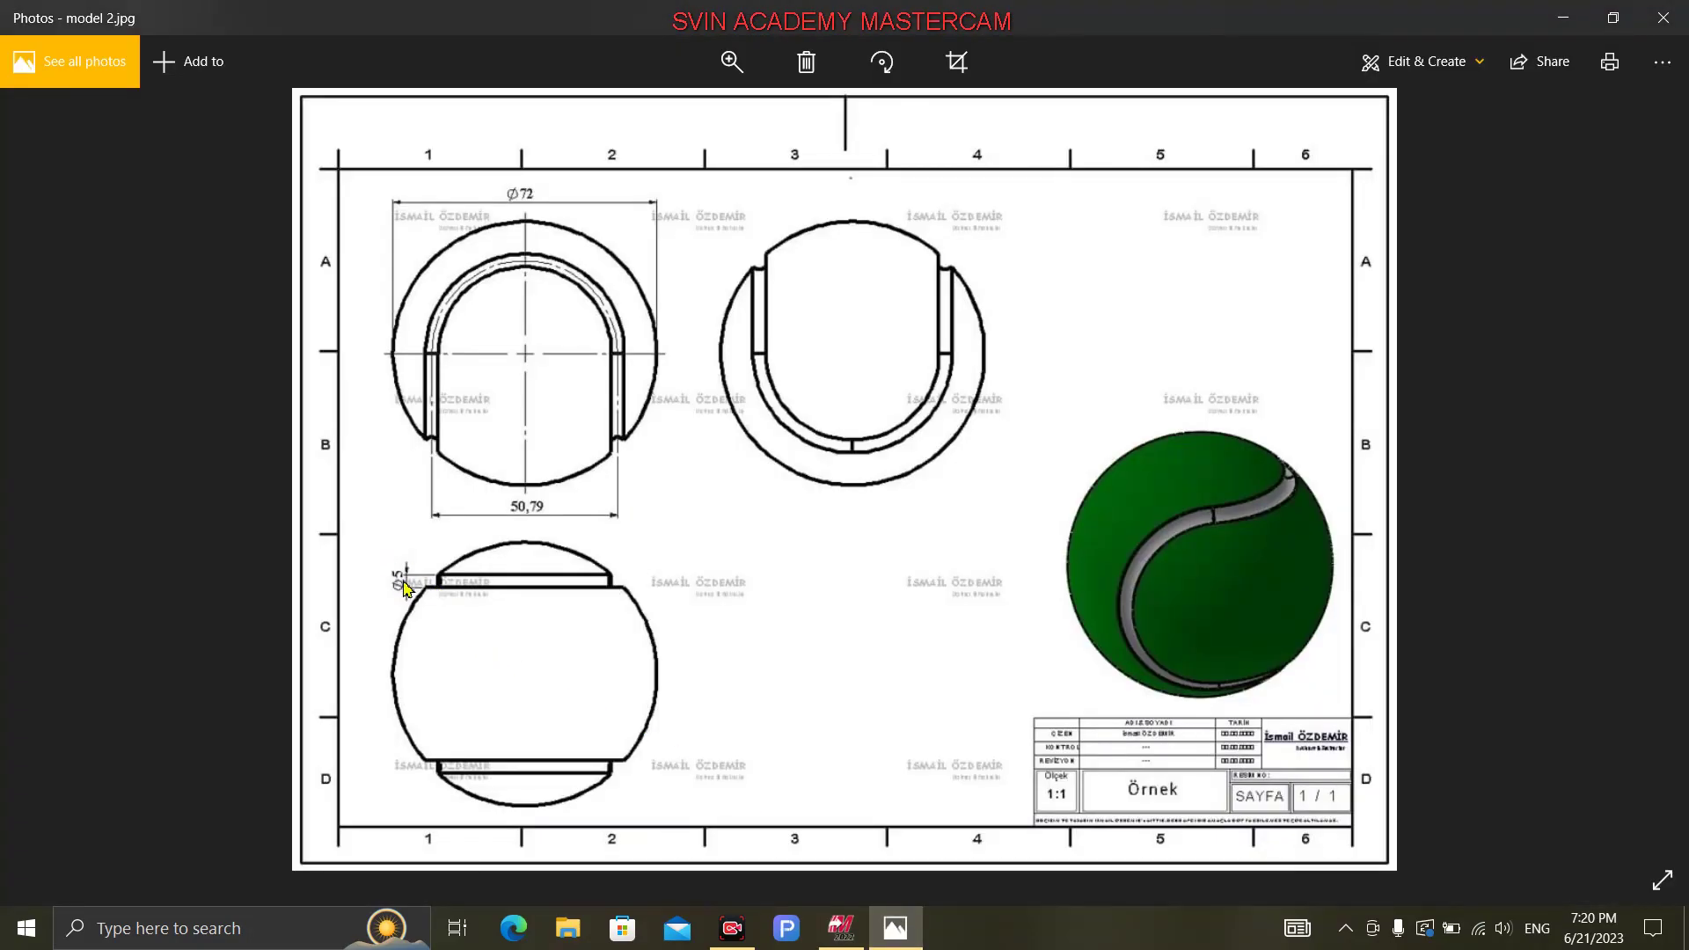
left_click(842, 928)
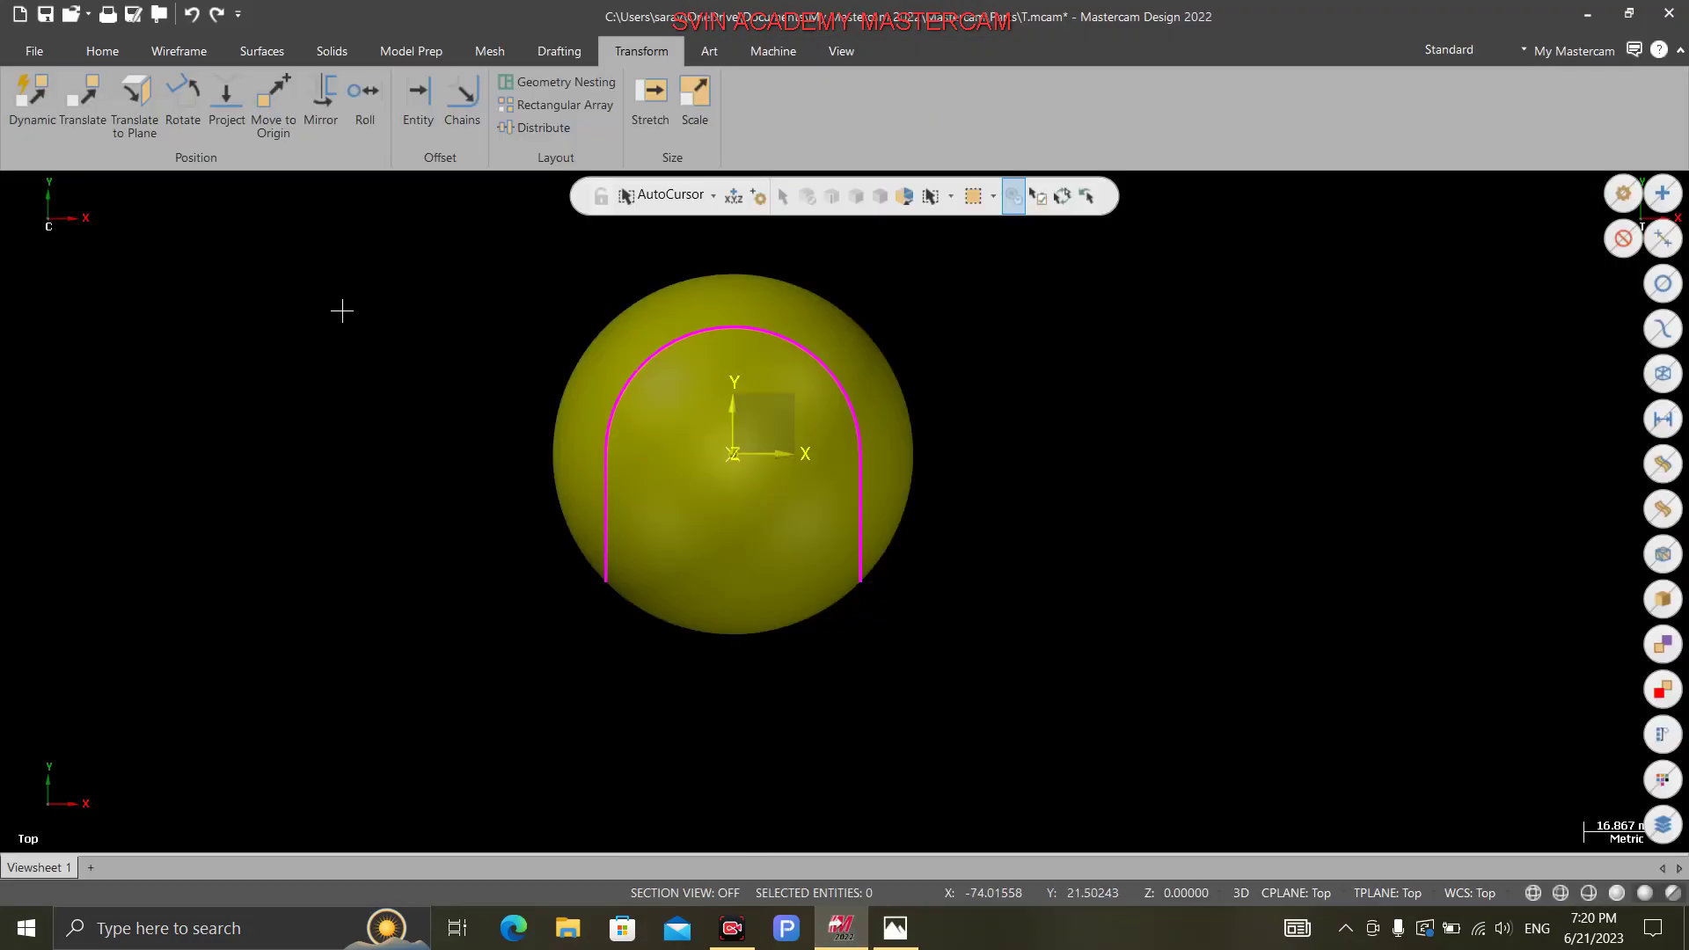
left_click(181, 58)
left_click(345, 104)
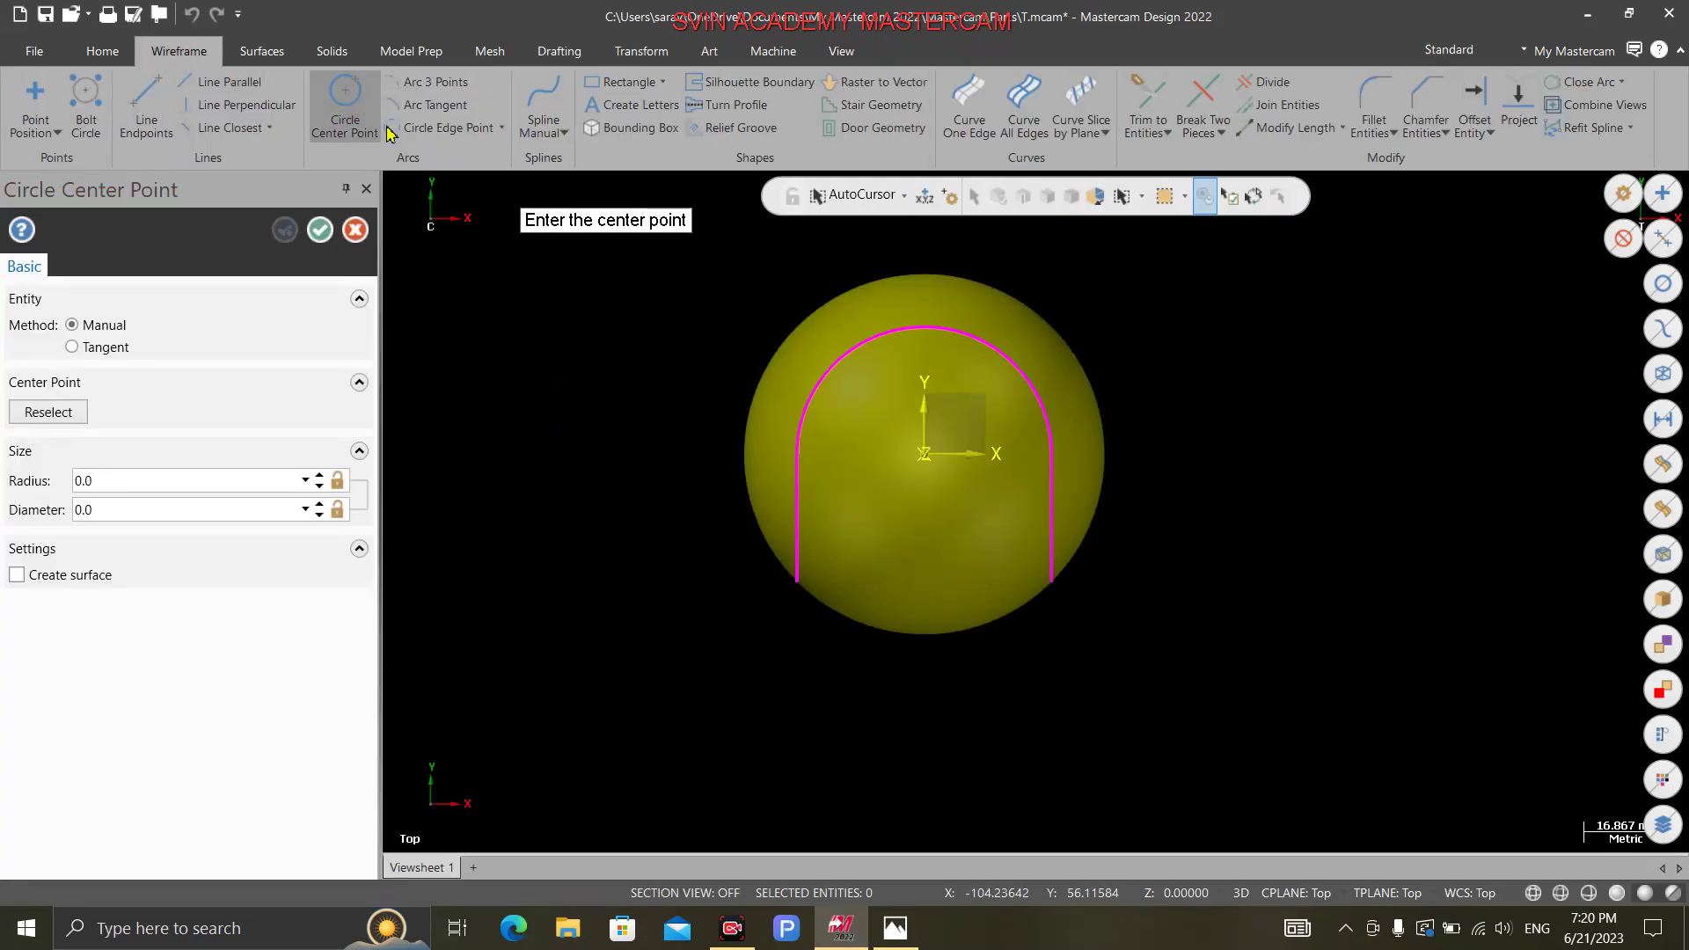
left_click(797, 582)
left_click(823, 589)
left_click(166, 504)
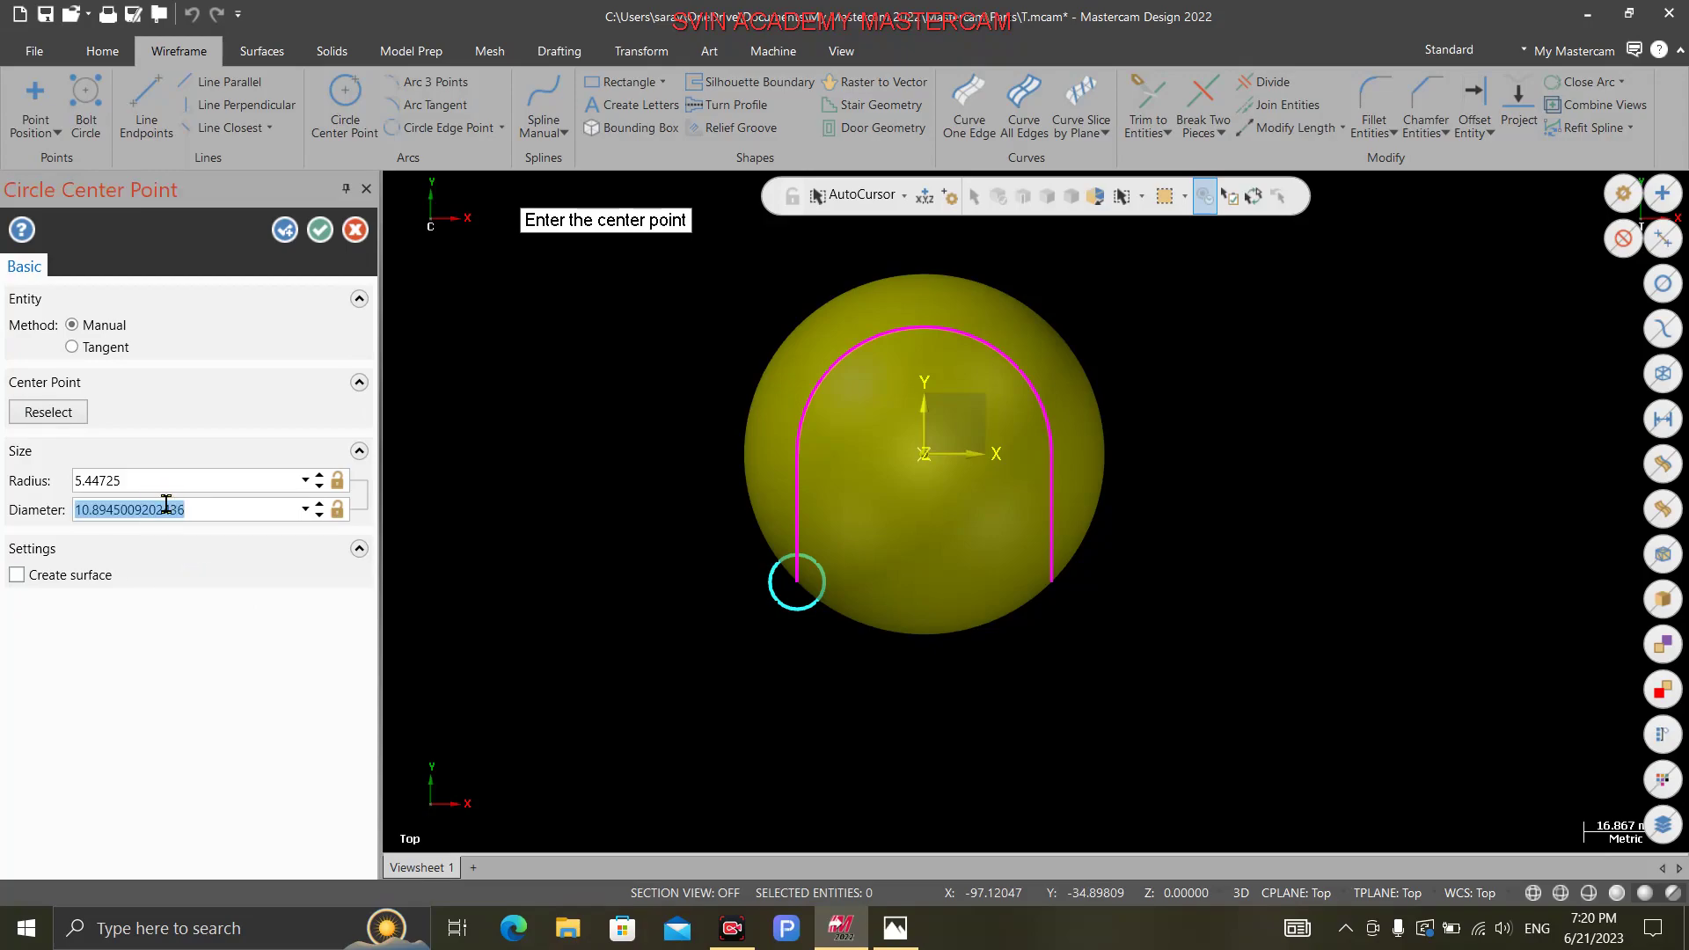
type("5")
key("Return")
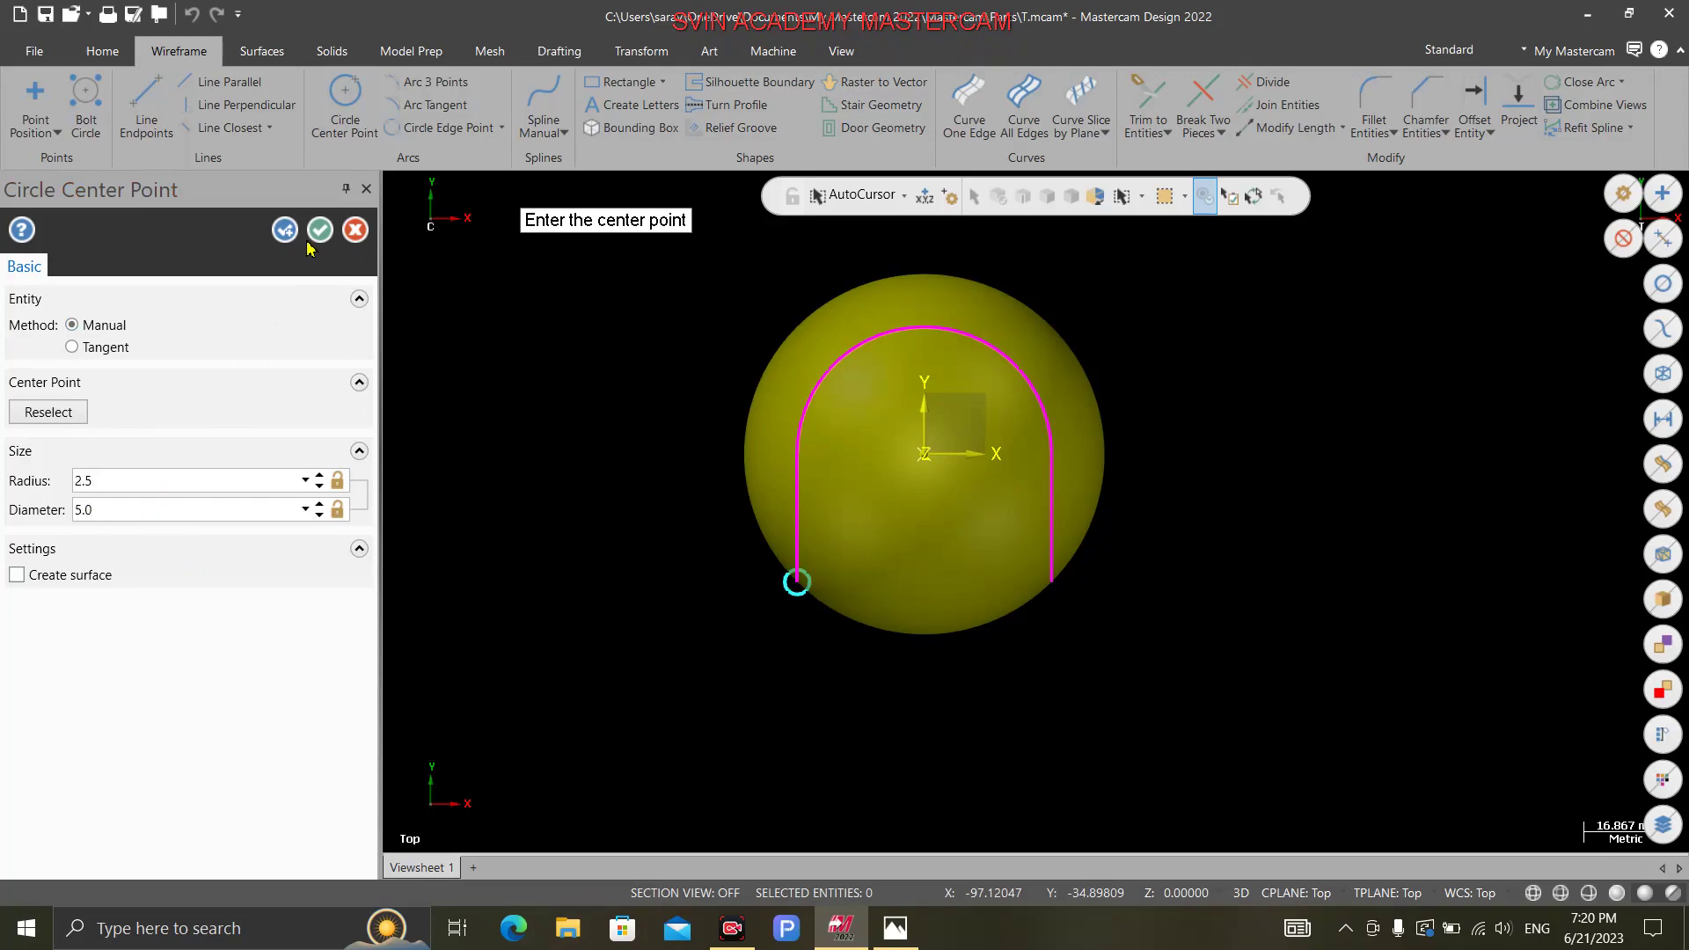
left_click(319, 231)
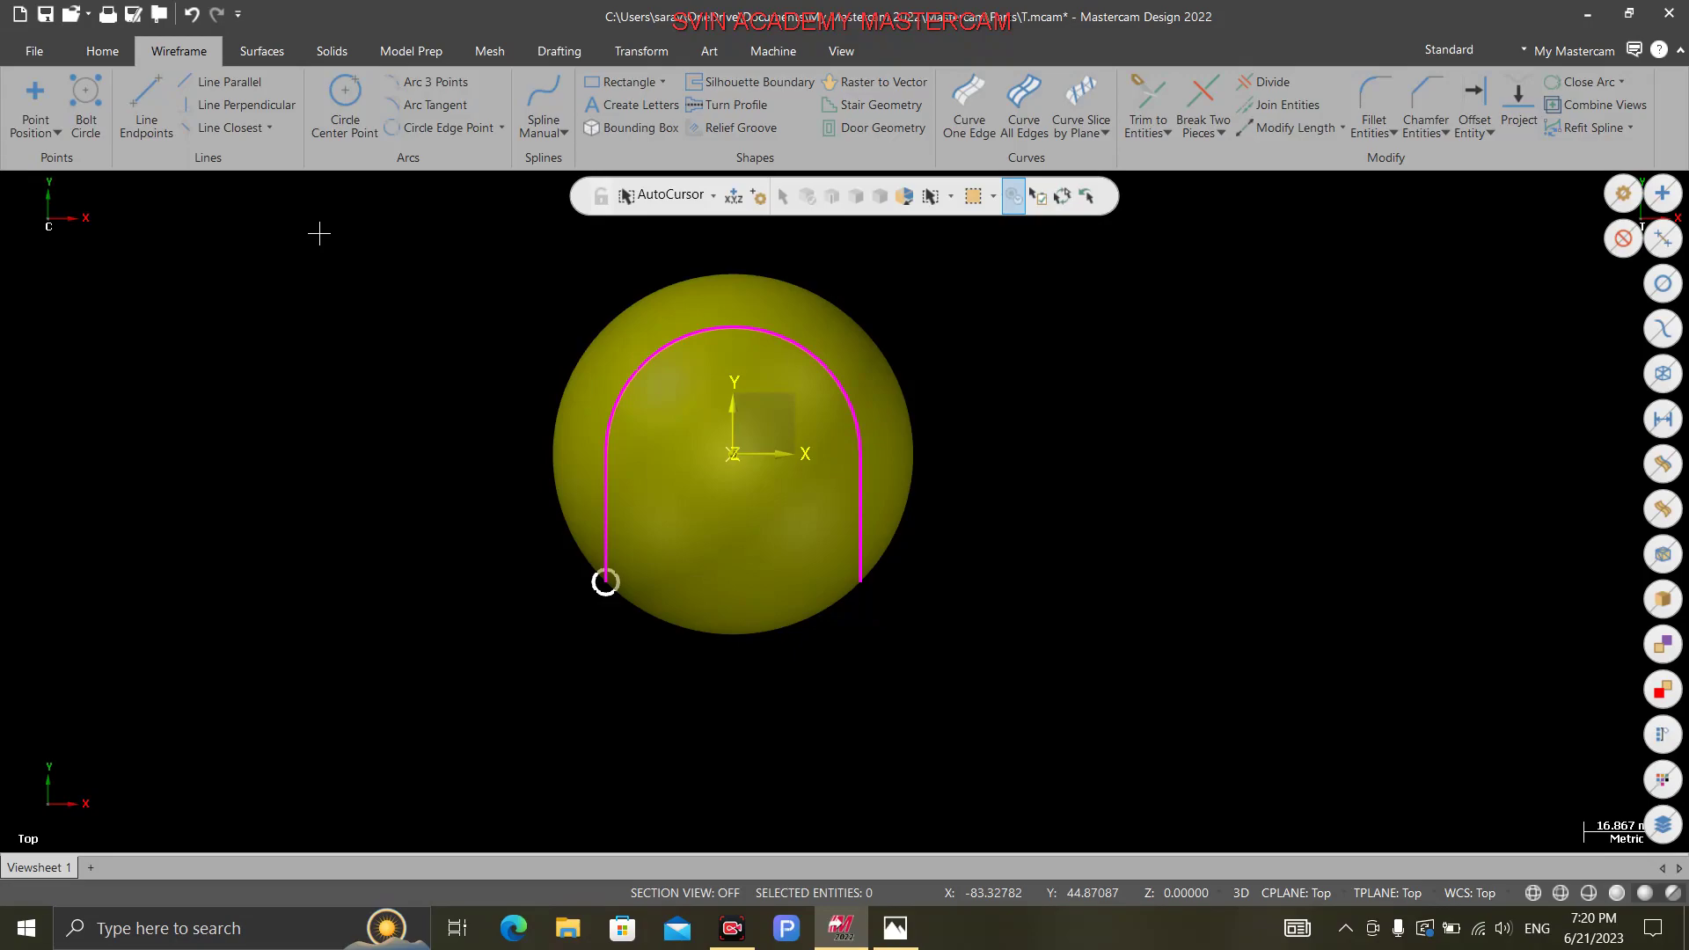
Step: Recheck the reference drawing, and cut the groove into the sphere by sweeping the 5 mm circle along the projected curve as a Cut body
key("alt+Tab")
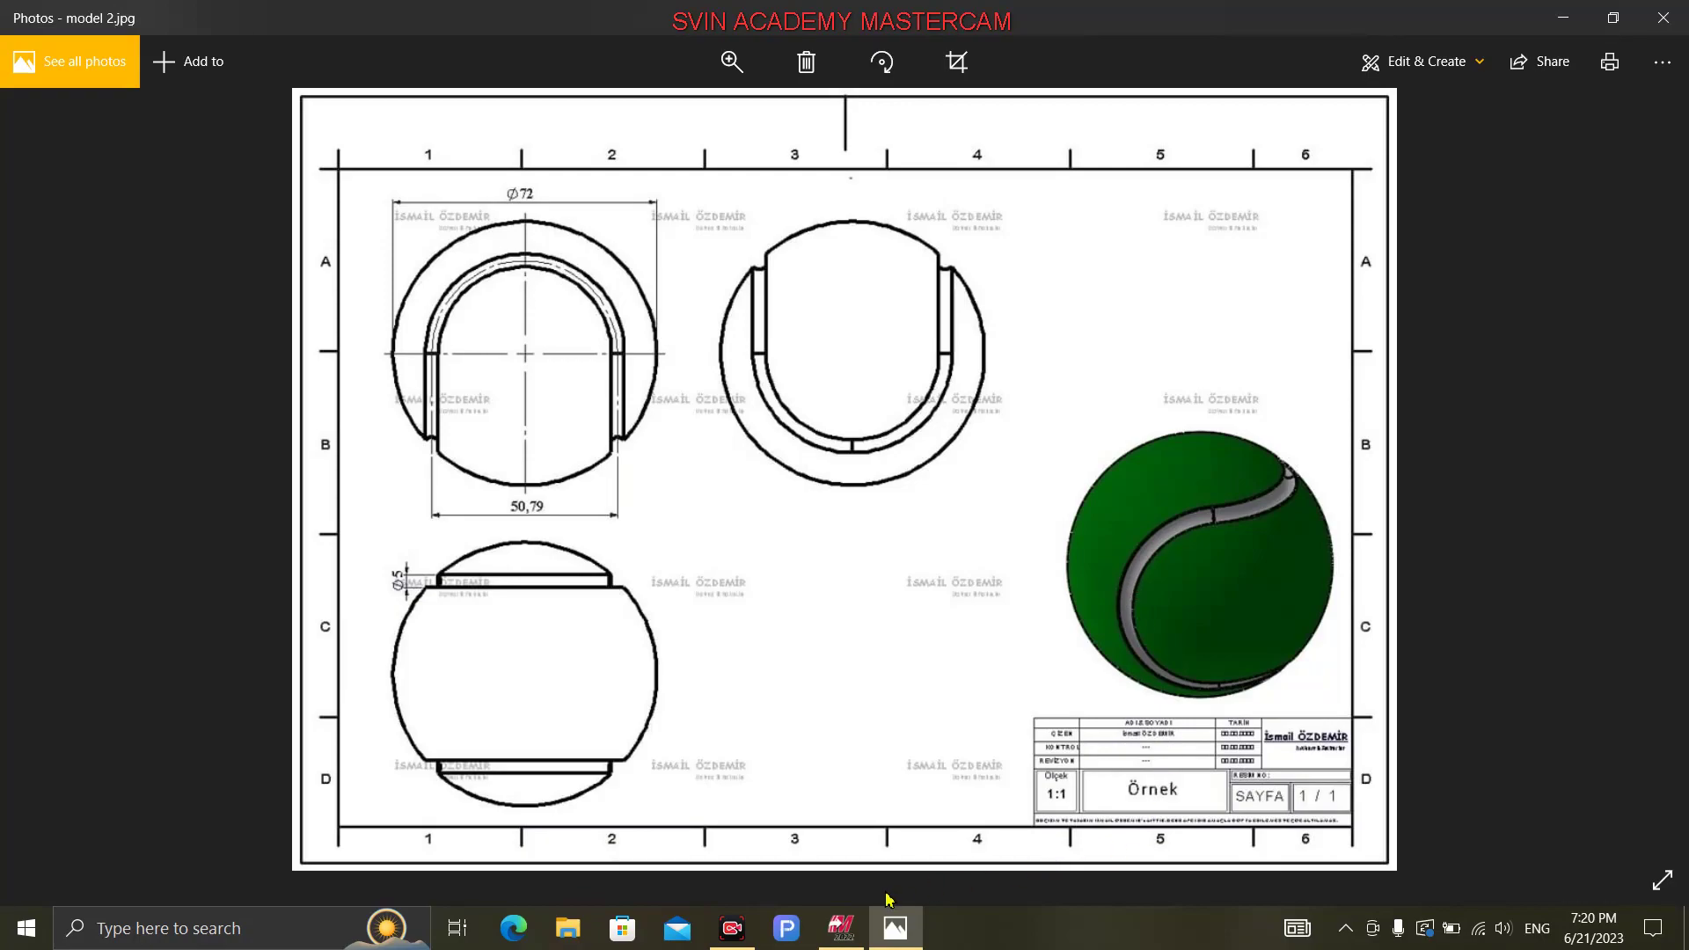
left_click(841, 928)
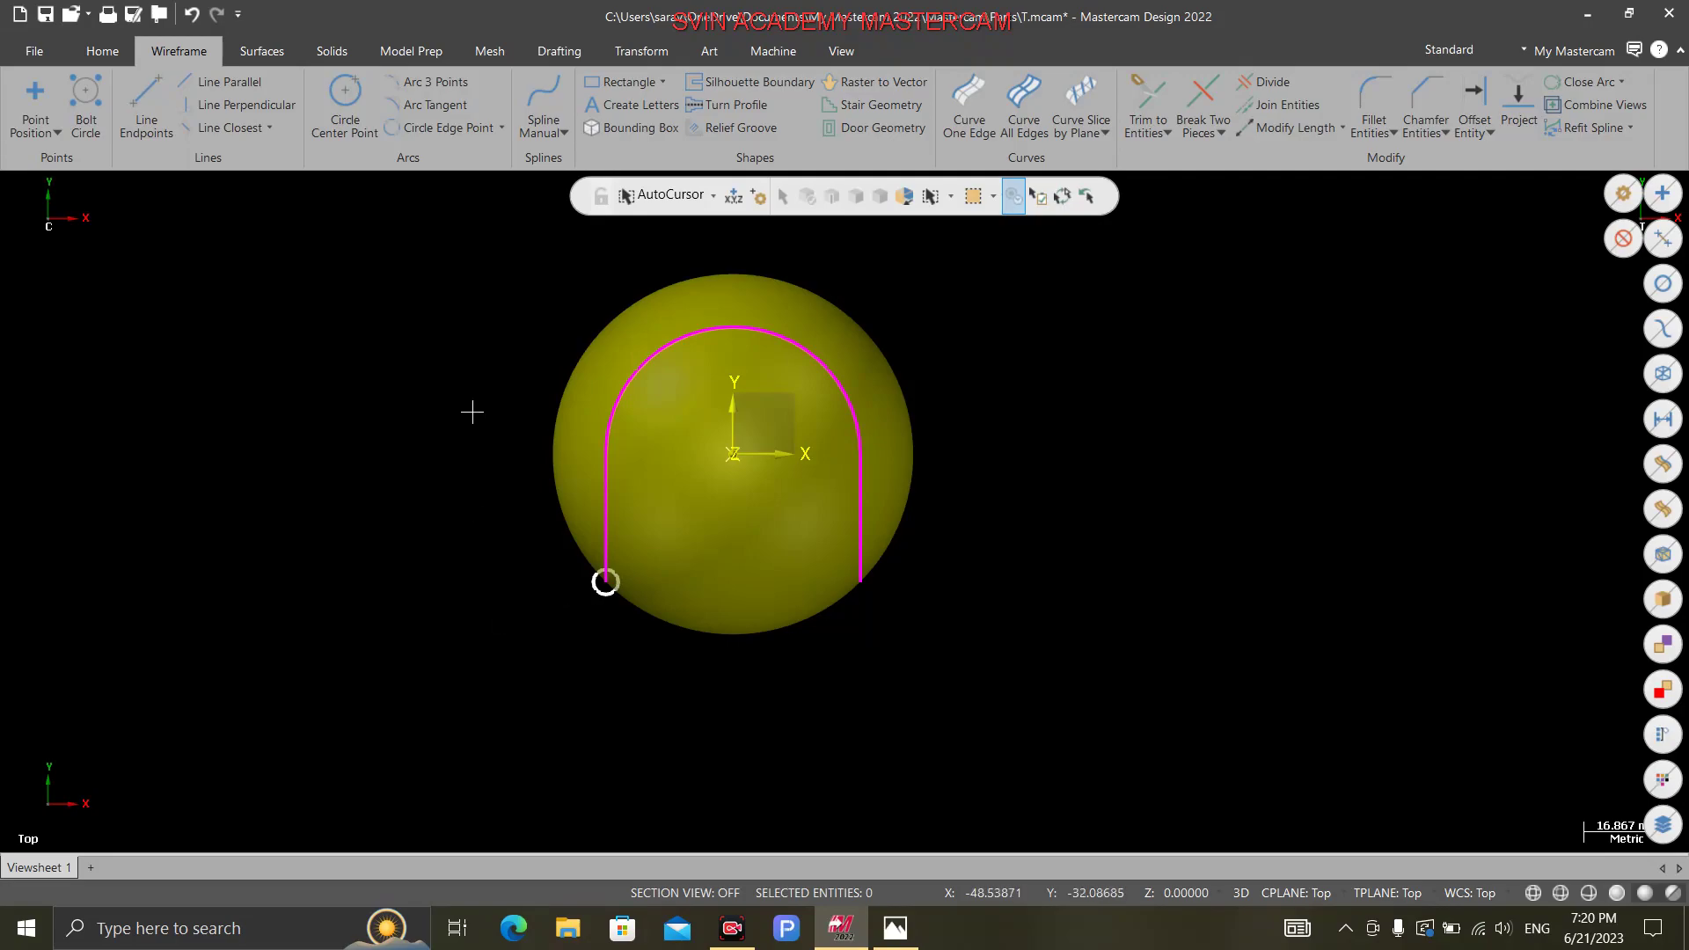
left_click(340, 56)
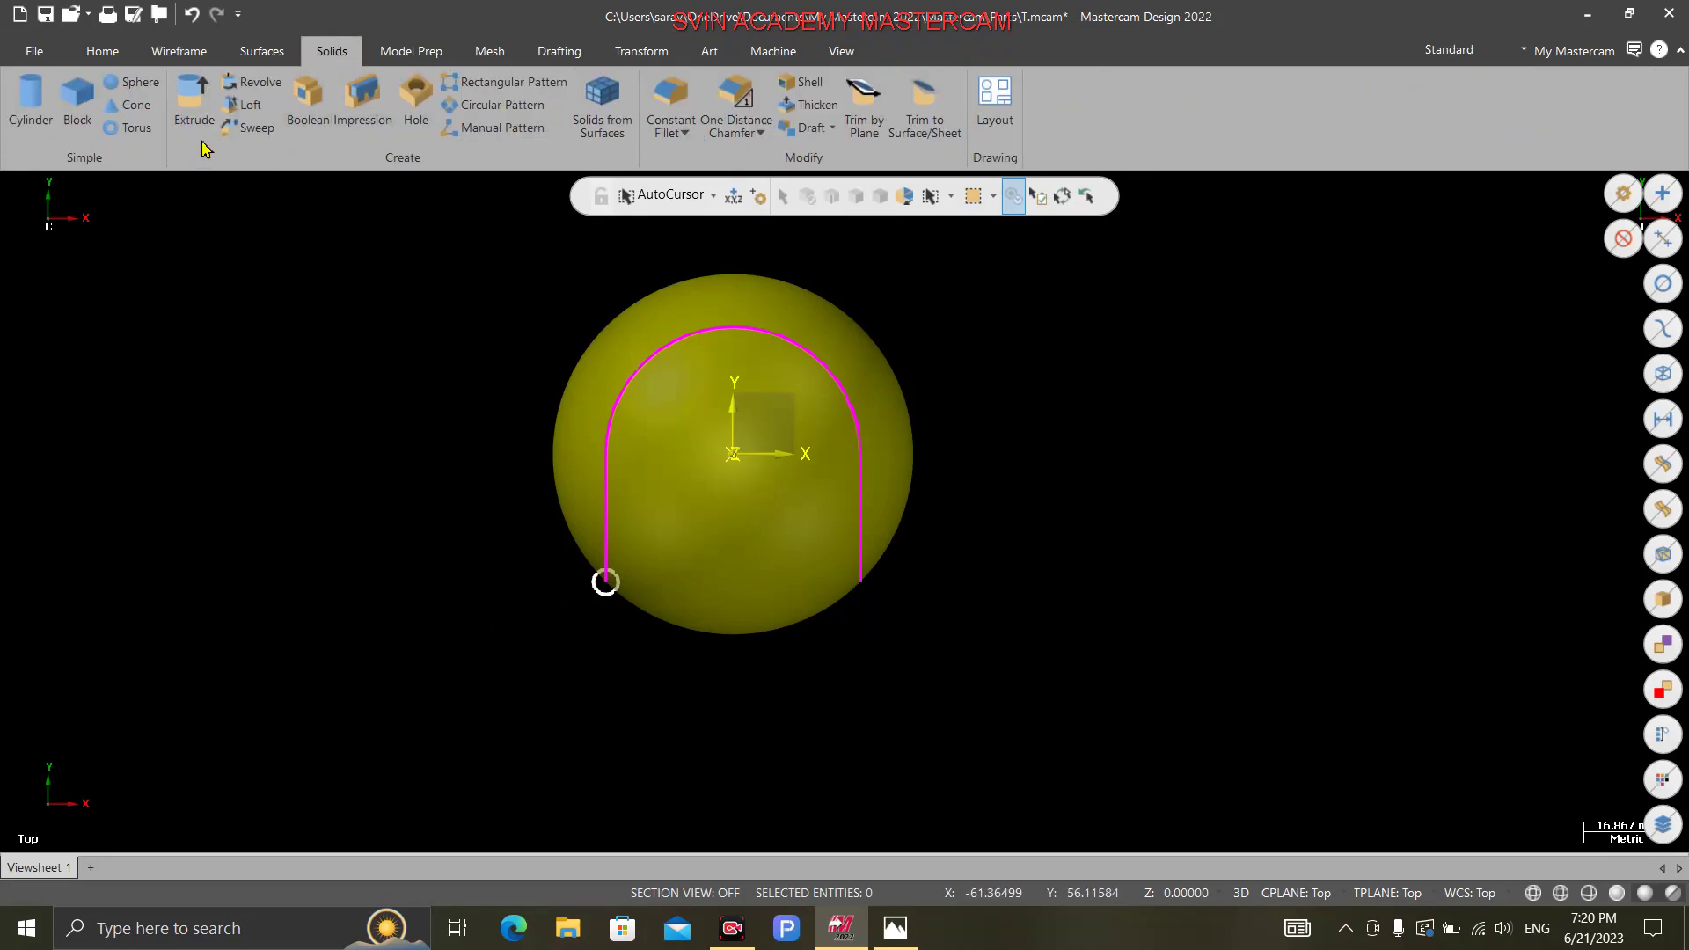
left_click(256, 128)
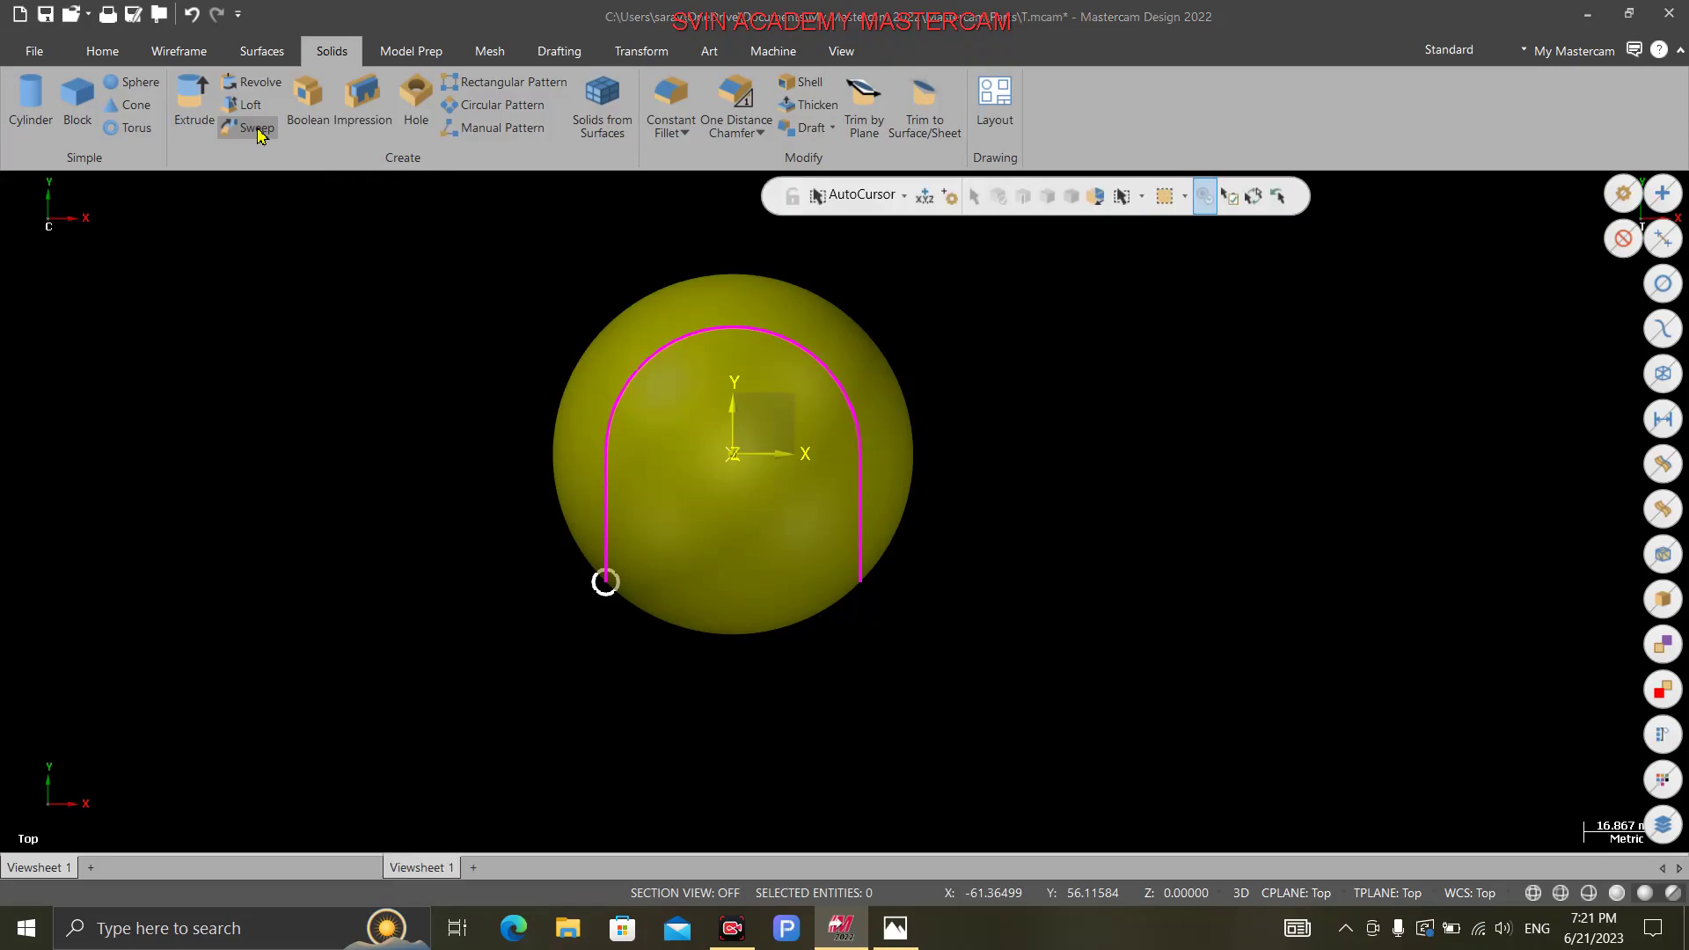
scroll(725, 560, "up", 3)
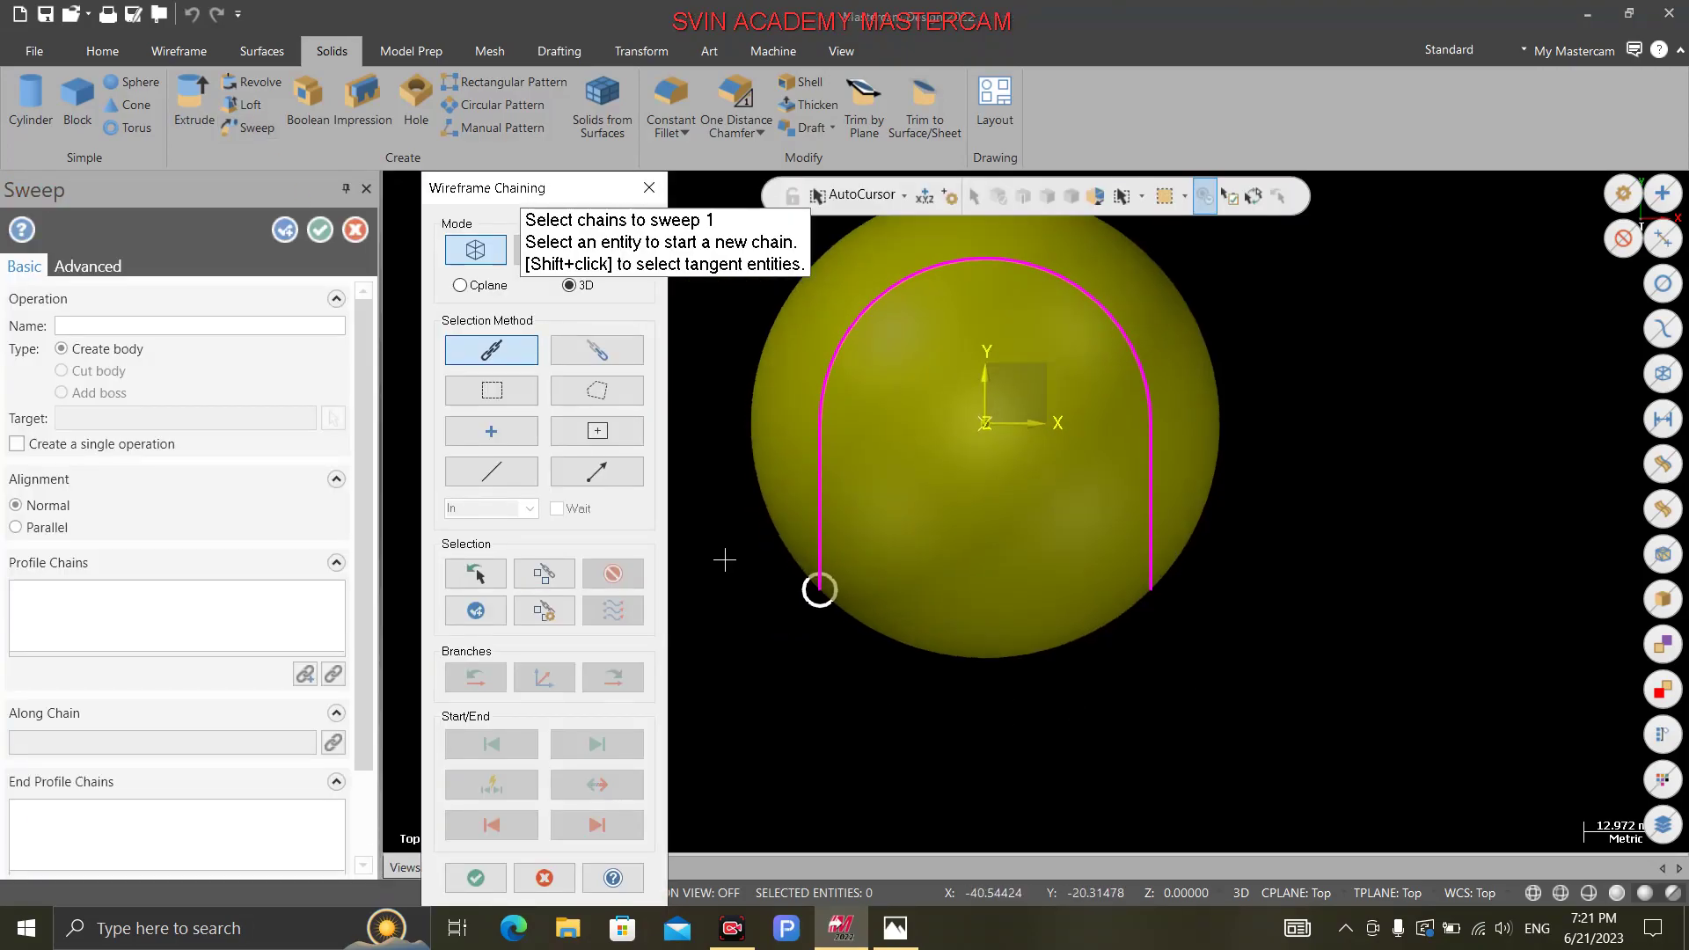
left_click(839, 628)
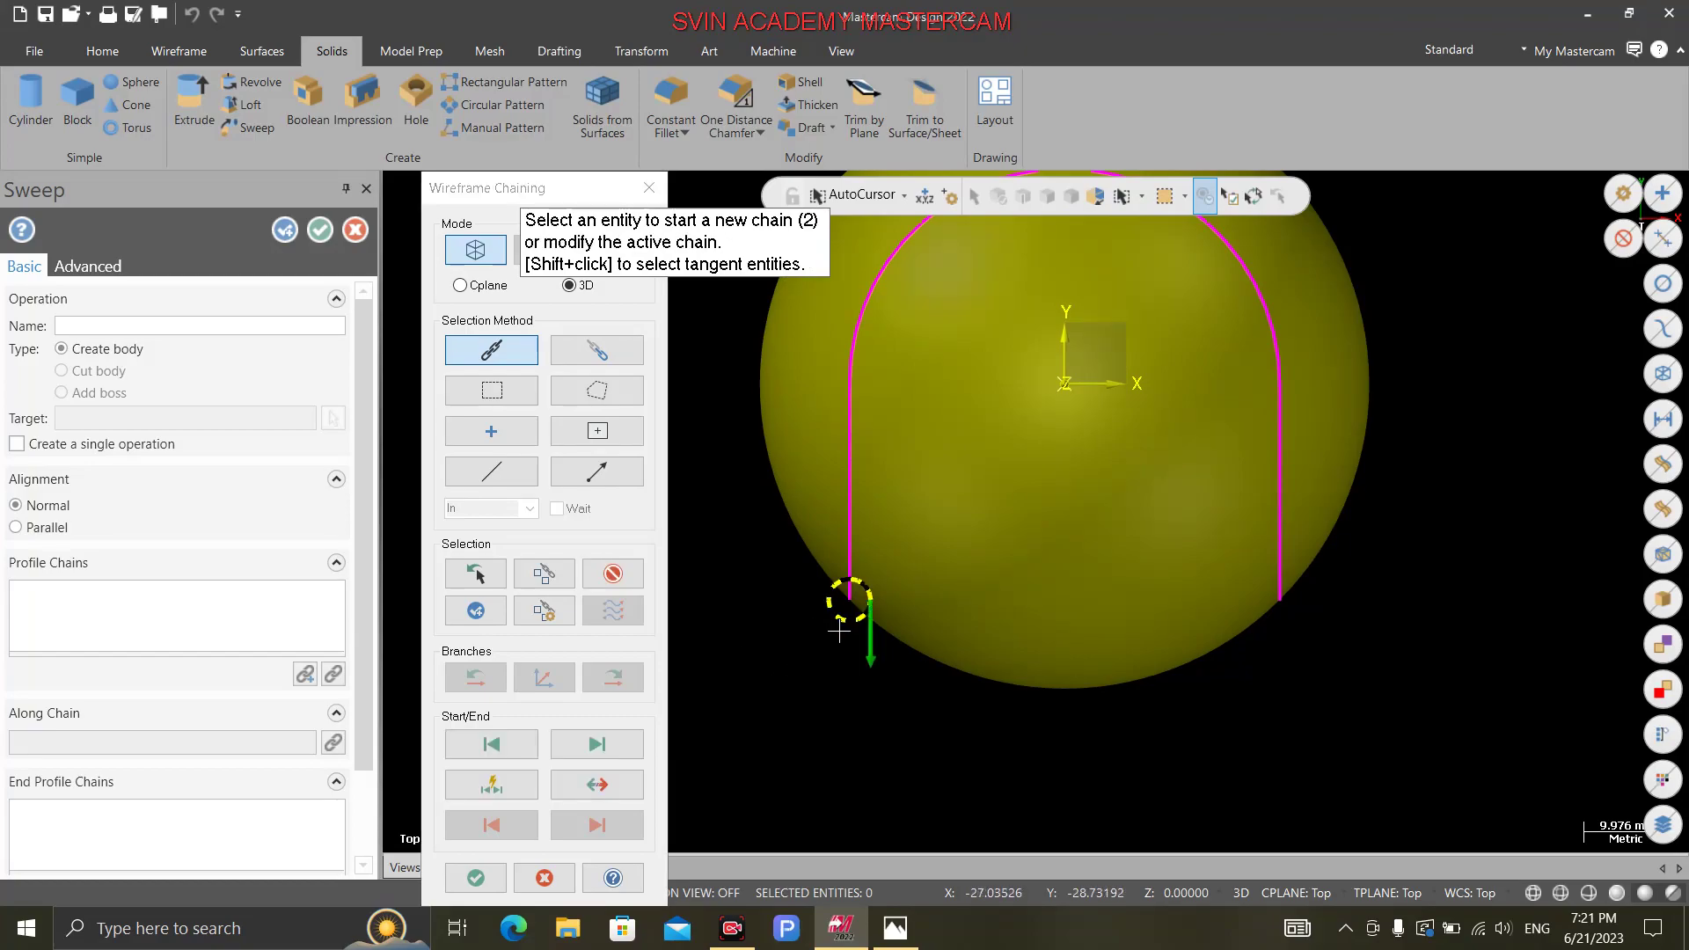
left_click(483, 880)
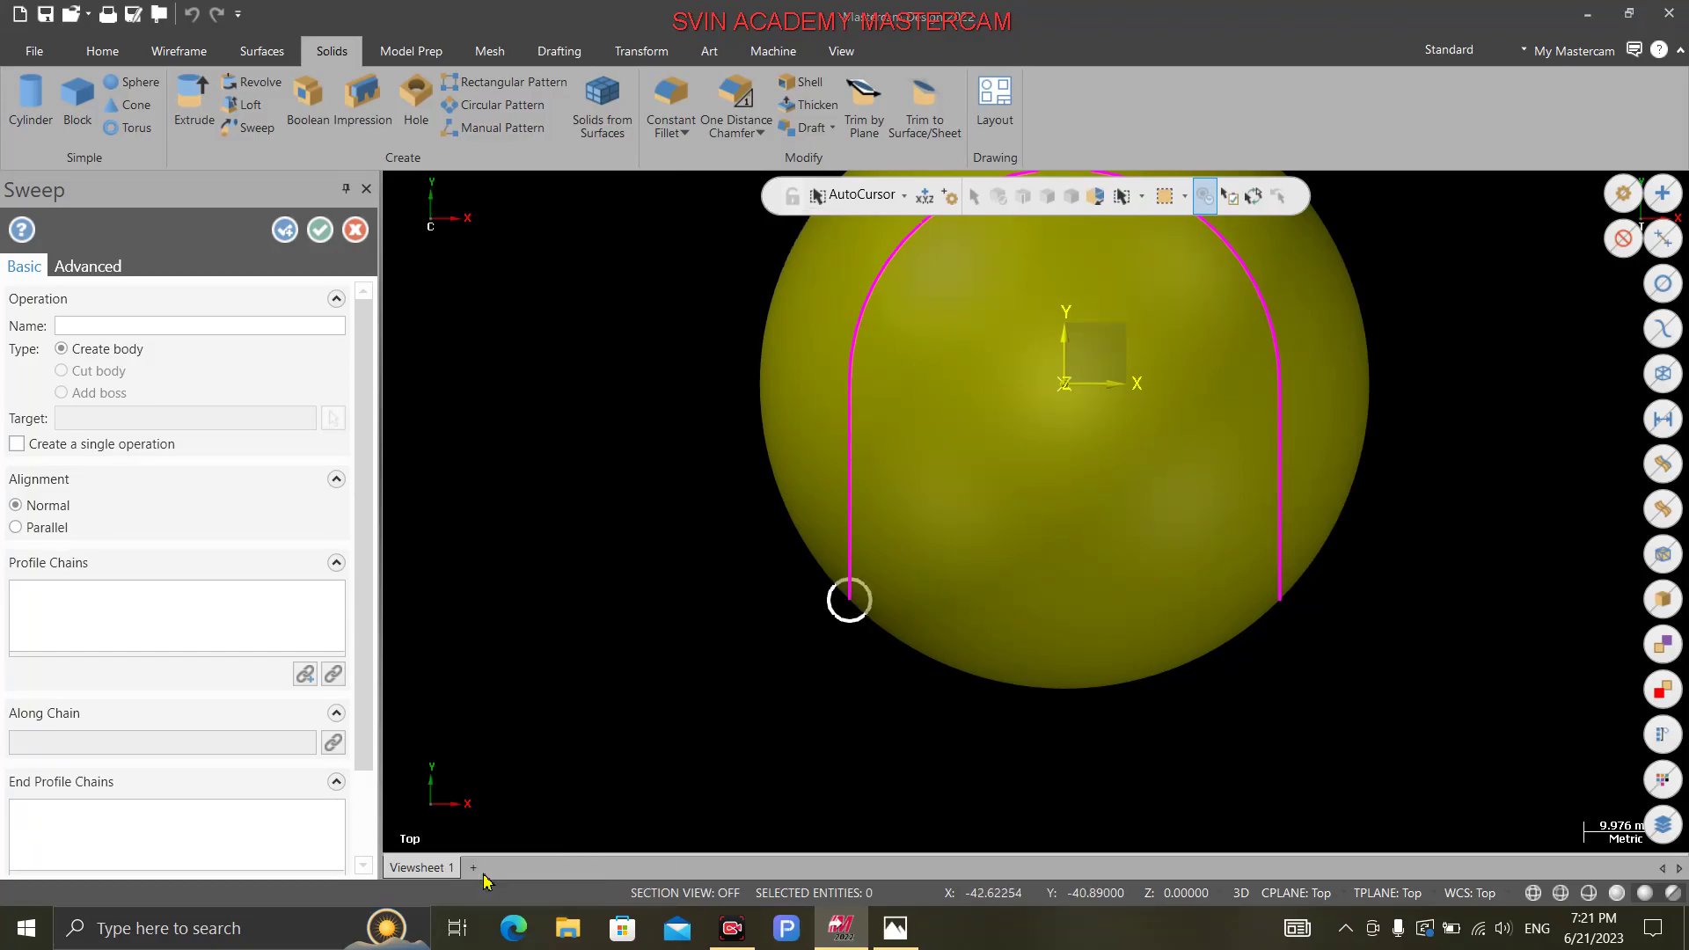
scroll(720, 744, "down", 1)
scroll(721, 743, "down", 1)
left_click(803, 496)
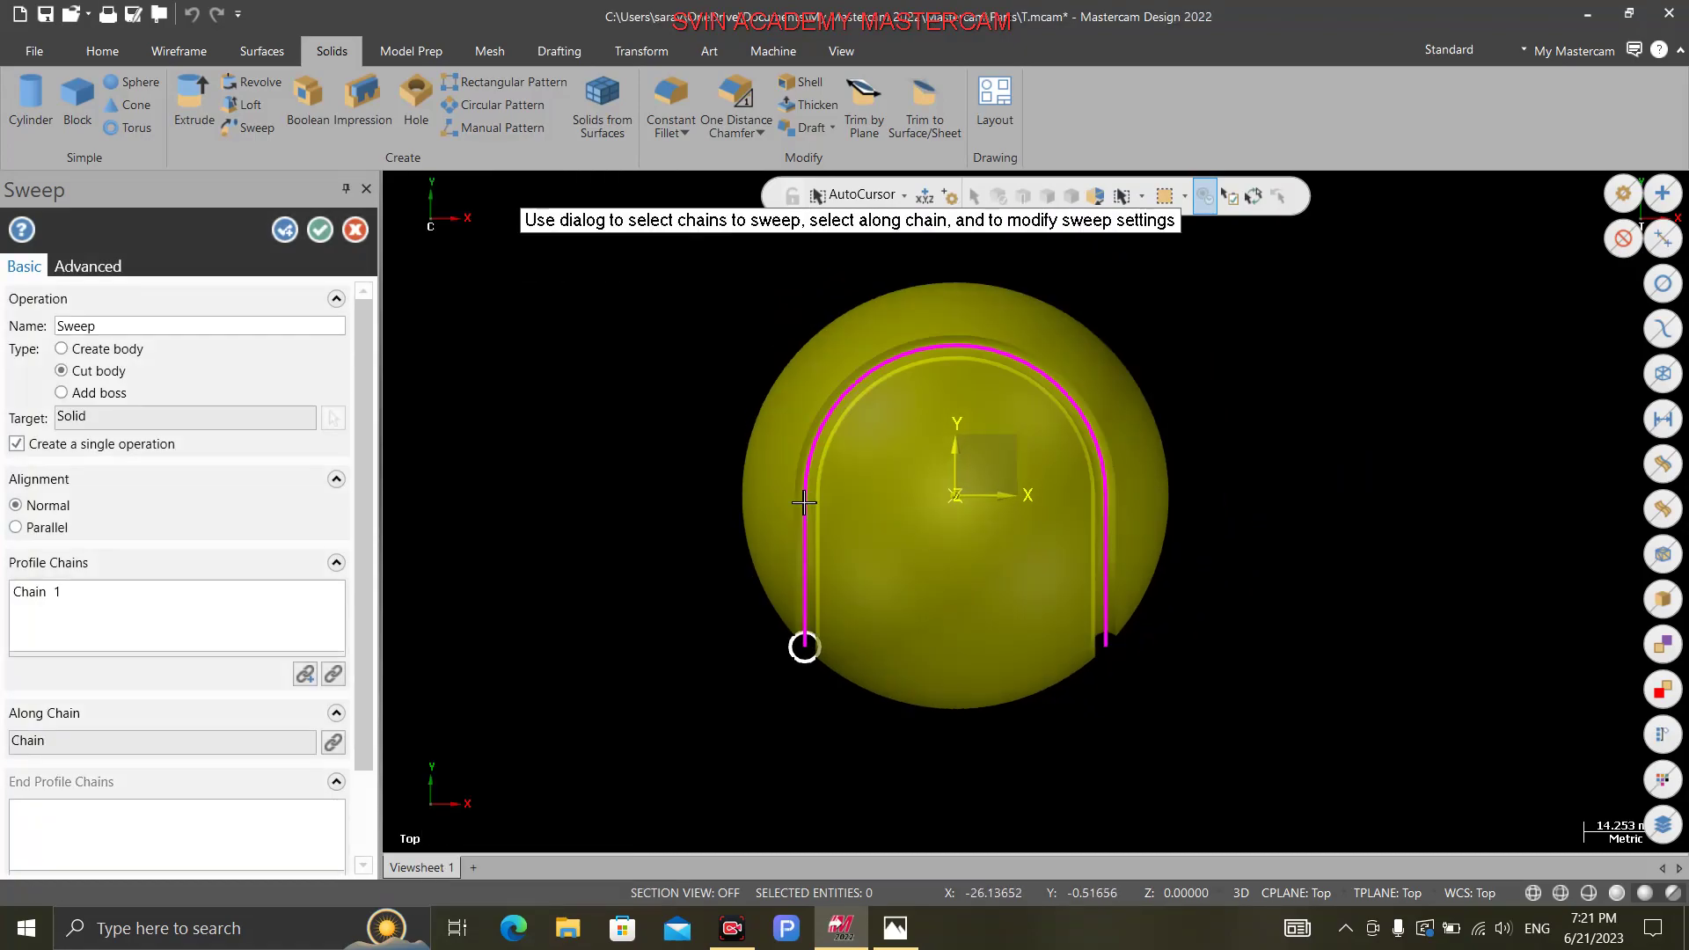
left_click(111, 372)
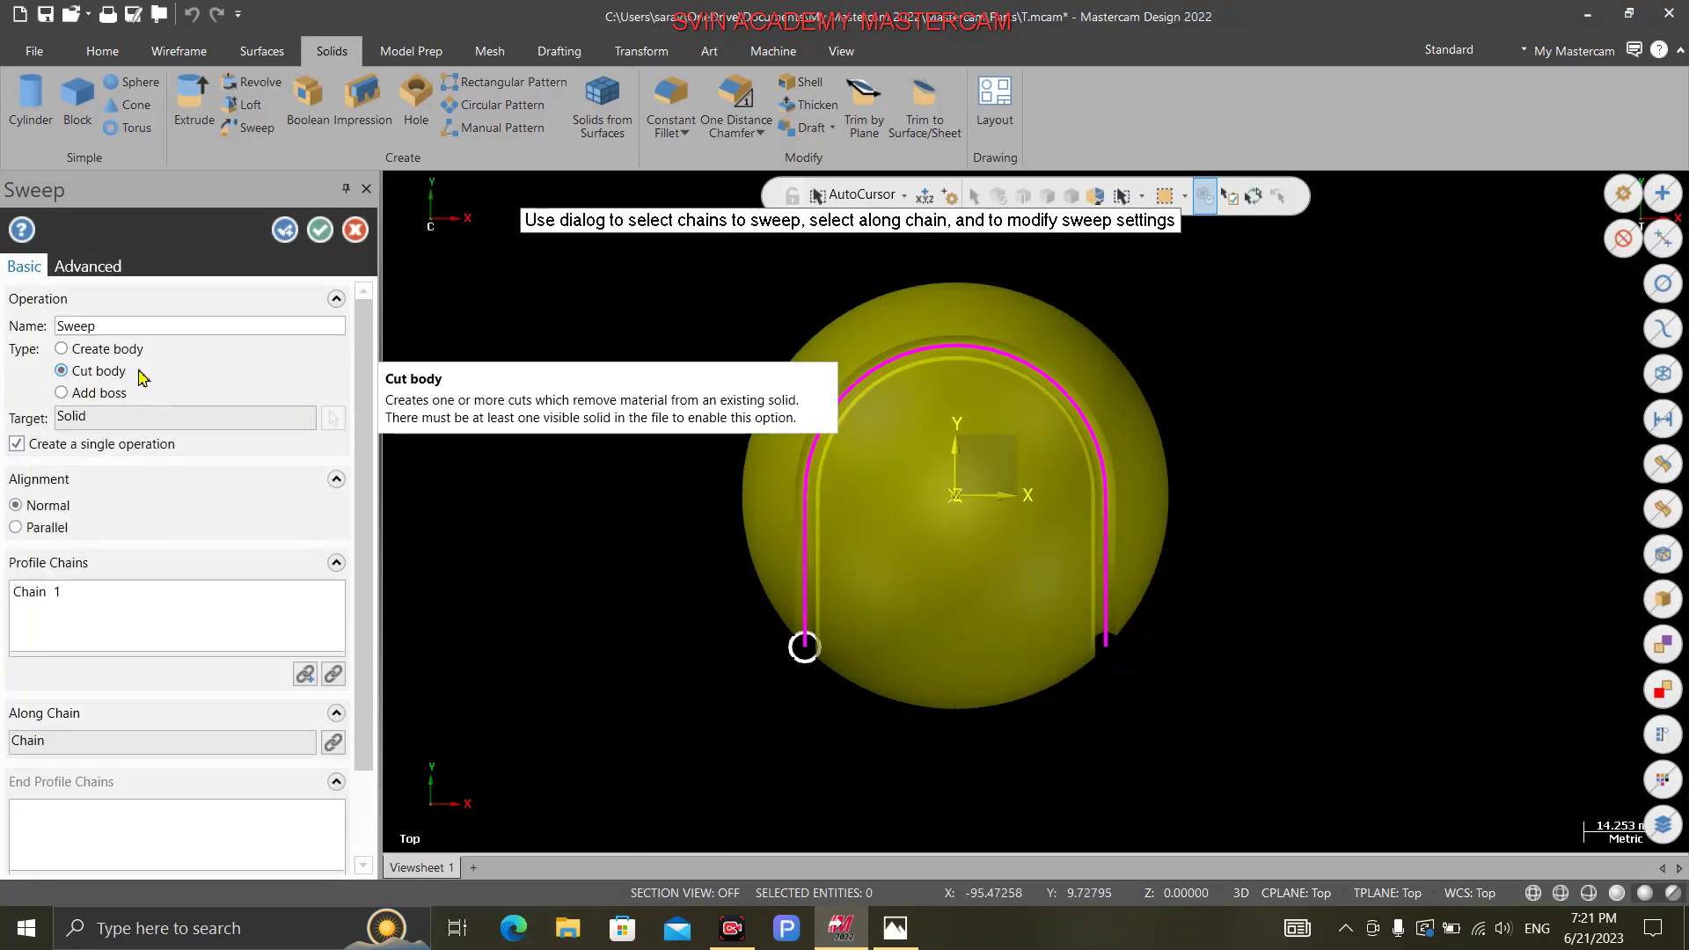
left_click(319, 230)
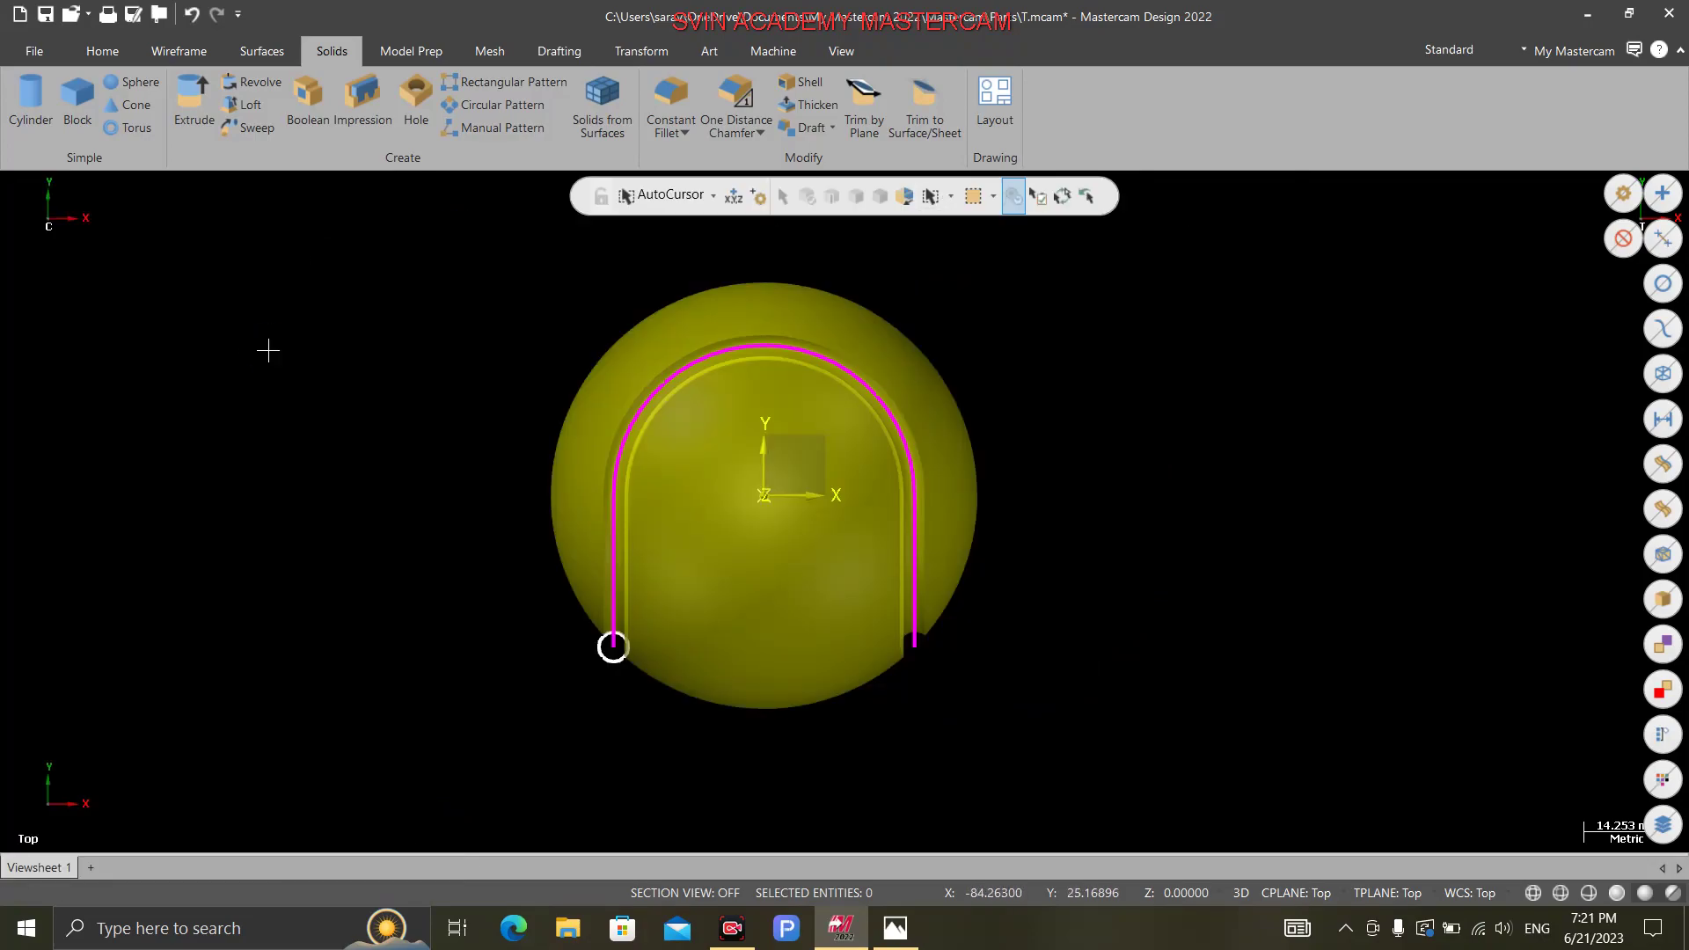
Step: Set the Isometric view and hide everything except the grooved ball solid
right_click(267, 347)
left_click(332, 545)
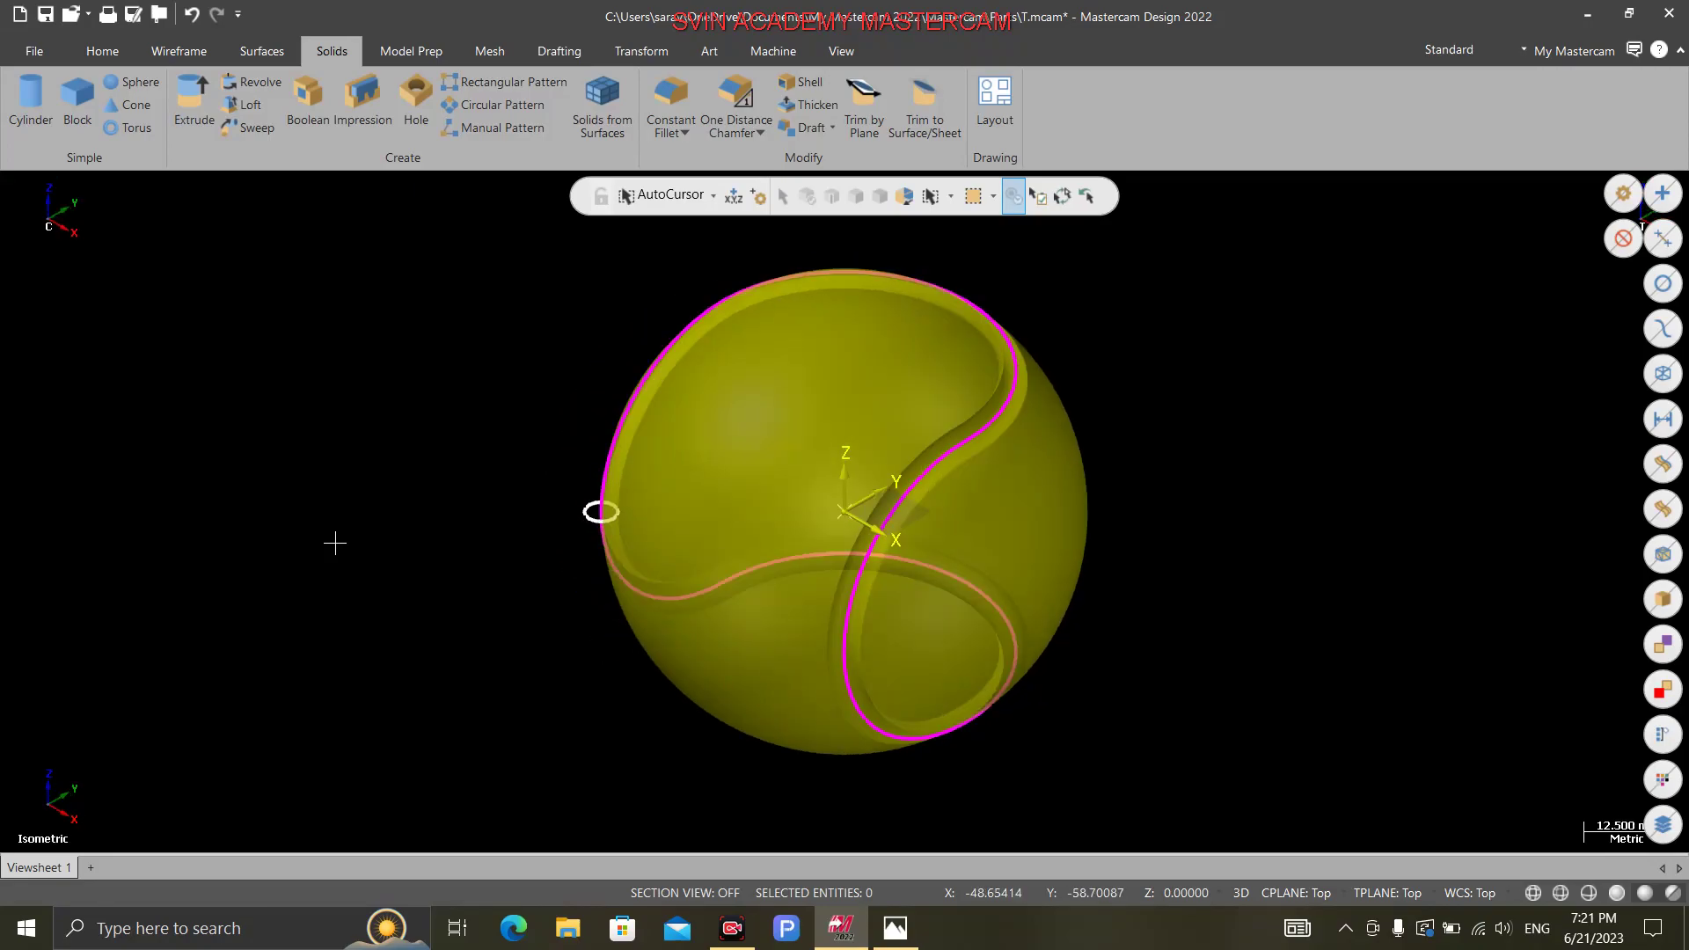
left_click(102, 51)
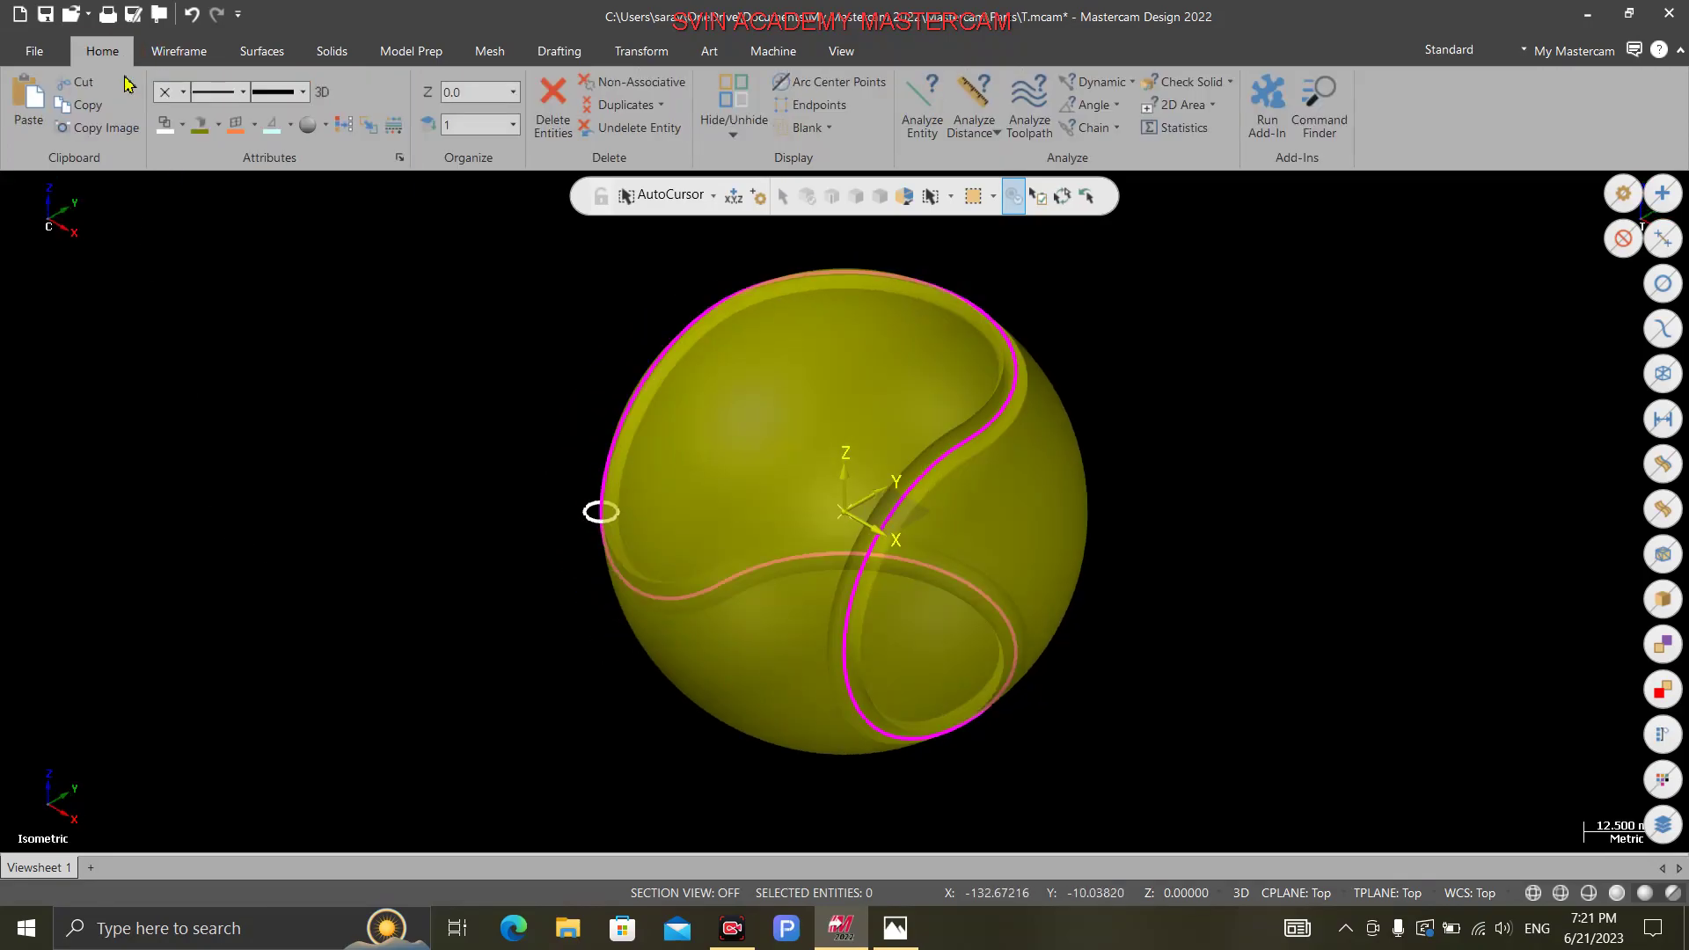
left_click(737, 96)
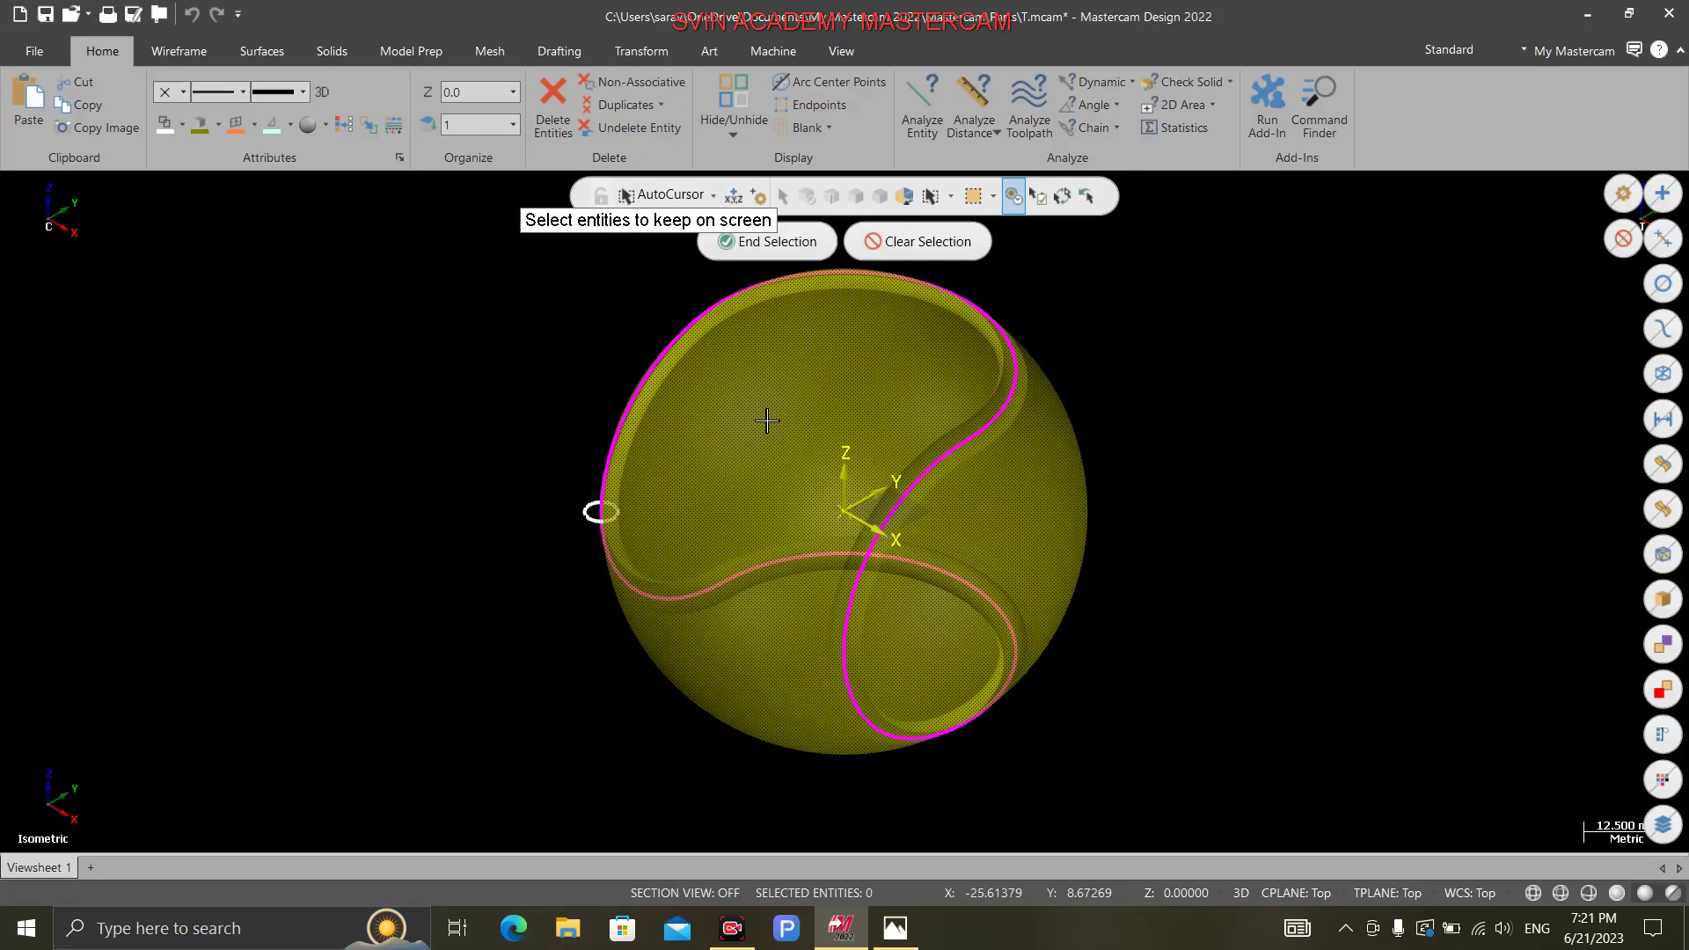
left_click(768, 414)
left_click(774, 241)
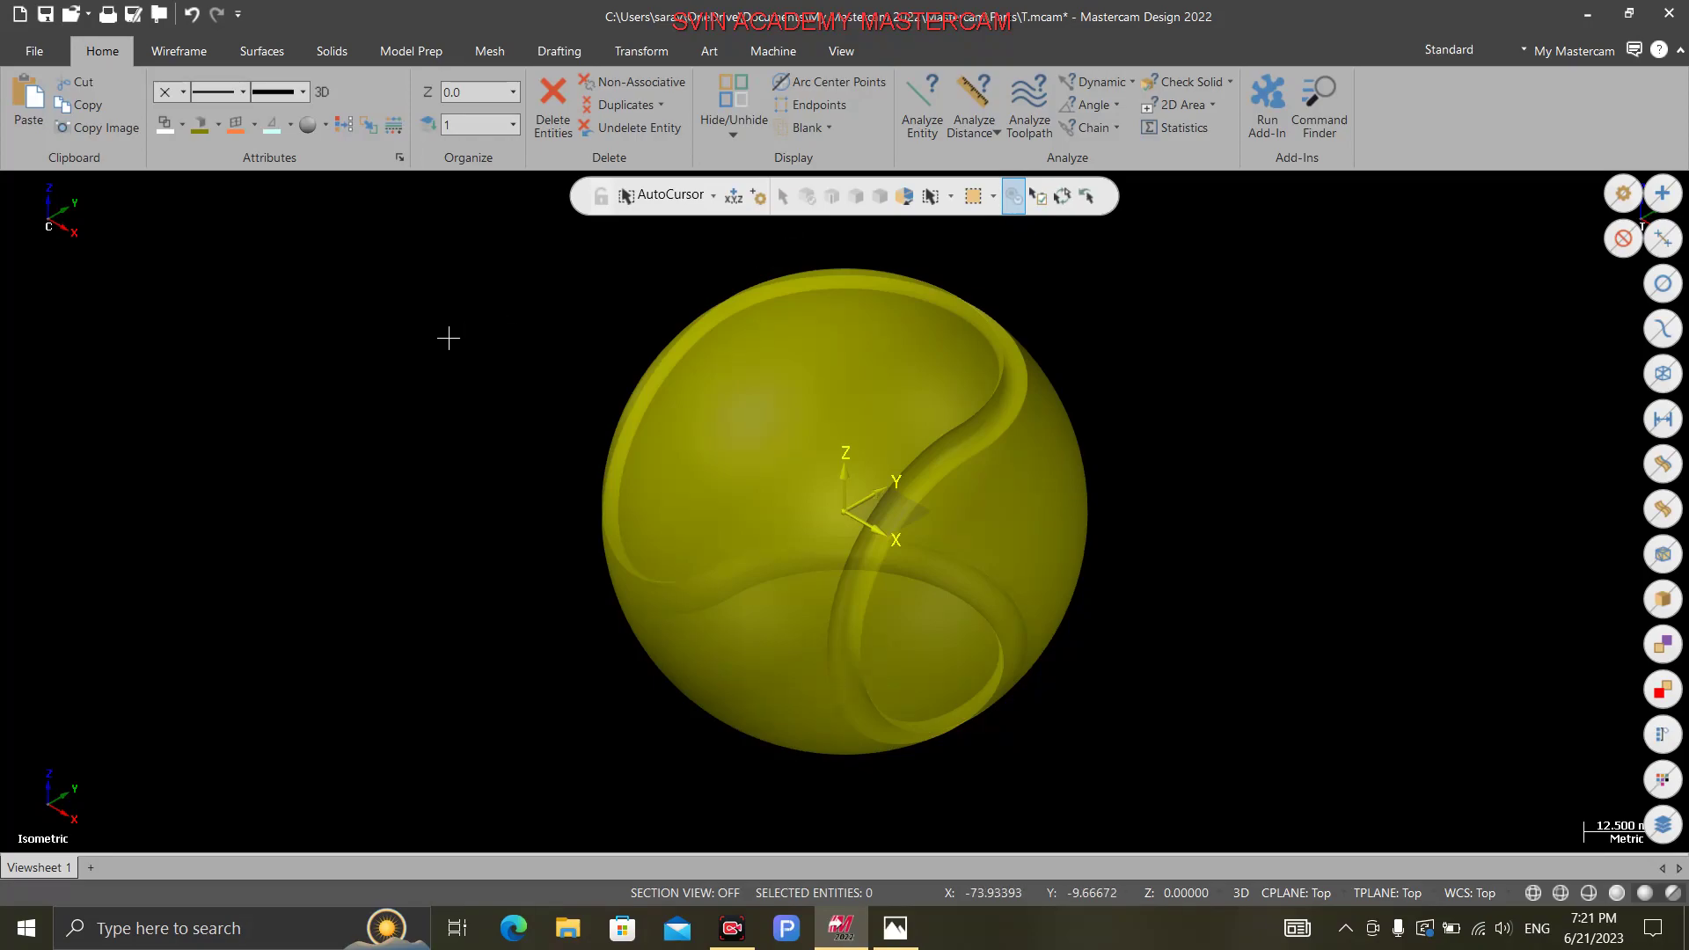
Step: Turn off the solid's translucency, inspect the groove by rotating the ball, and restore the Isometric view
key("ctrl+t")
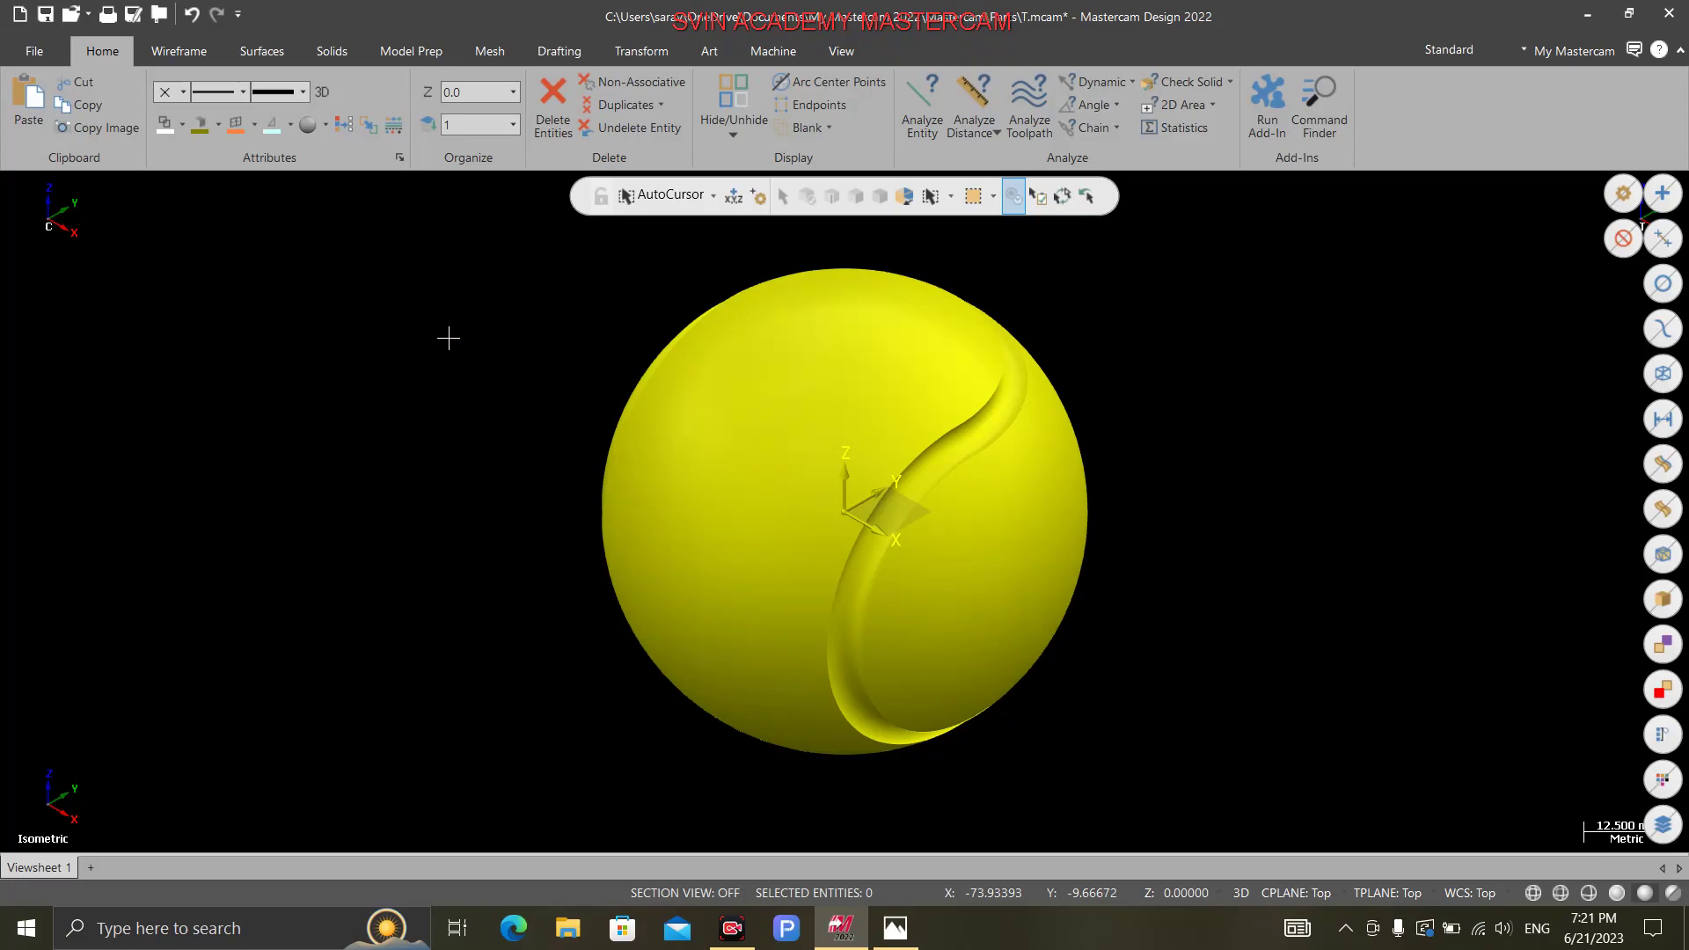
mouse_move(399, 413)
middle_mouse_down()
mouse_move(332, 483)
mouse_move(174, 472)
mouse_move(184, 366)
mouse_move(412, 326)
mouse_move(524, 501)
mouse_move(716, 648)
mouse_move(766, 664)
mouse_move(373, 403)
middle_mouse_up()
right_click(373, 403)
left_click(459, 593)
Step: Change the colour of the whole grooved ball solid to bright green
left_click(332, 51)
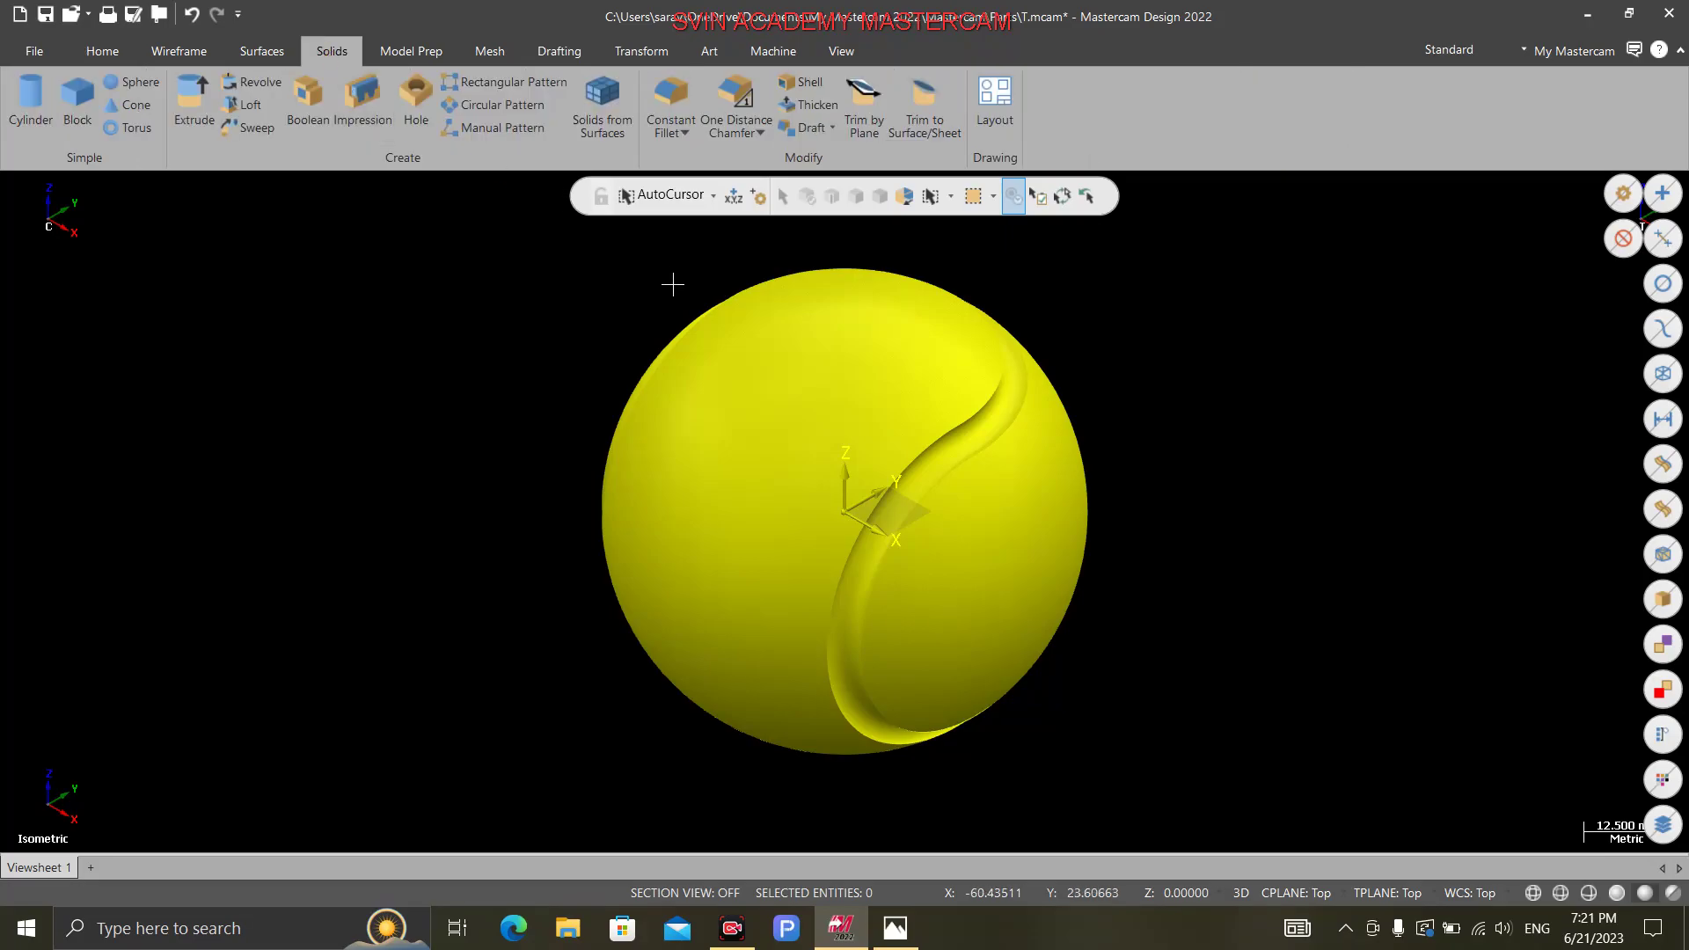
left_click(725, 404)
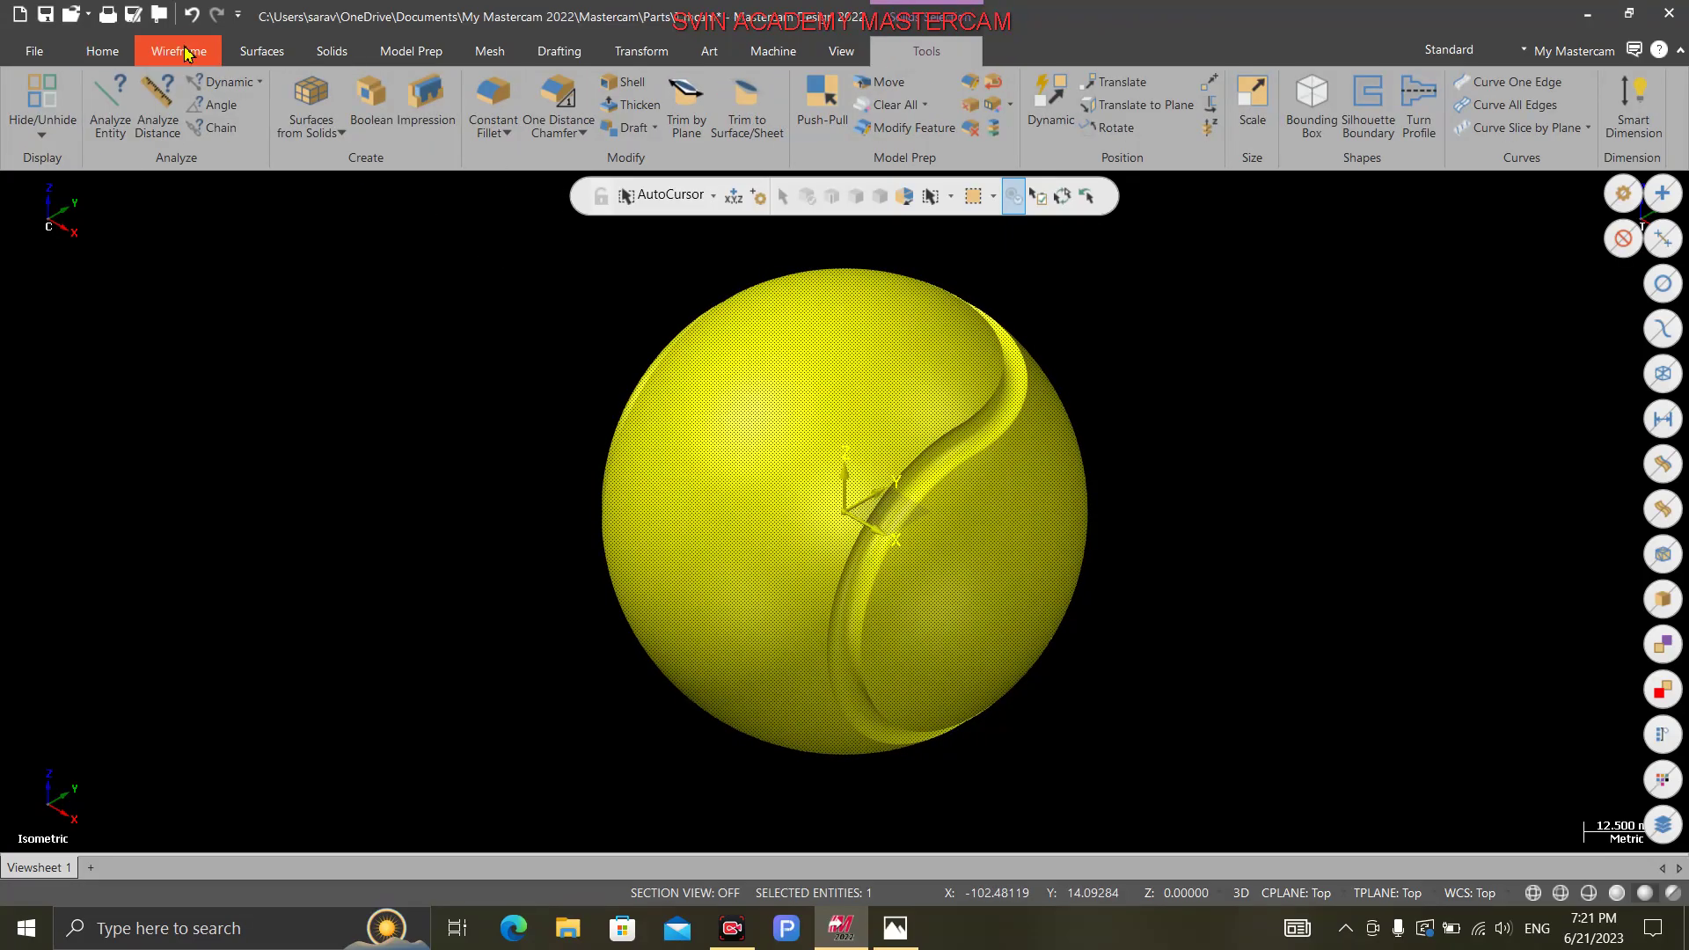
left_click(185, 55)
left_click(108, 56)
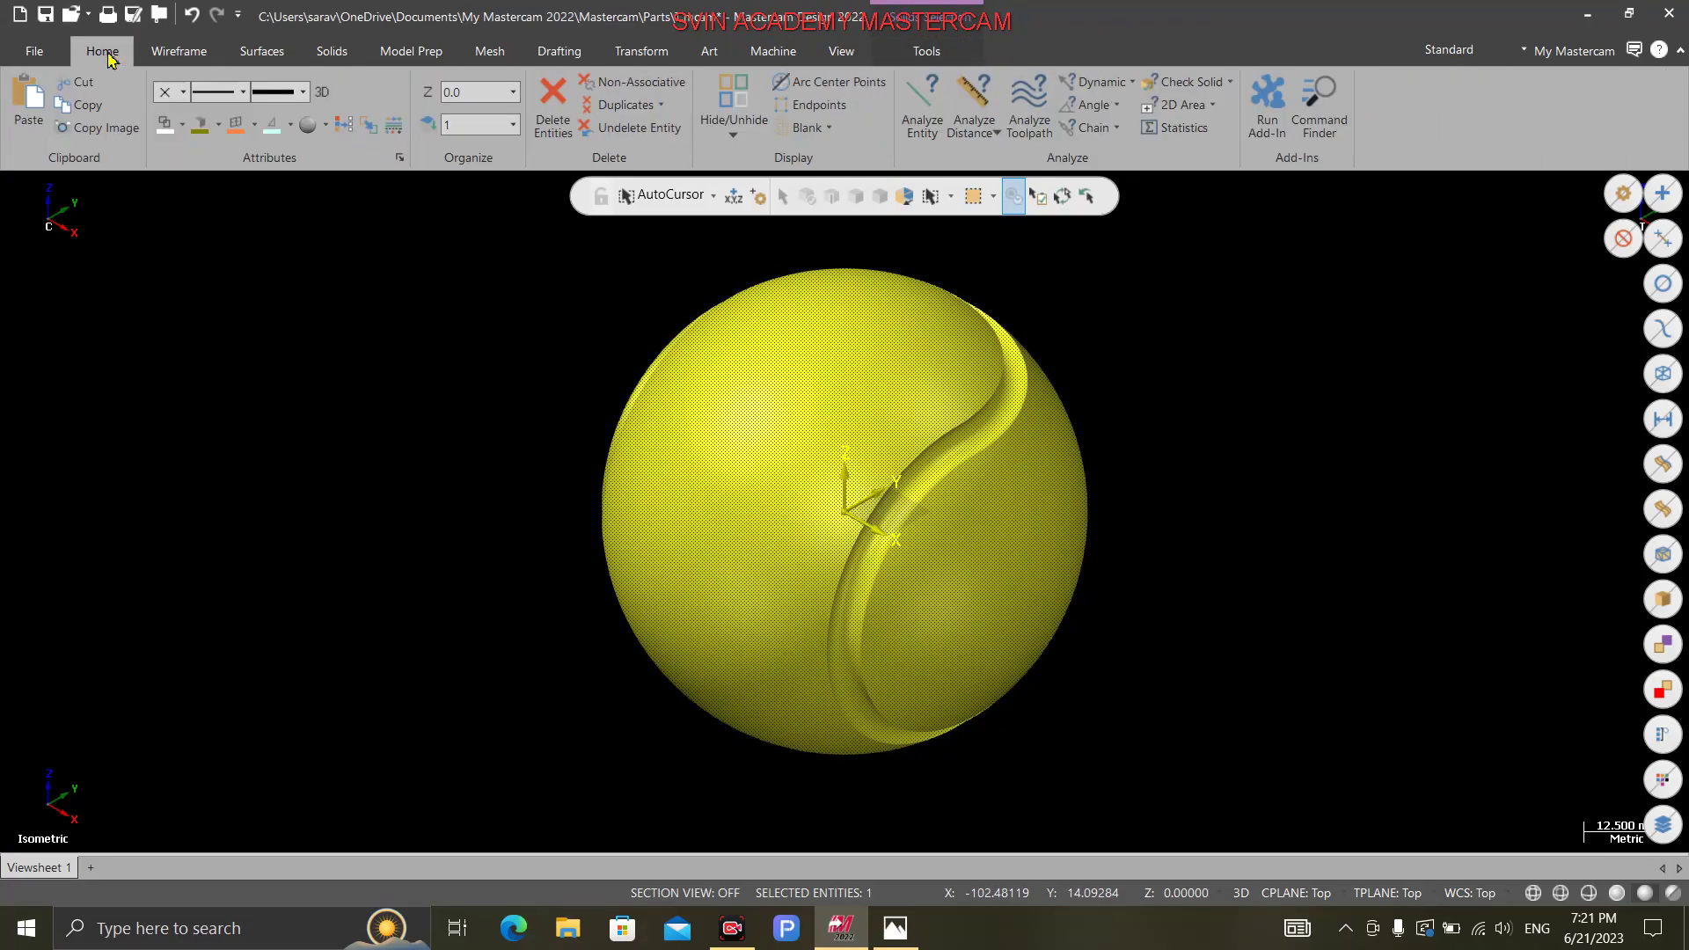
left_click(217, 124)
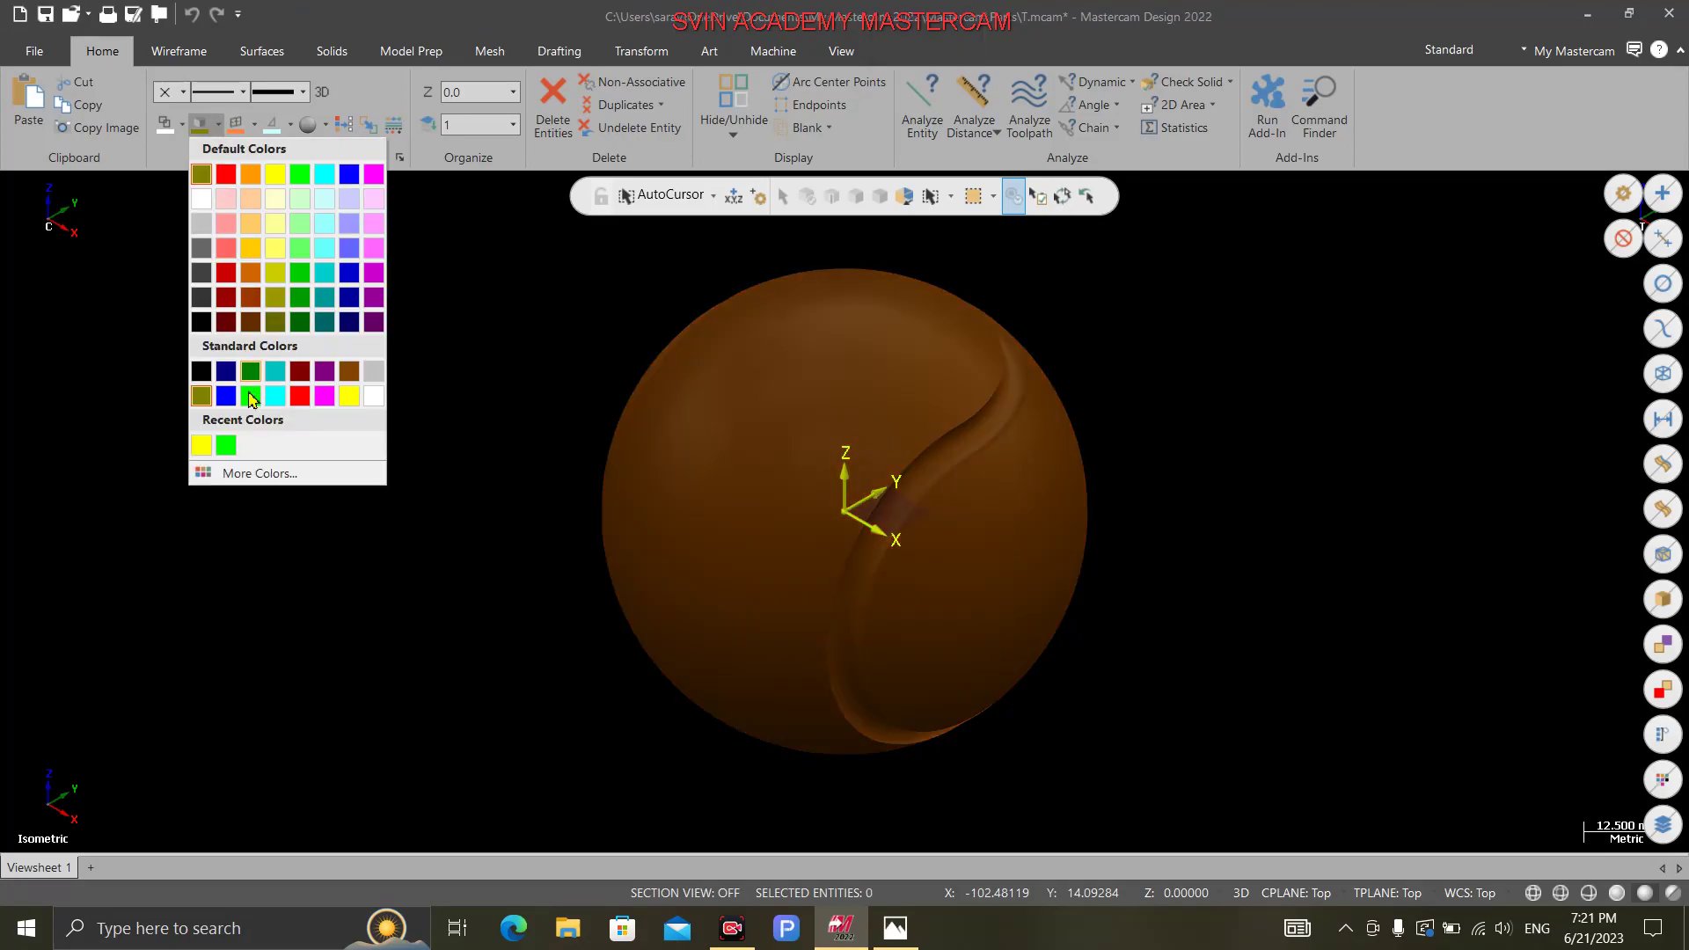
left_click(250, 397)
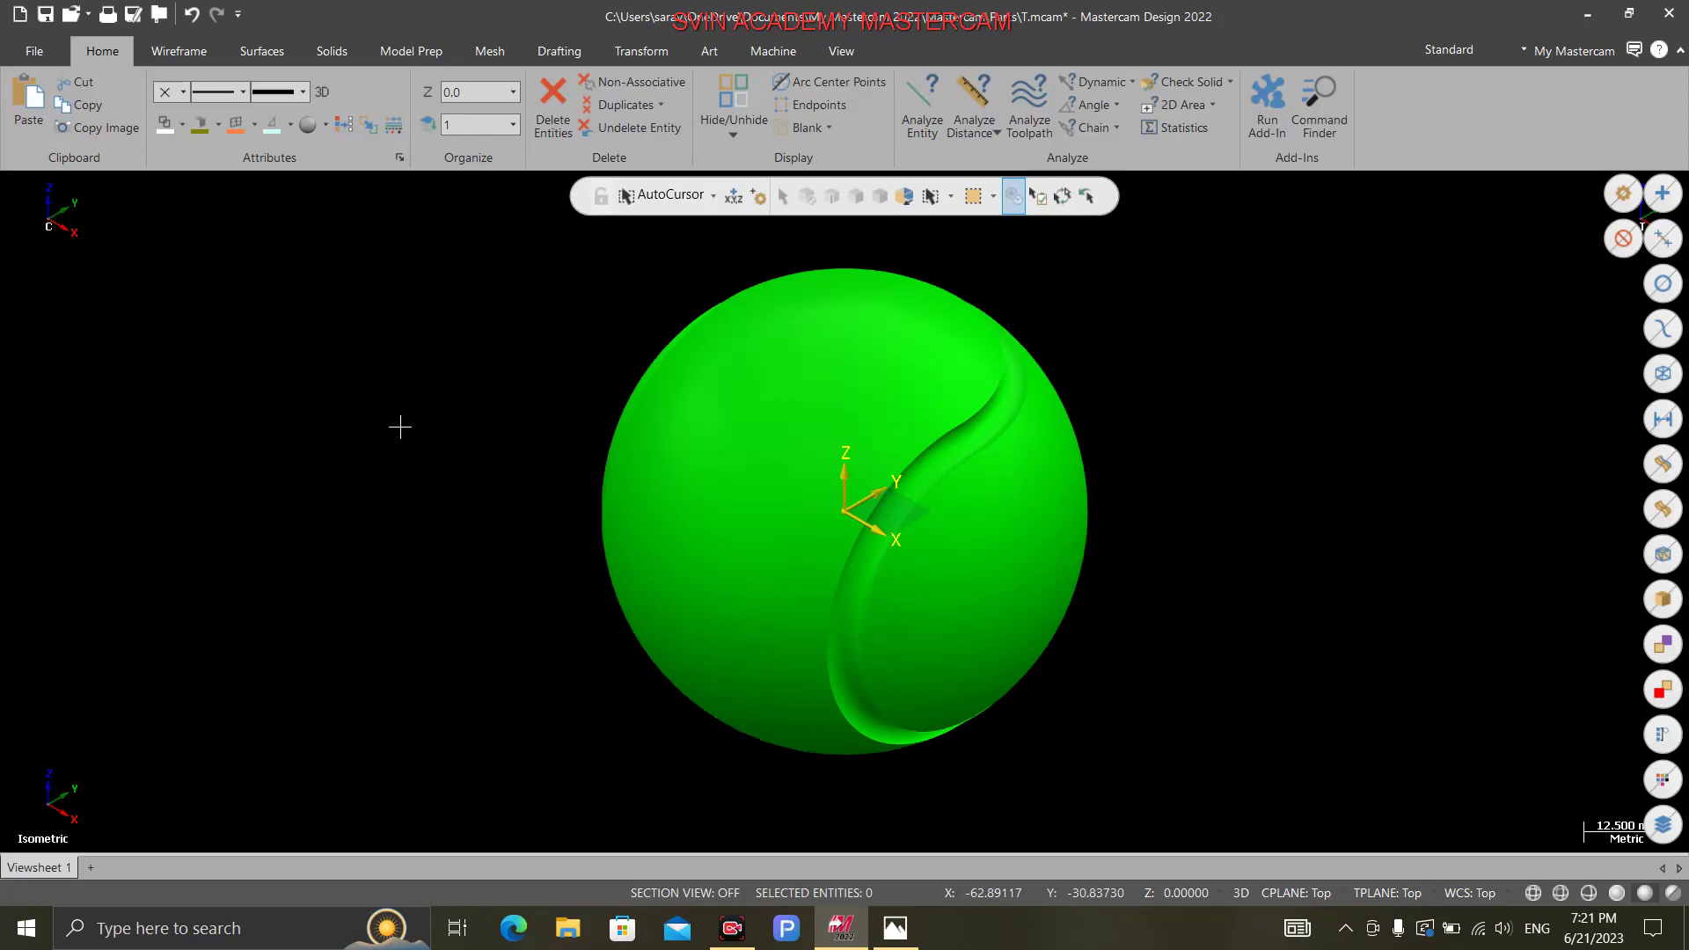
Step: Change the face colour of all the groove's faces around the ball to white
left_click(400, 58)
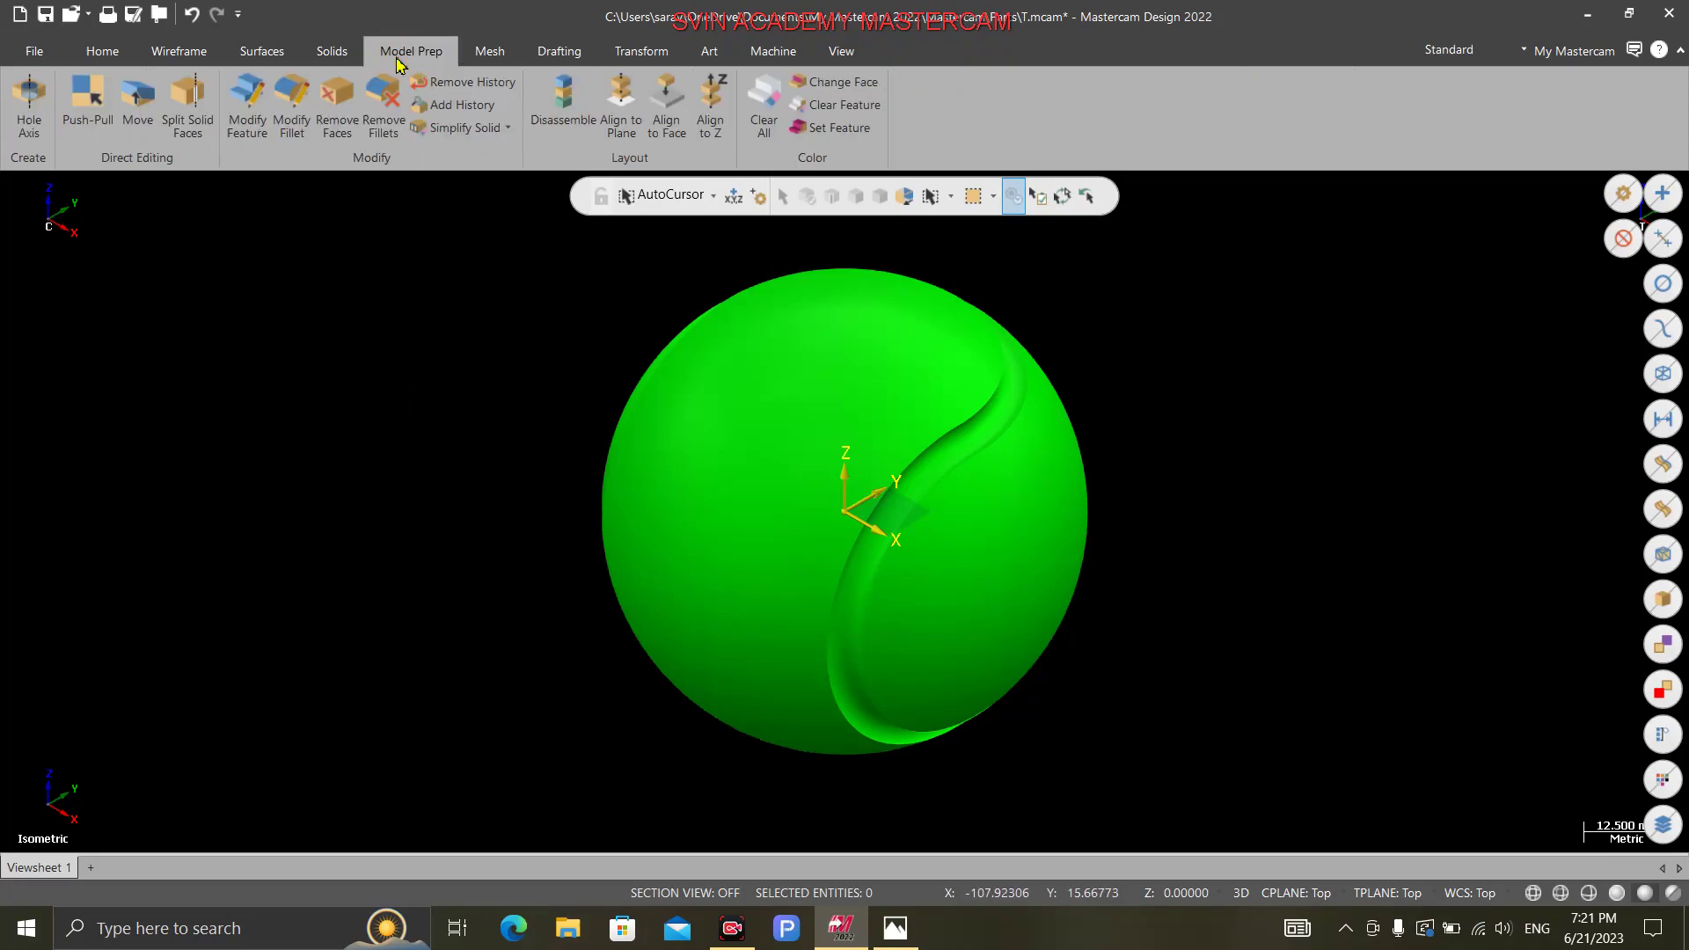
left_click(843, 88)
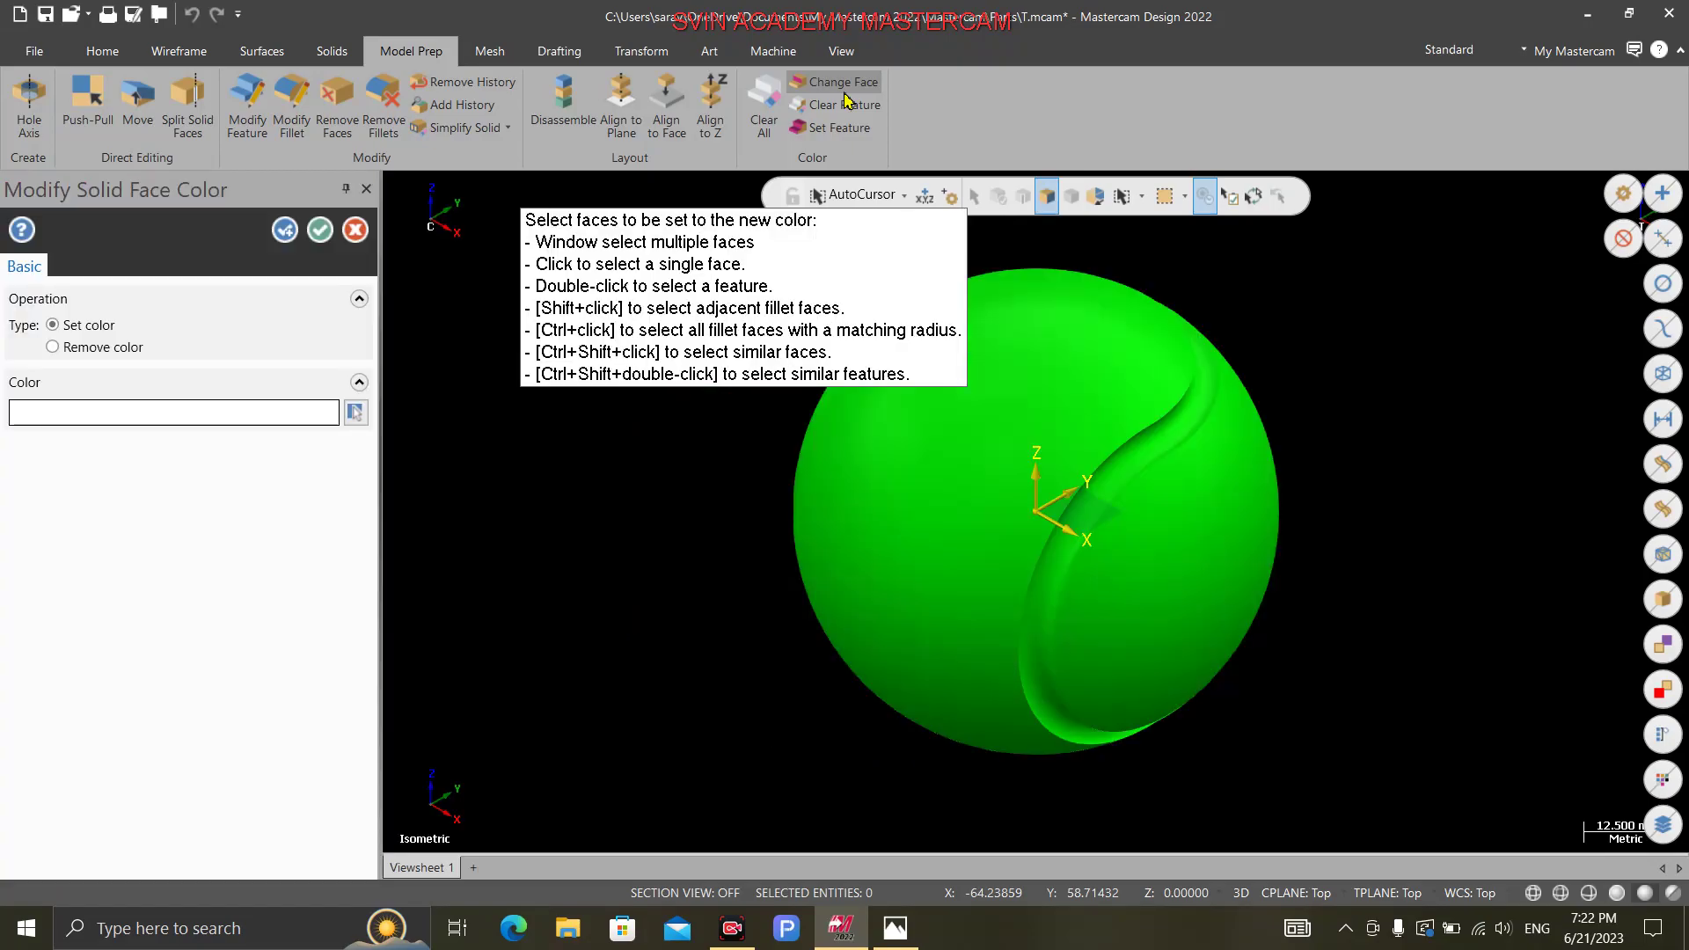
left_click(1207, 419)
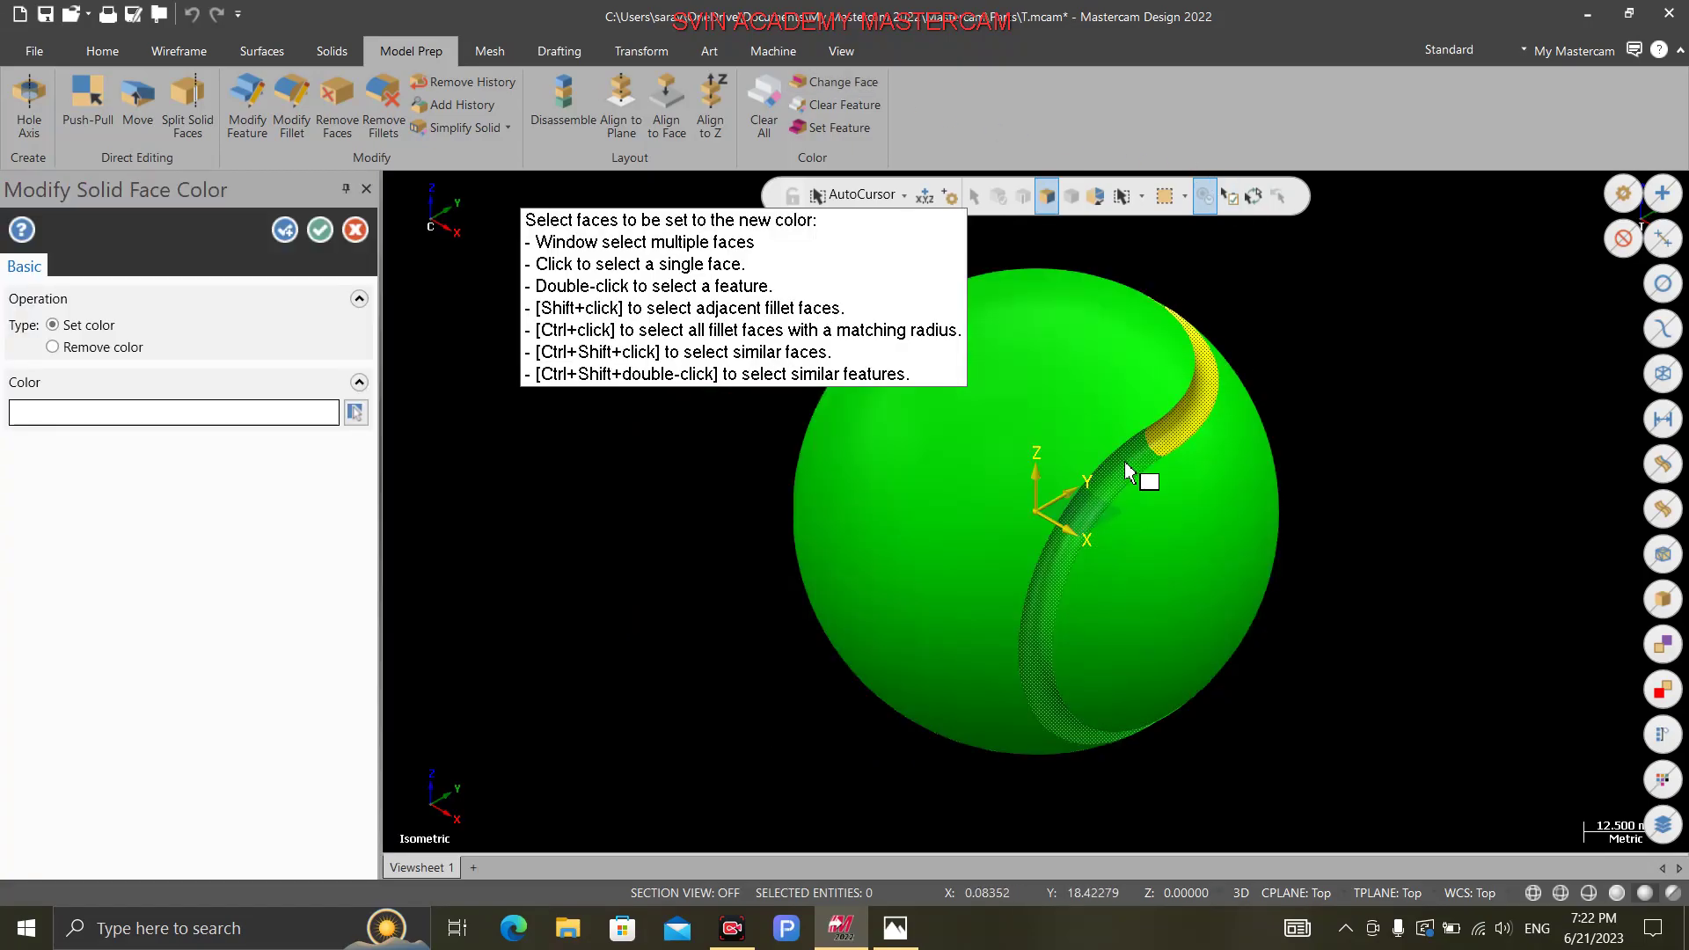
left_click(1127, 472)
middle_click_drag(1389, 506, 1373, 606)
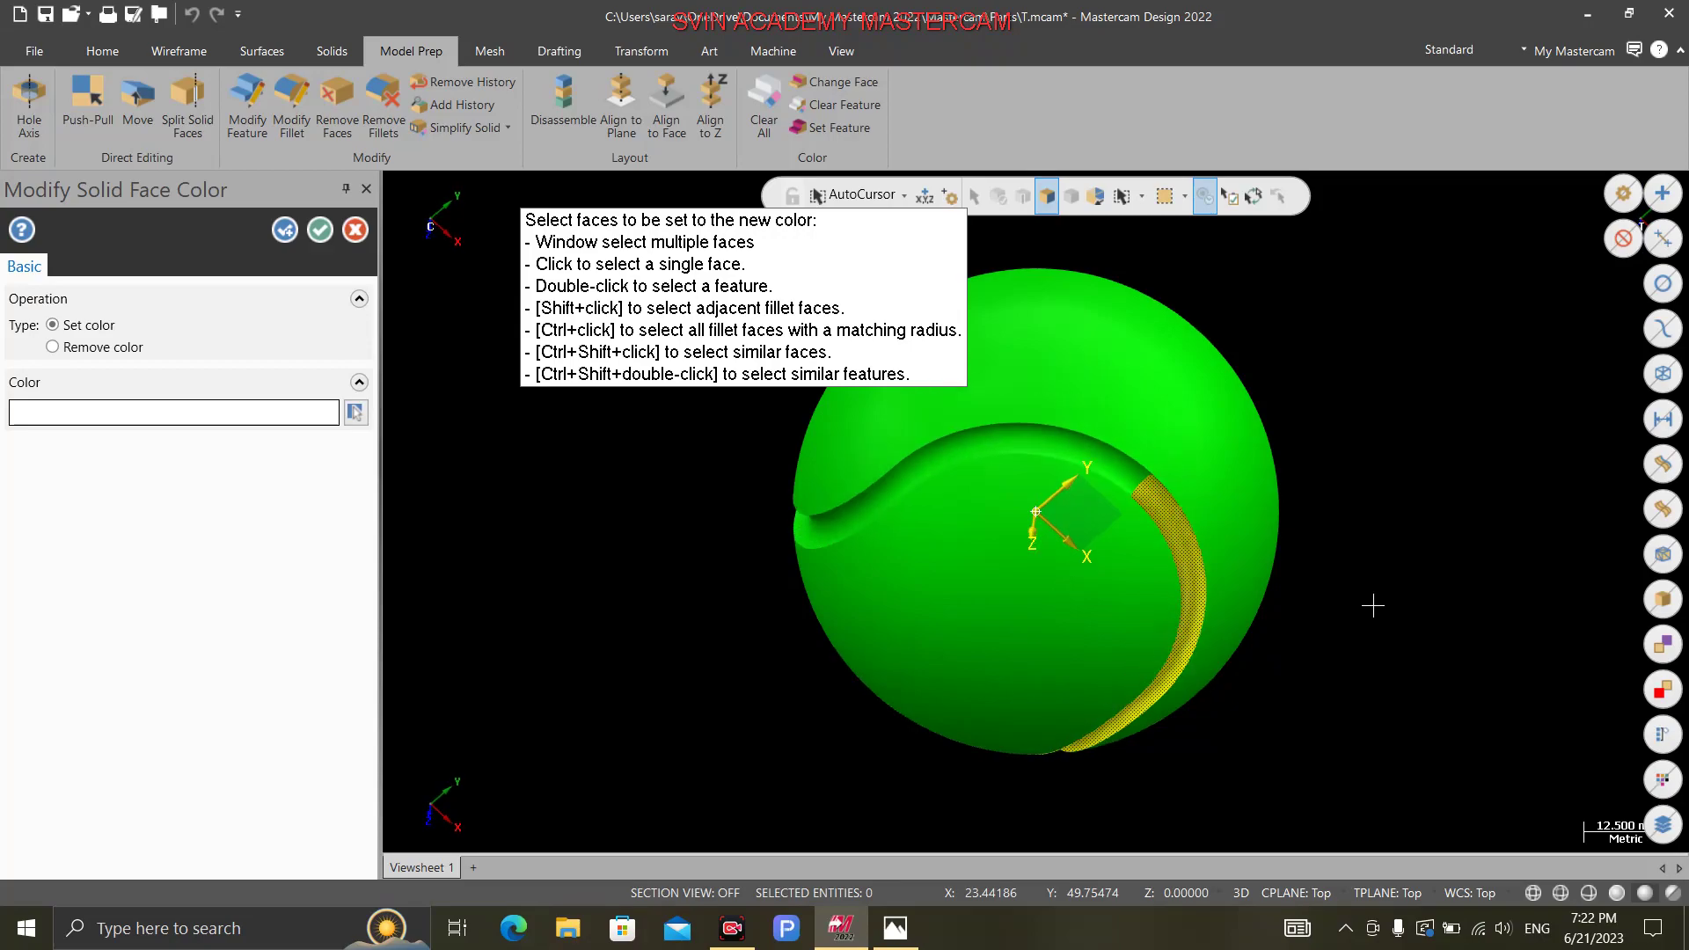
left_click(1105, 483)
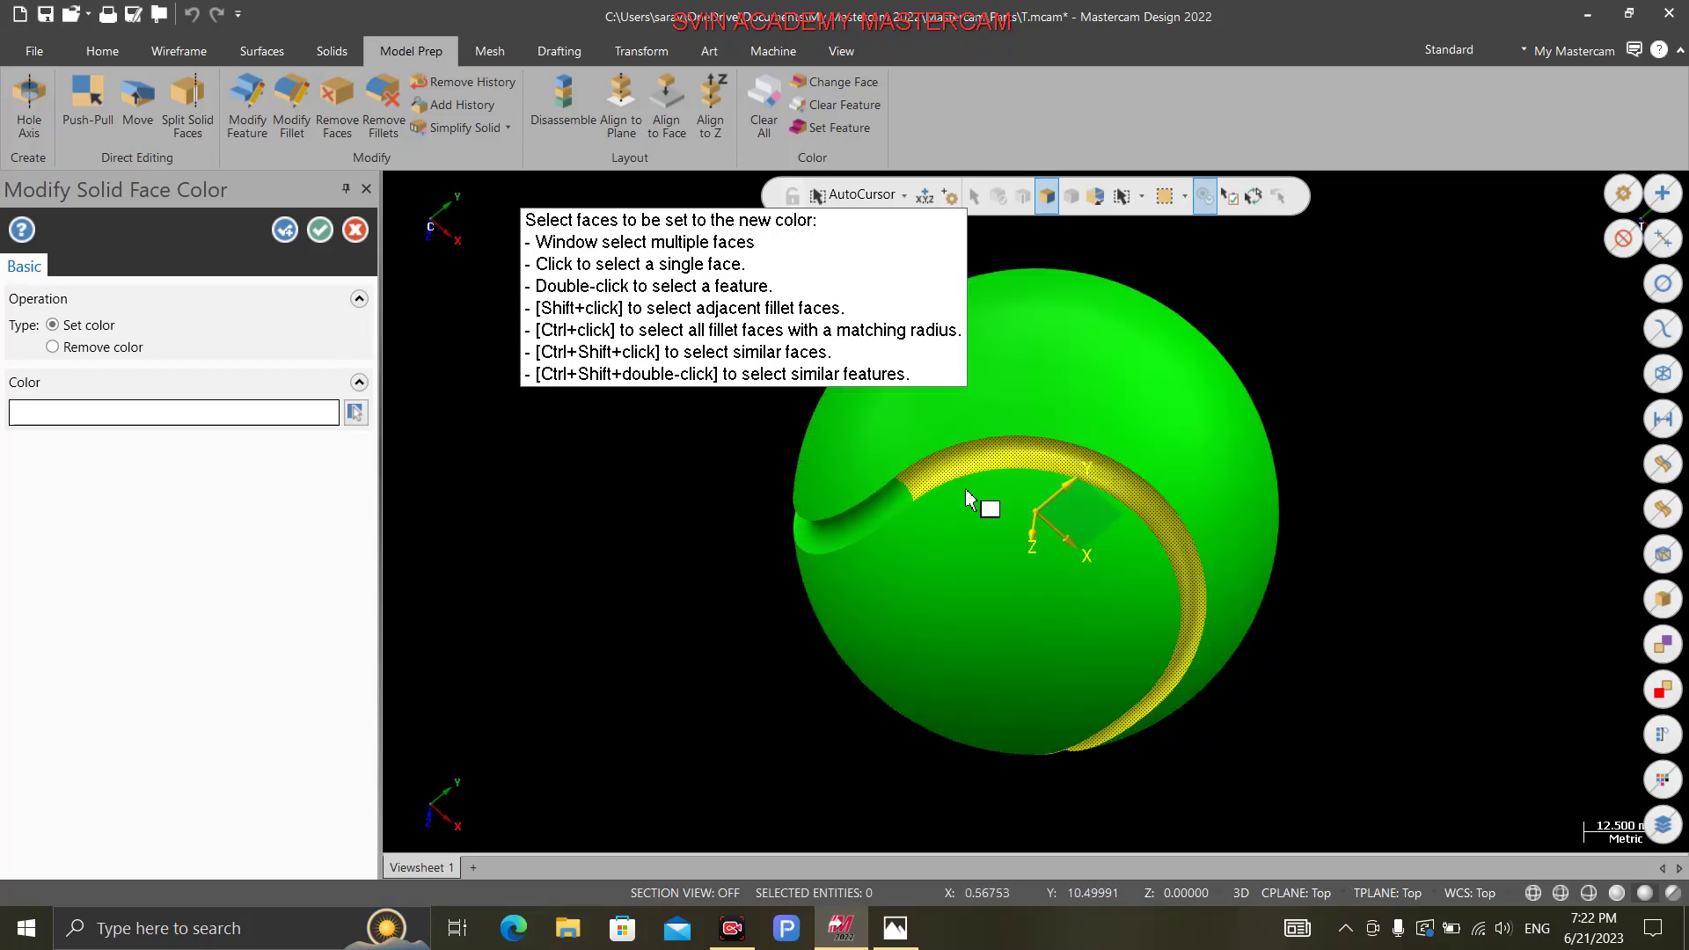
middle_click_drag(1387, 502, 1447, 668)
left_click(824, 464)
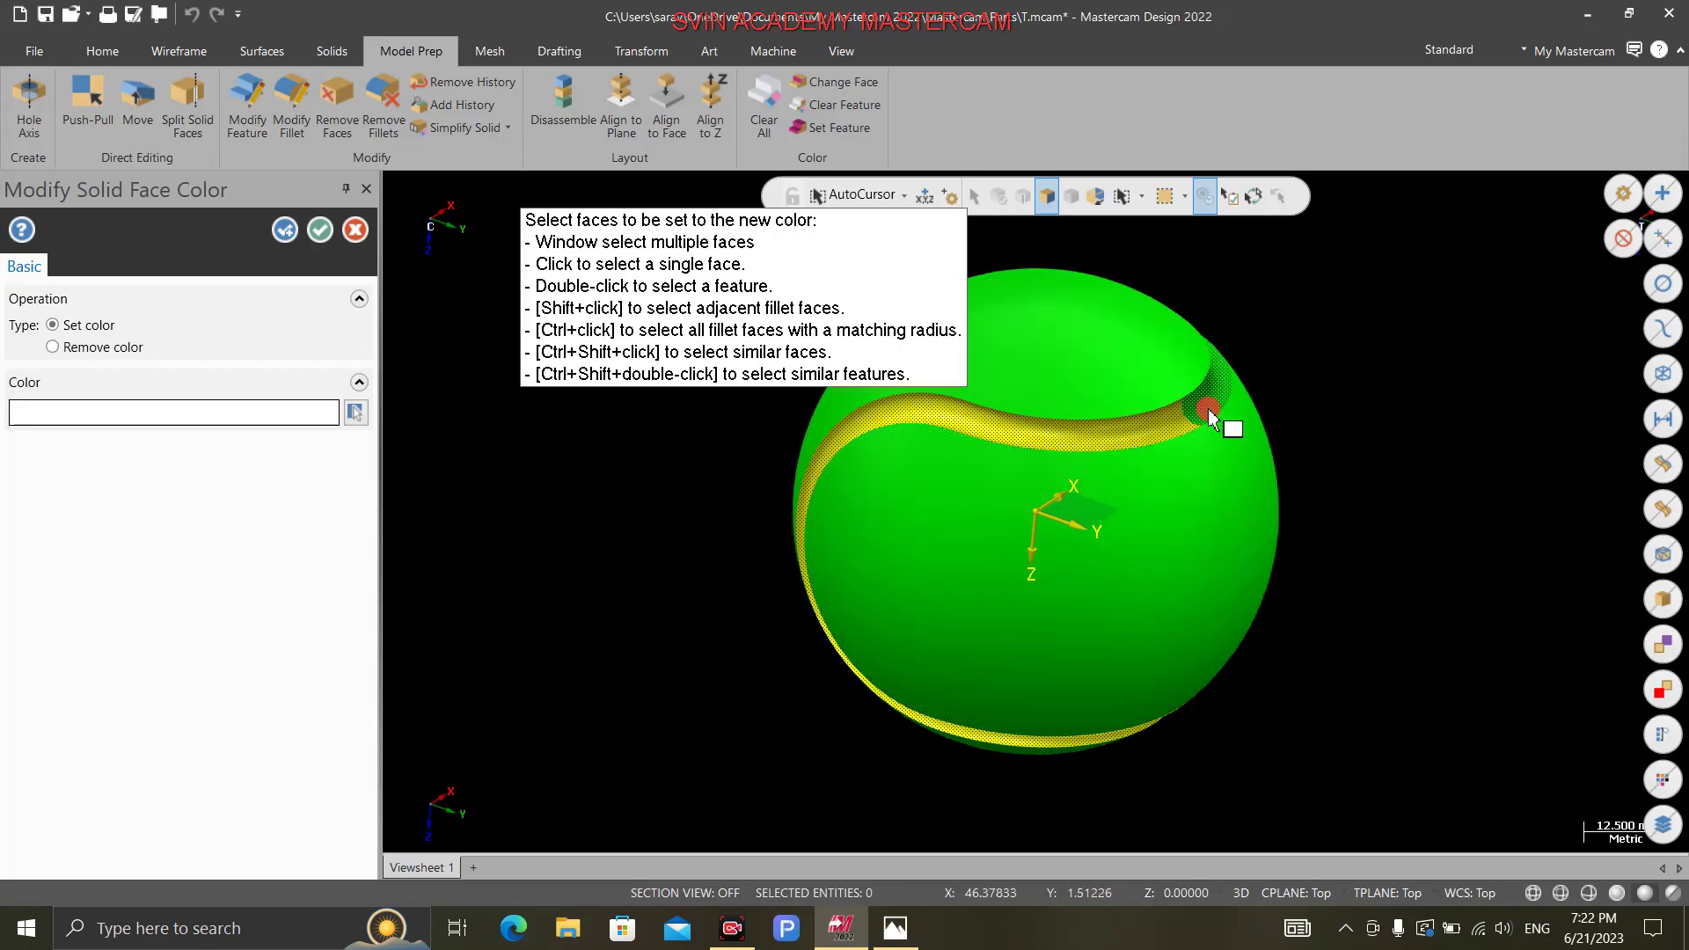
middle_click_drag(1414, 449, 678, 543)
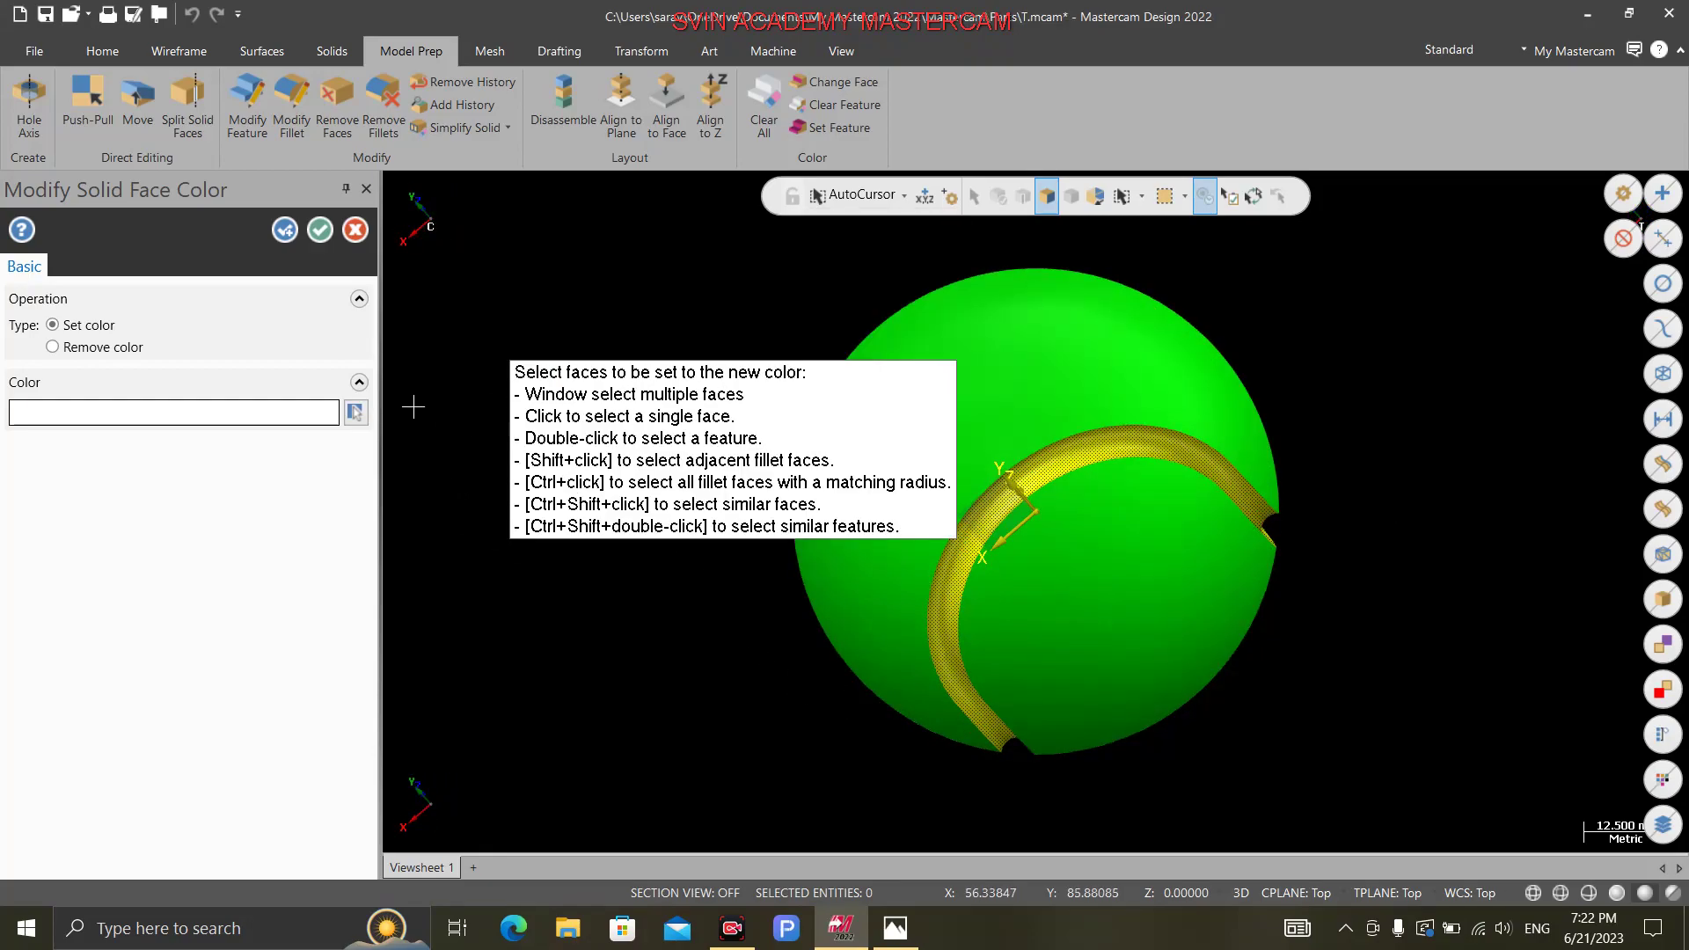
left_click(356, 413)
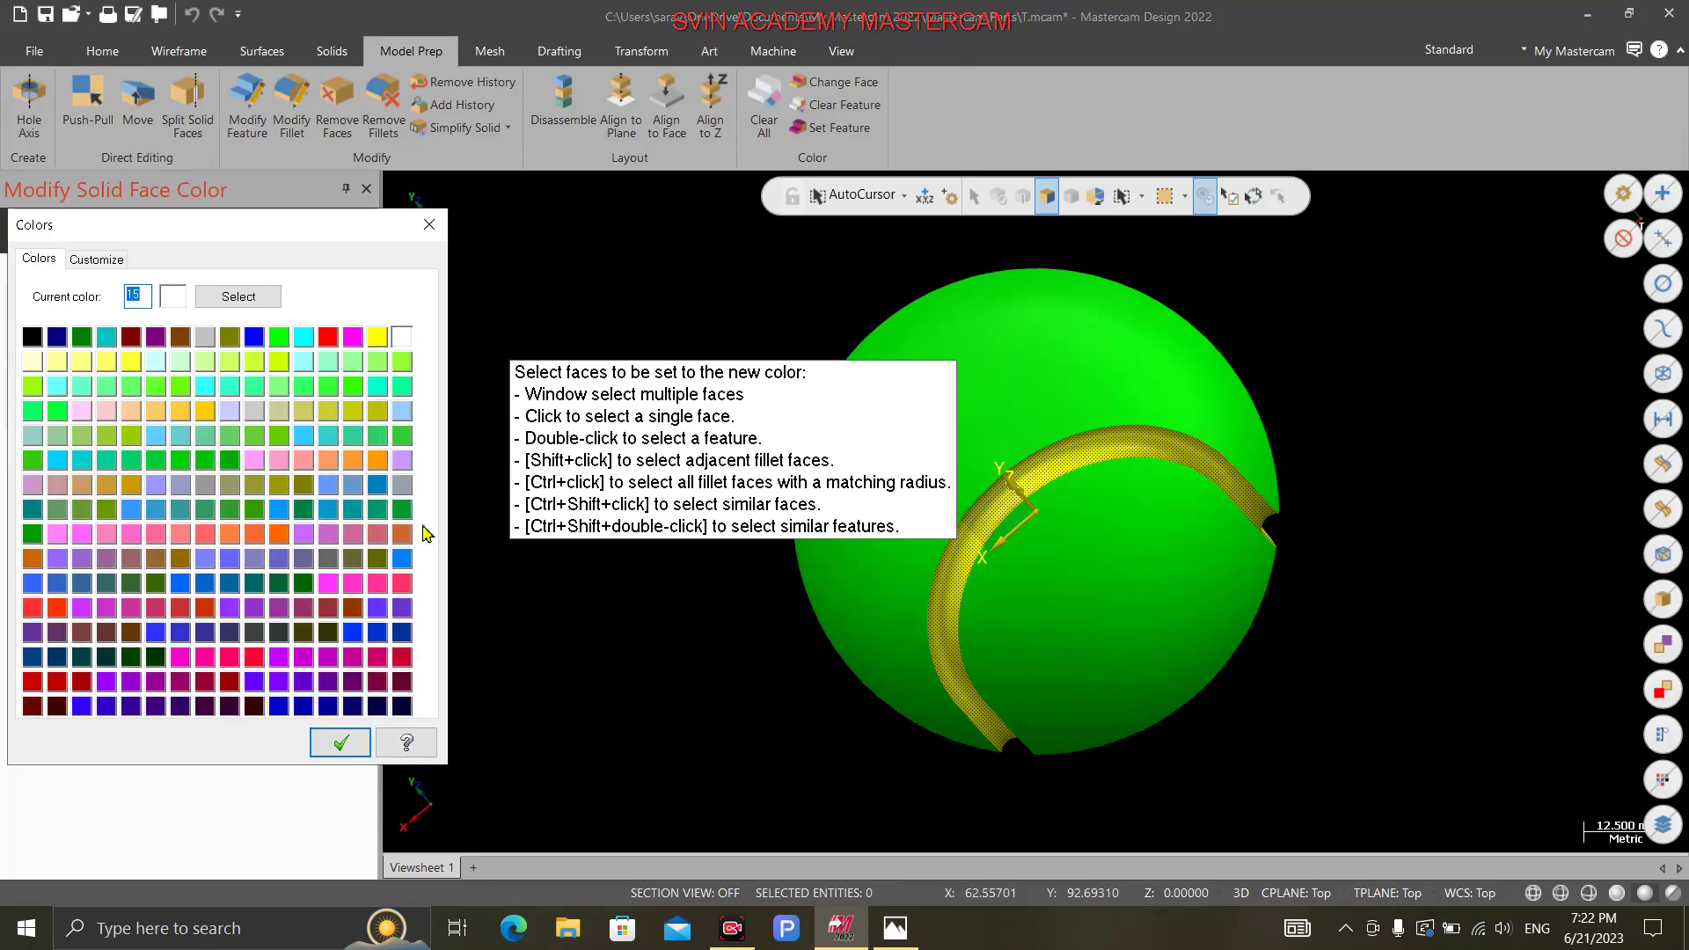
left_click(338, 742)
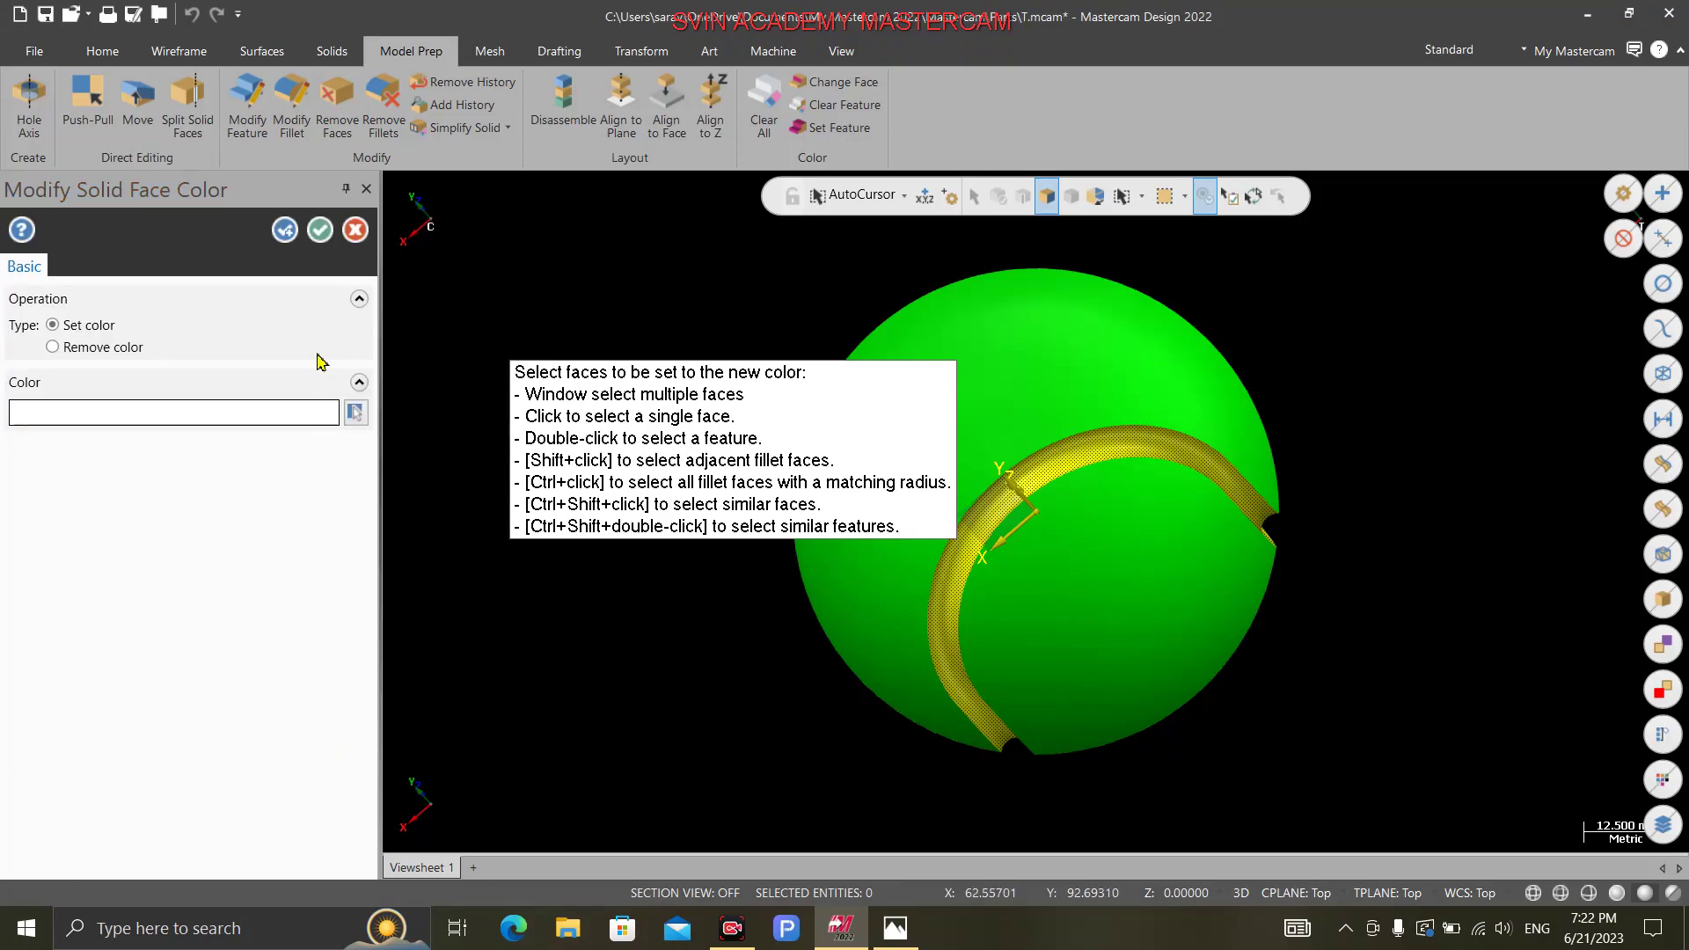
left_click(322, 231)
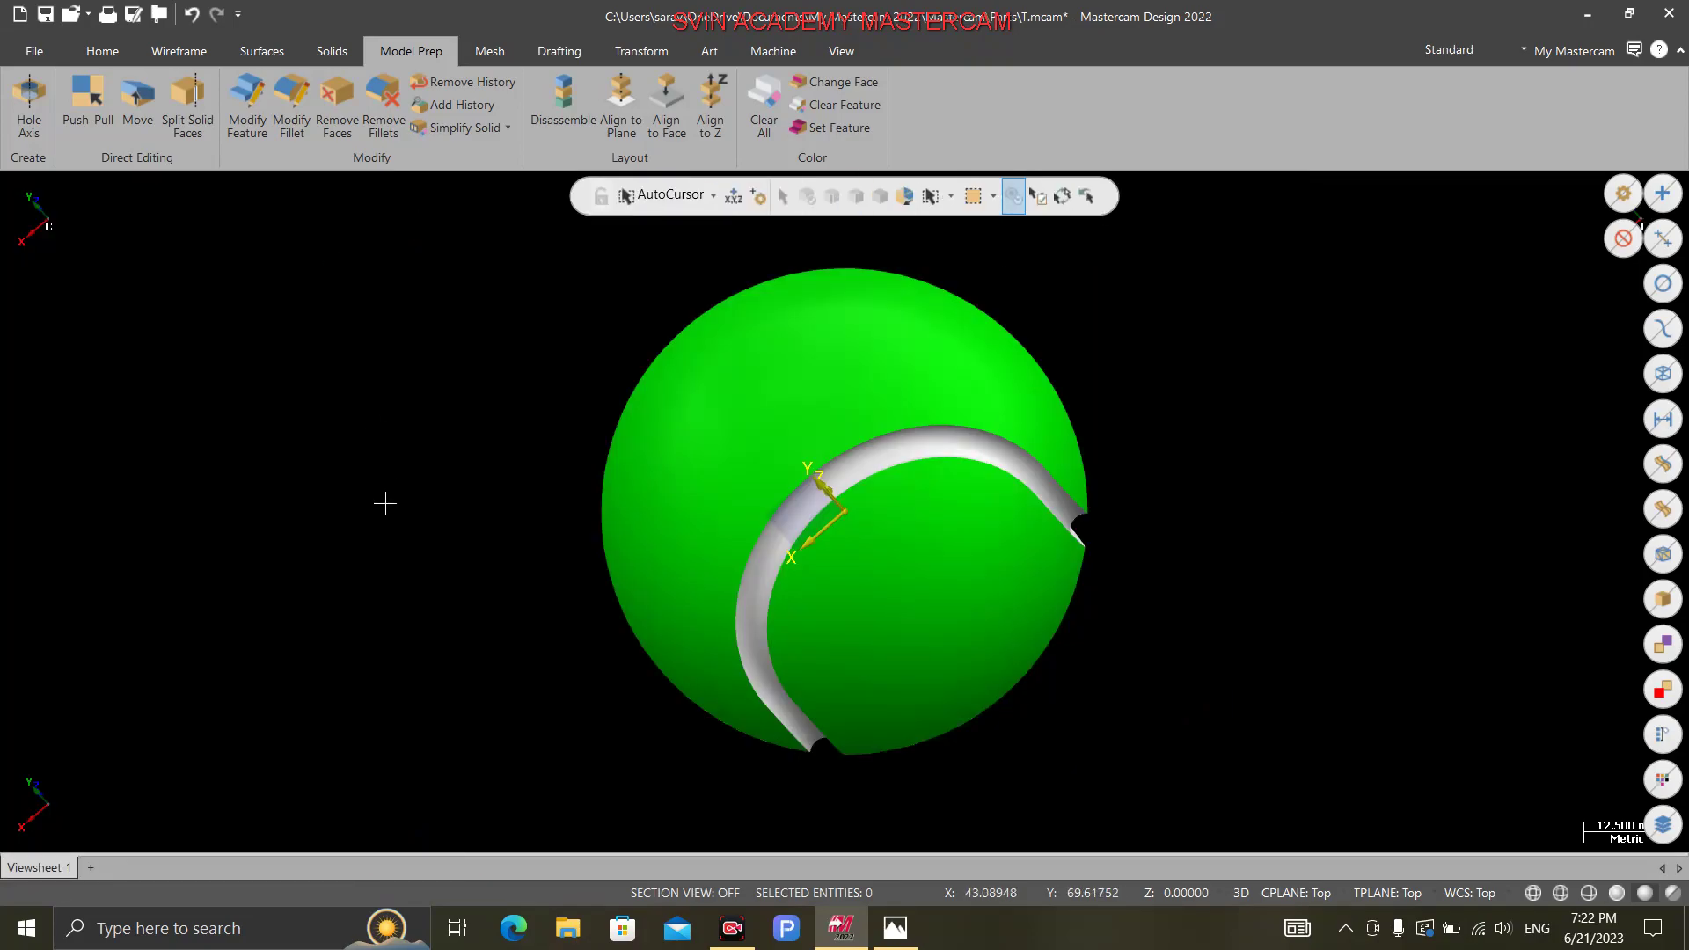
middle_click_drag(388, 404, 535, 656)
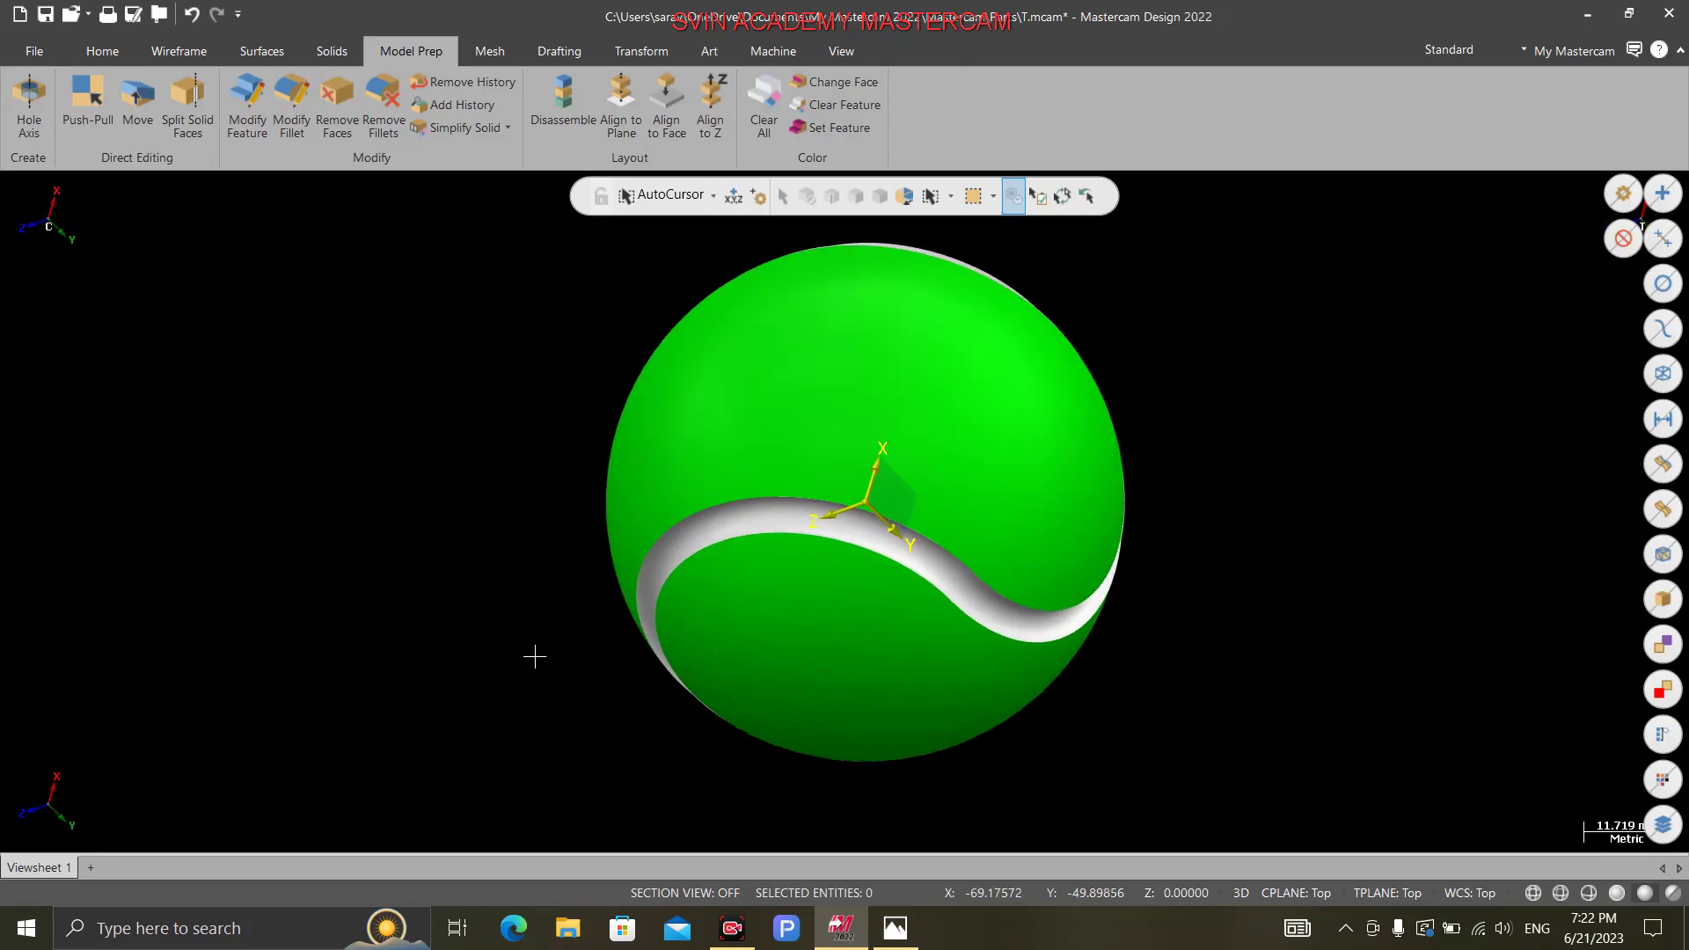
Step: Try the fourth Metal material on the ball solid and inspect its look from another side
left_click(745, 343)
left_click(106, 54)
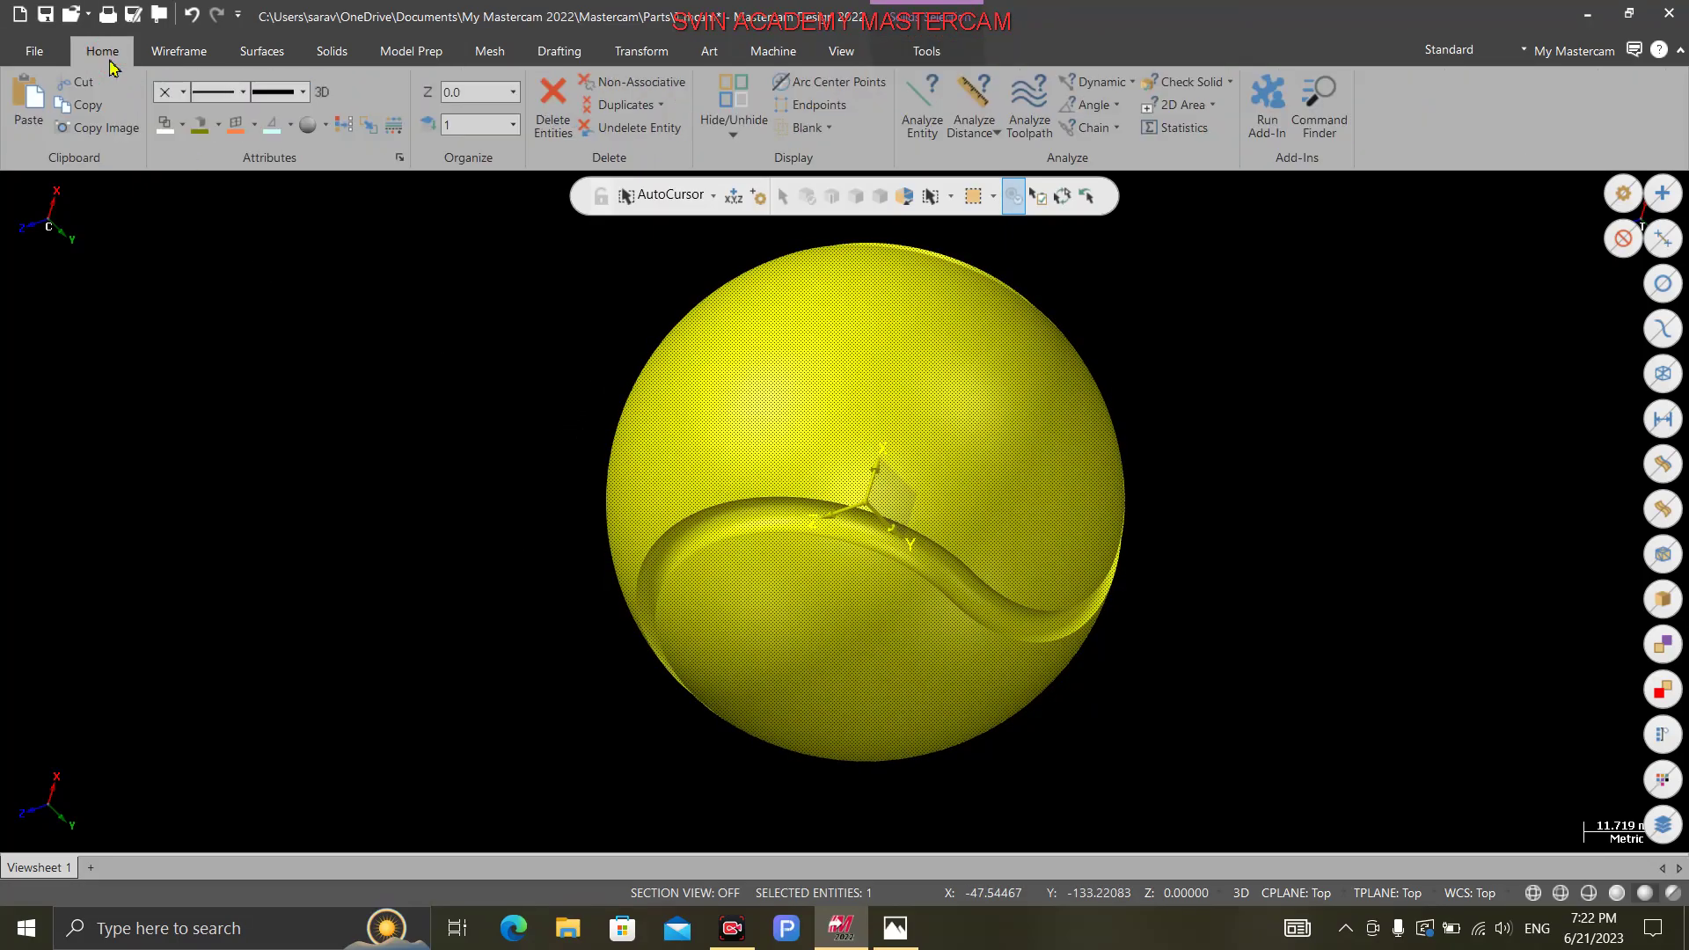
left_click(310, 125)
left_click(452, 188)
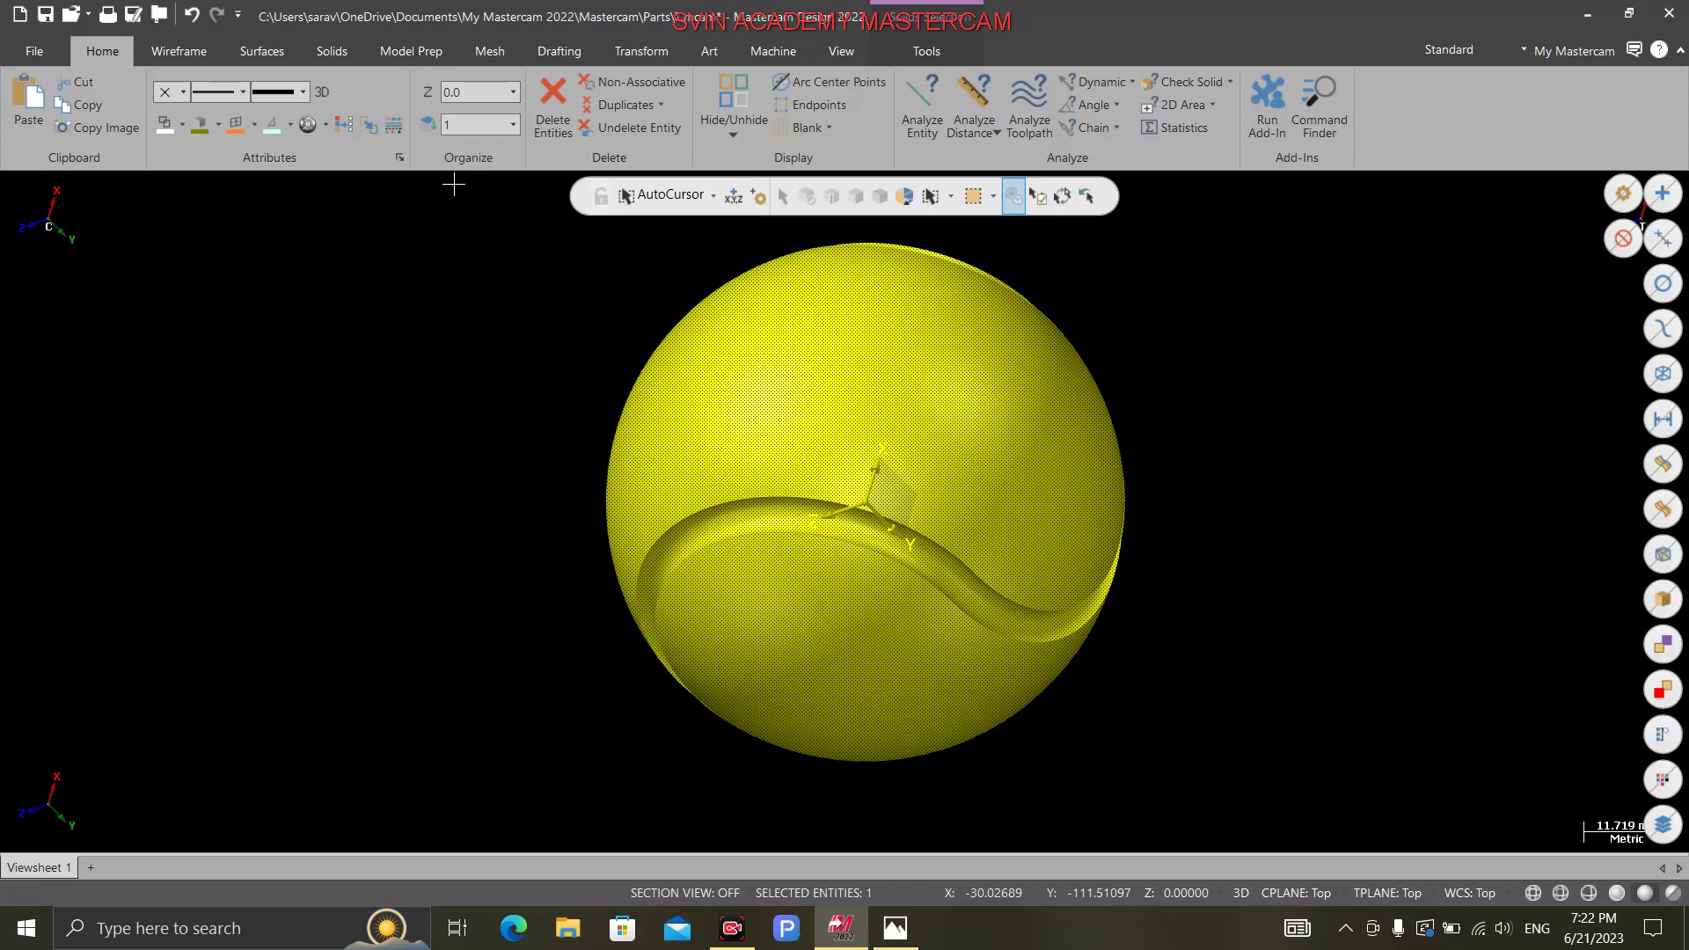
mouse_move(430, 430)
middle_mouse_down()
mouse_move(352, 535)
mouse_move(211, 581)
mouse_move(177, 501)
mouse_move(239, 450)
middle_mouse_up()
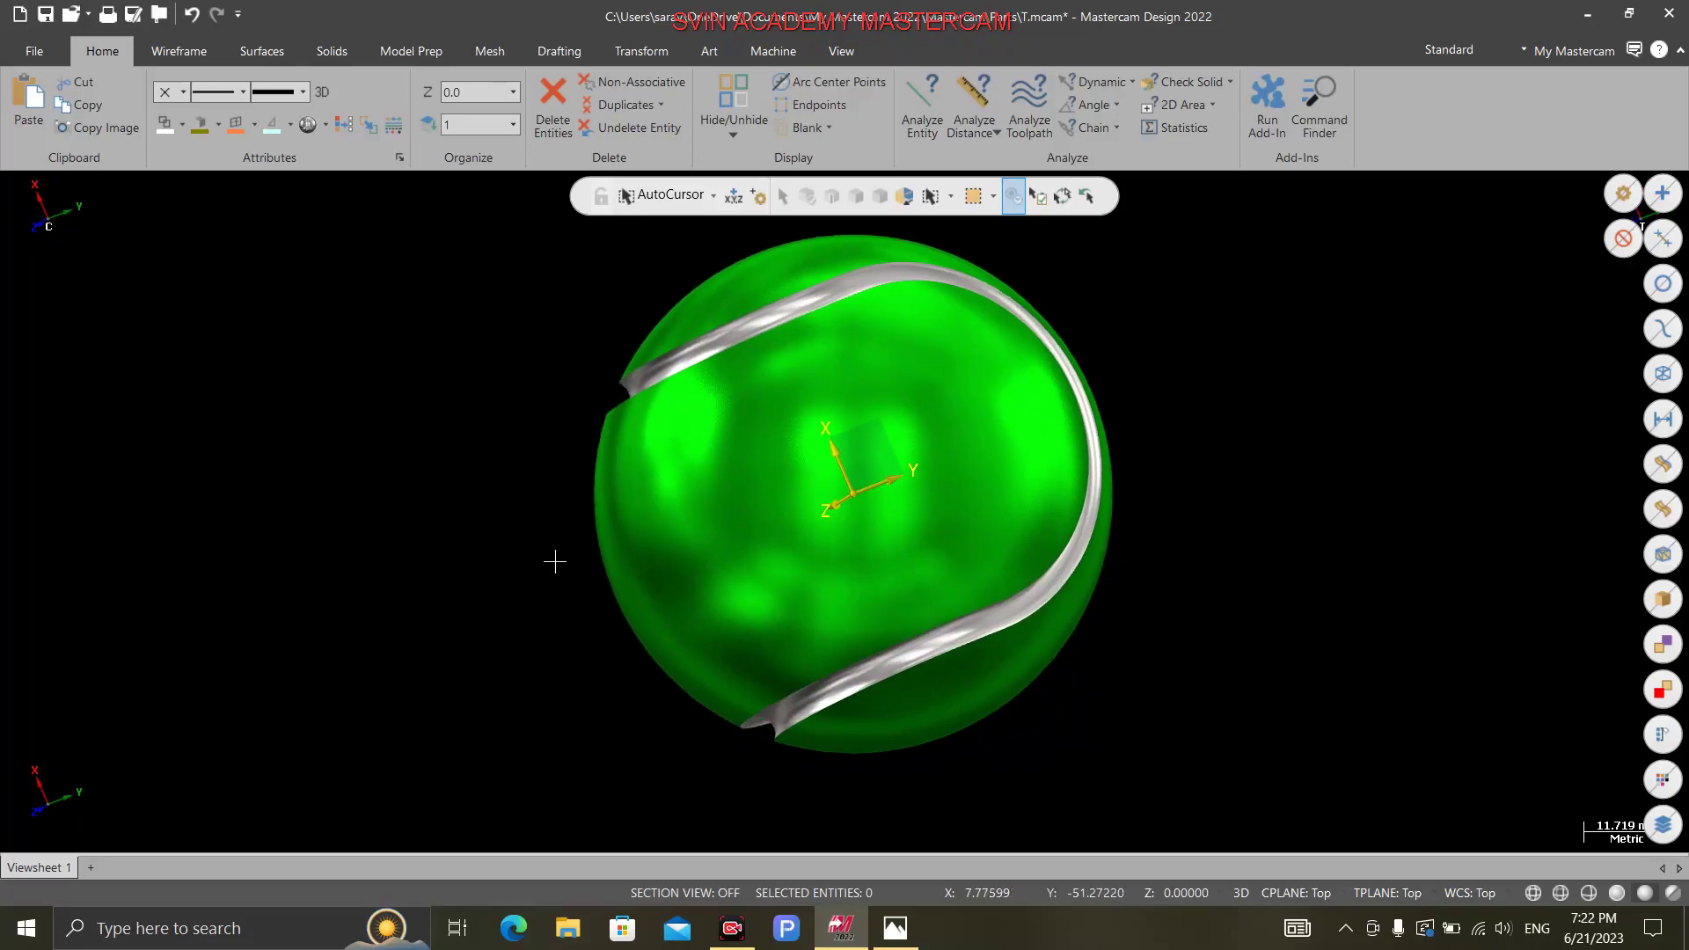
Step: Apply the fifth Plastic material to the ball solid and check its appearance
left_click(678, 521)
left_click(99, 52)
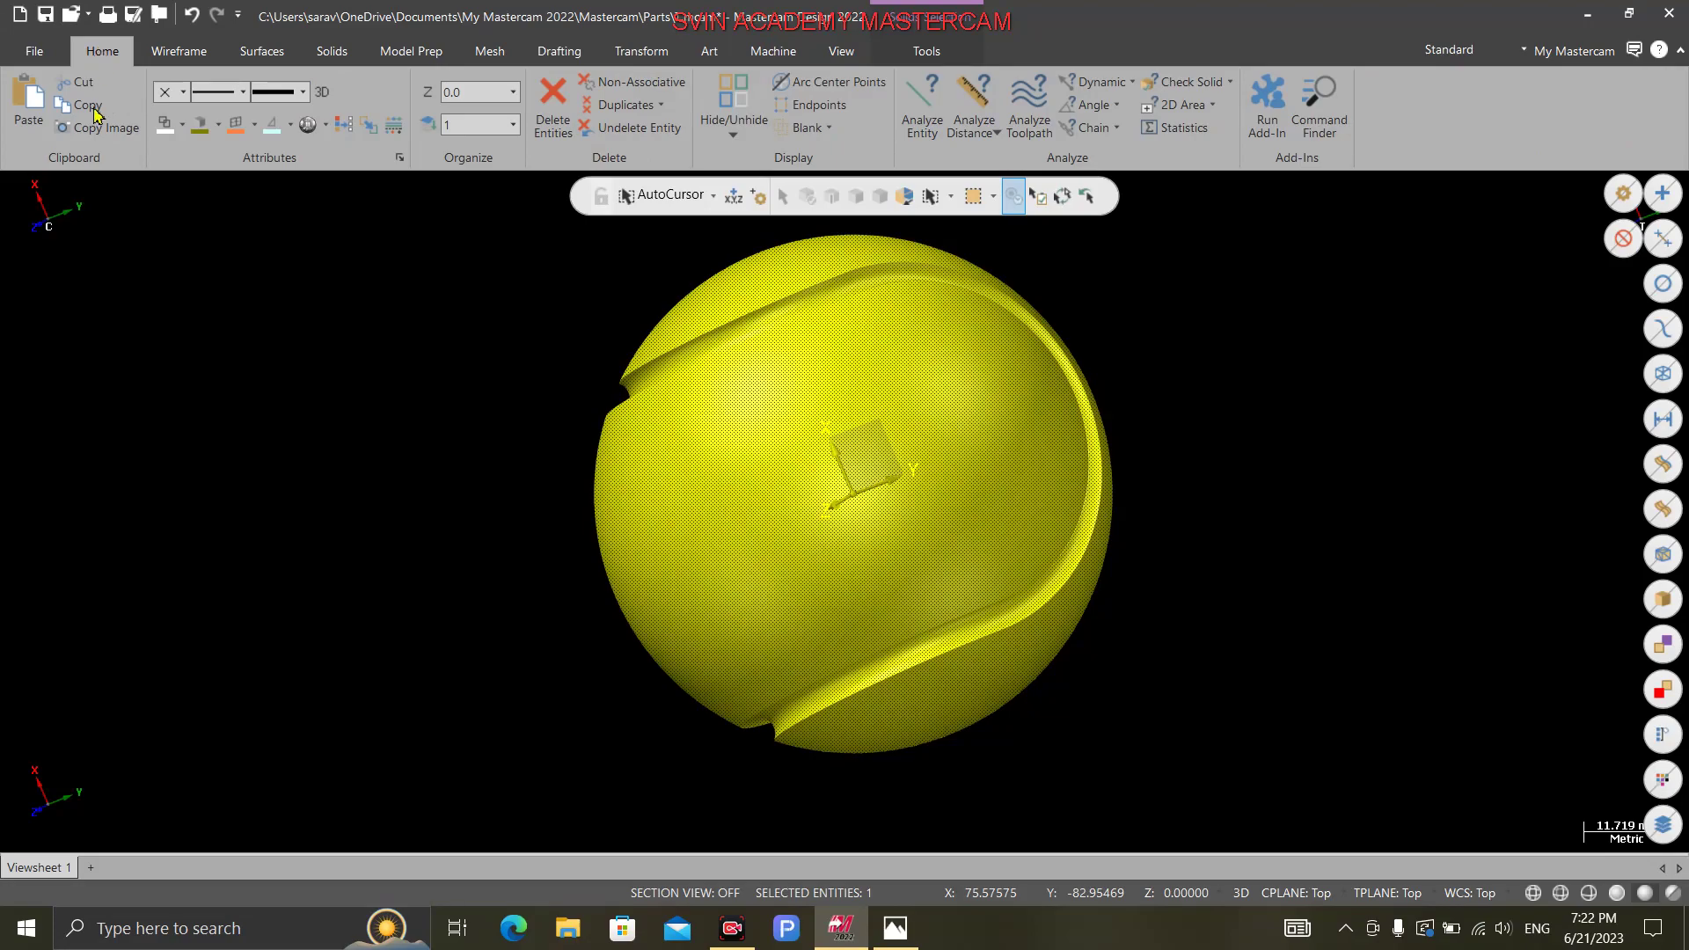
left_click(323, 124)
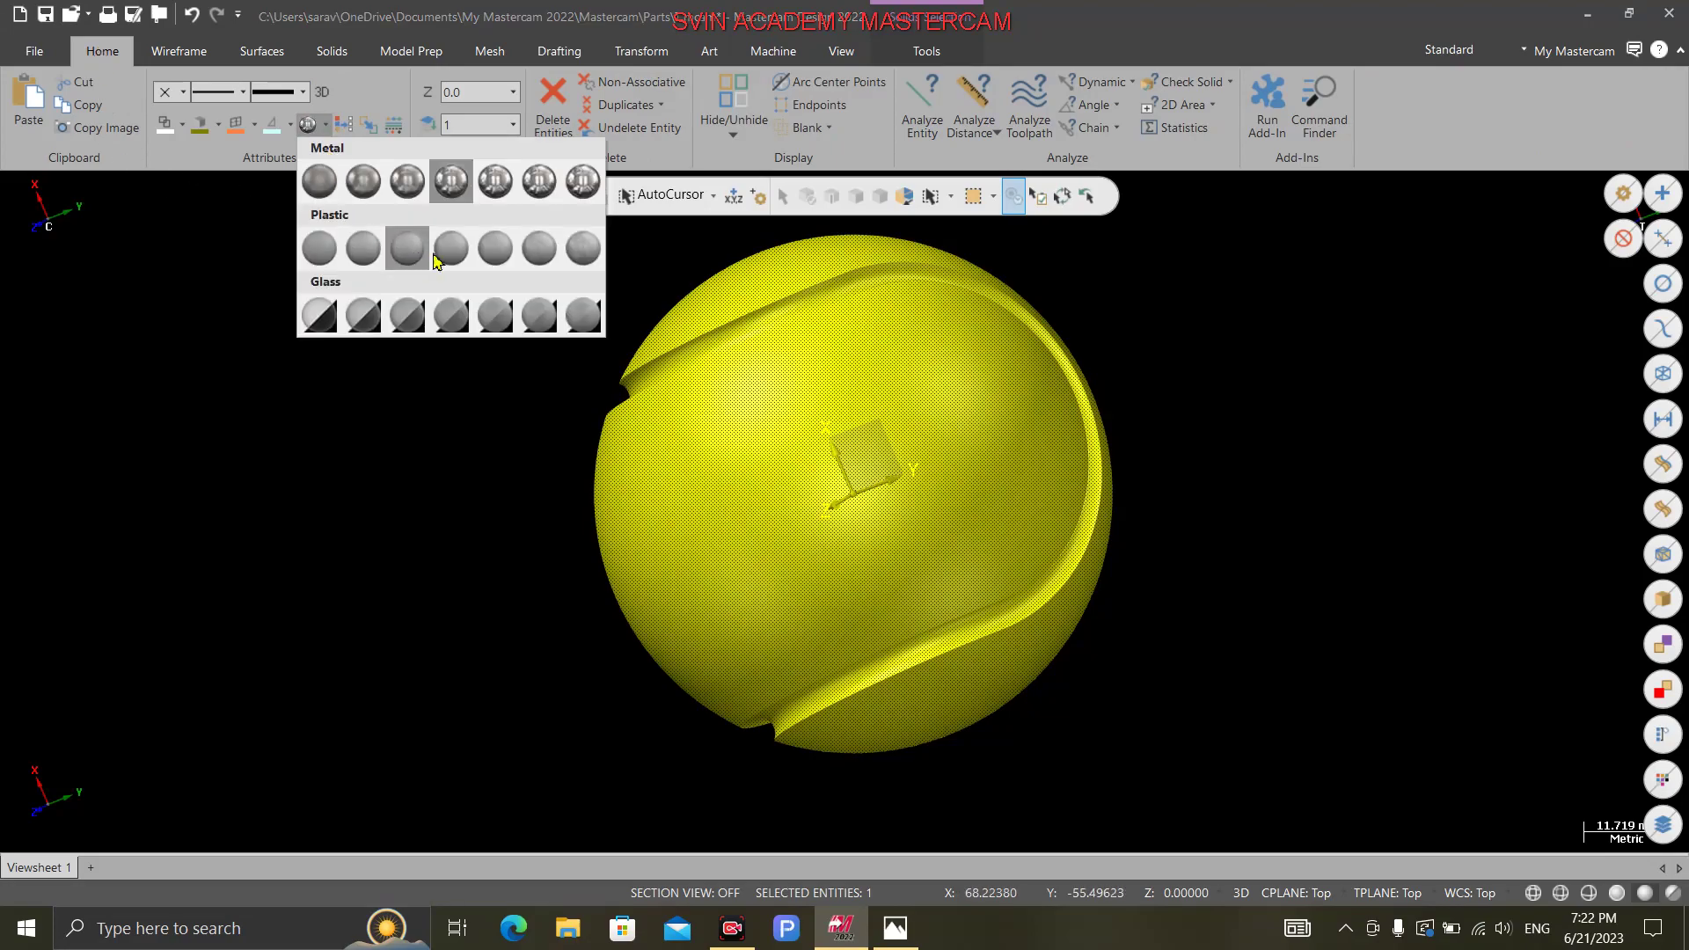
left_click(482, 252)
middle_click_drag(461, 381, 273, 471)
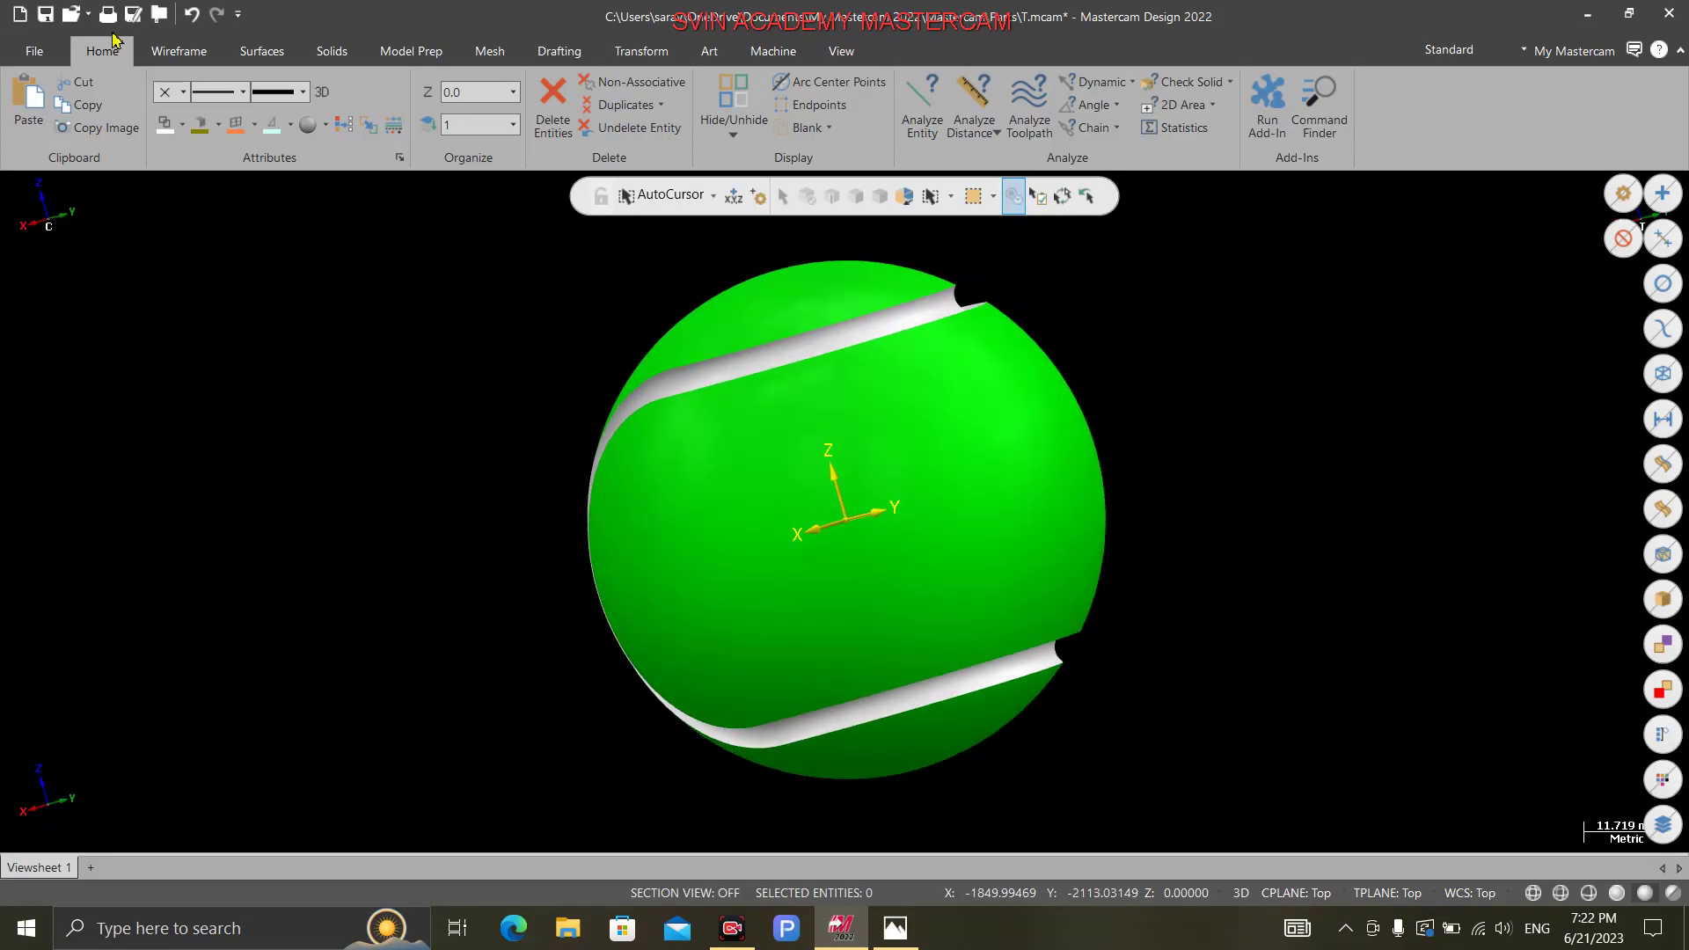
left_click(324, 124)
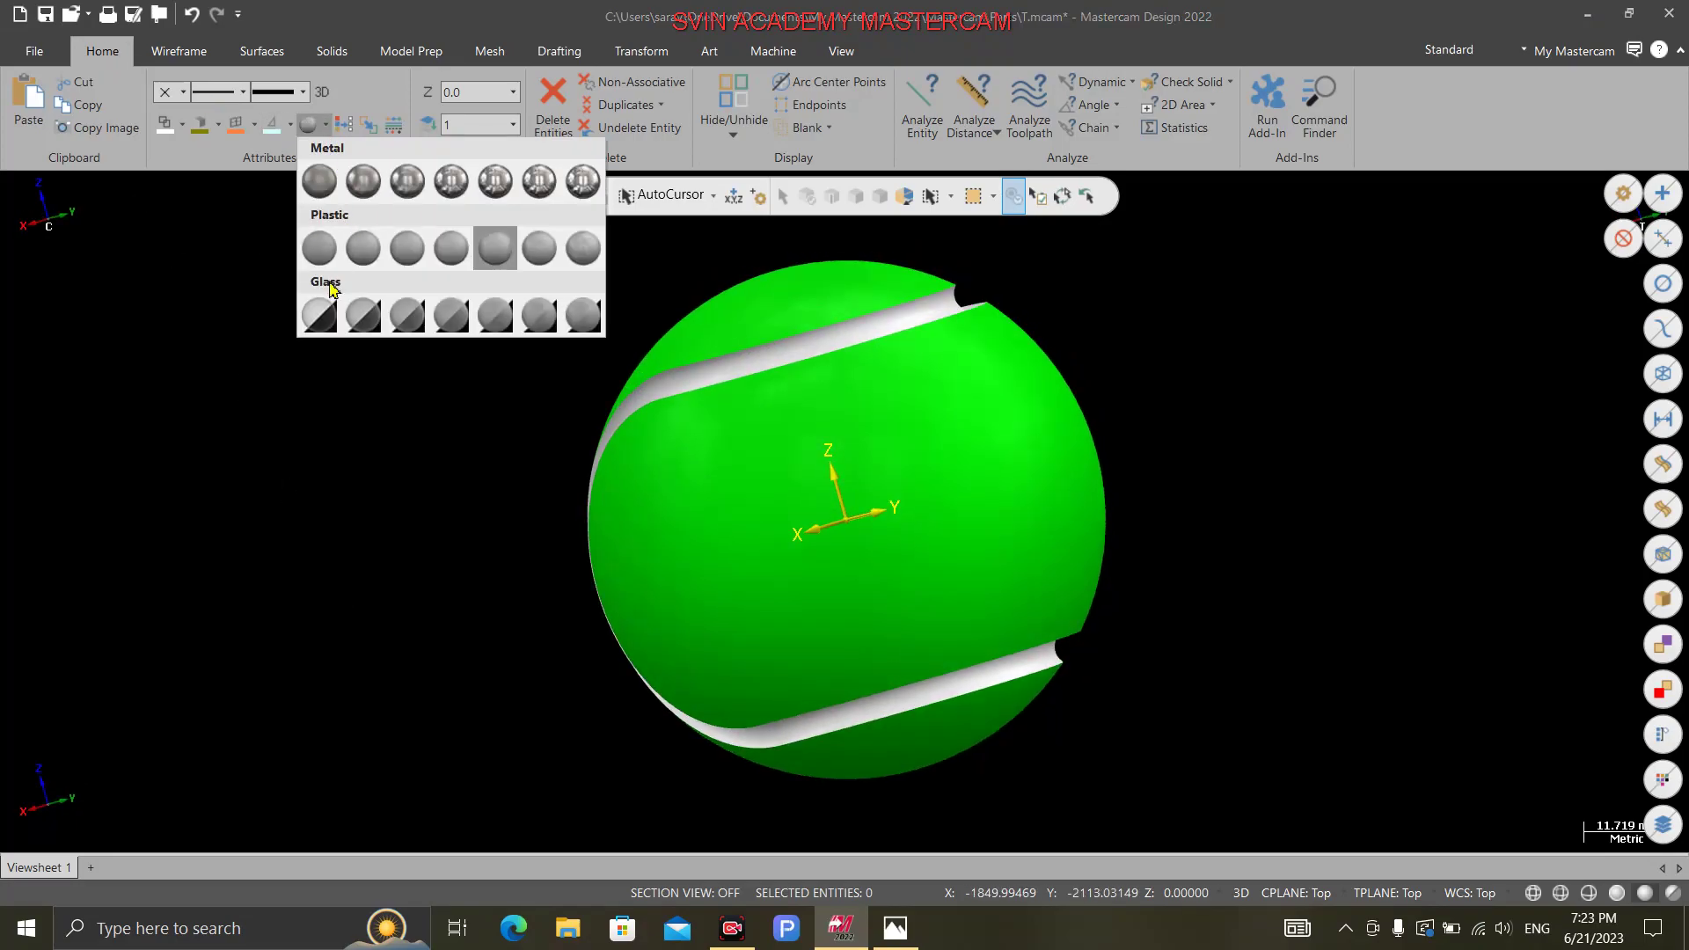
left_click(161, 363)
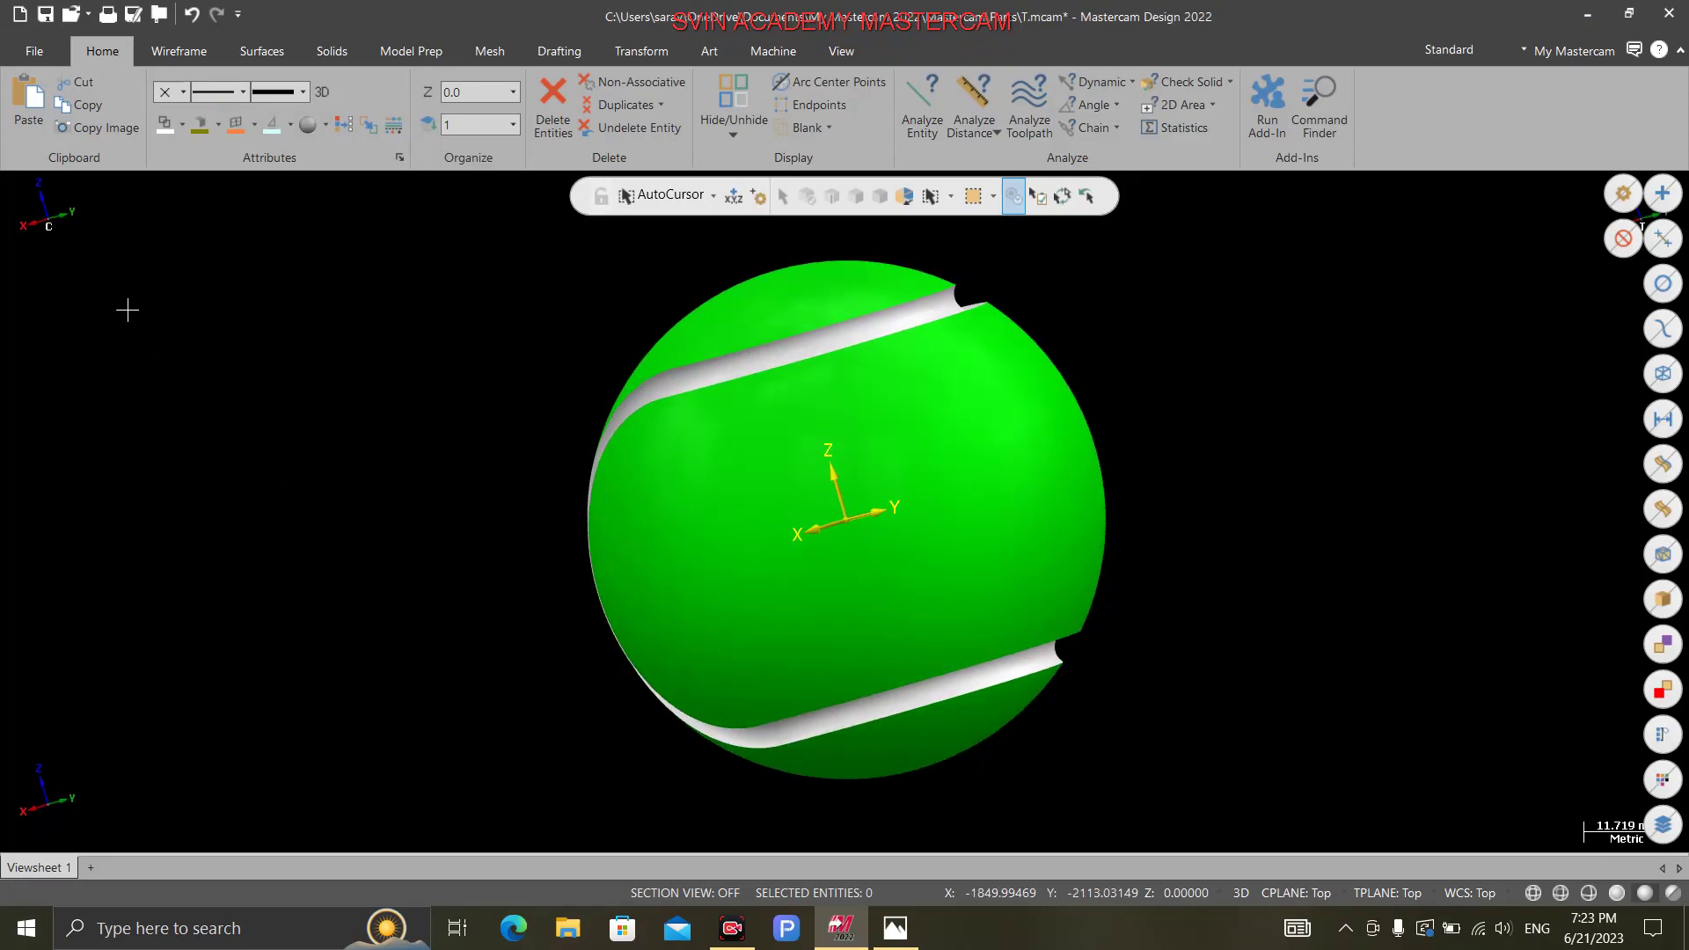
middle_click_drag(1184, 478, 282, 445)
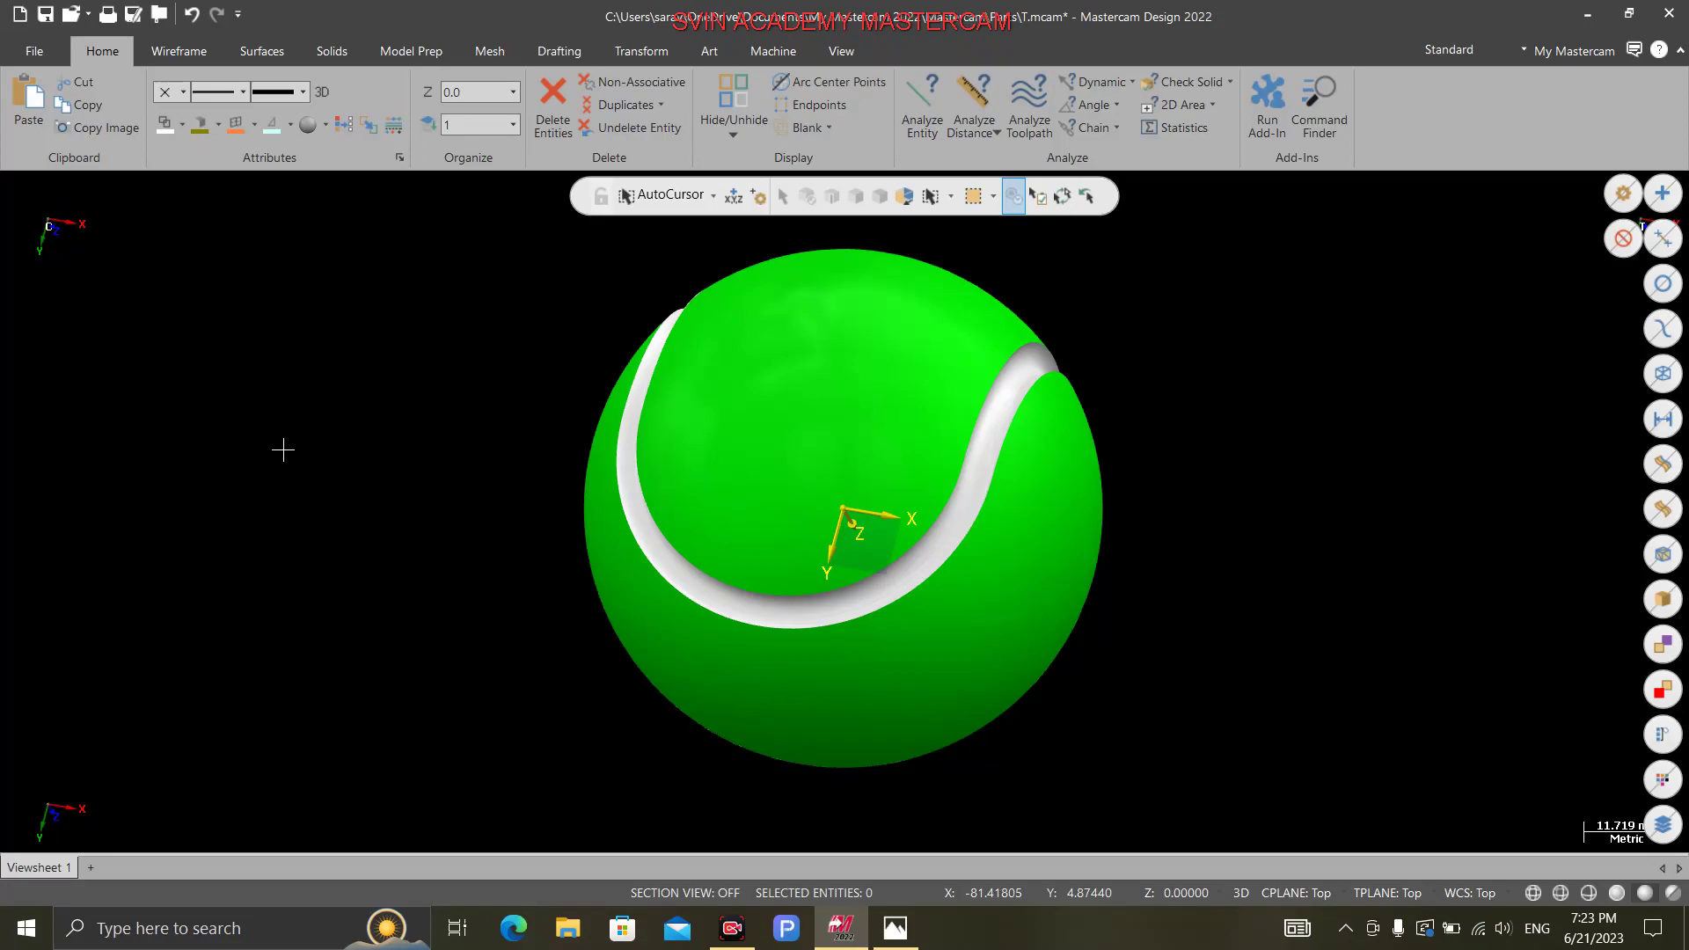
left_click(774, 51)
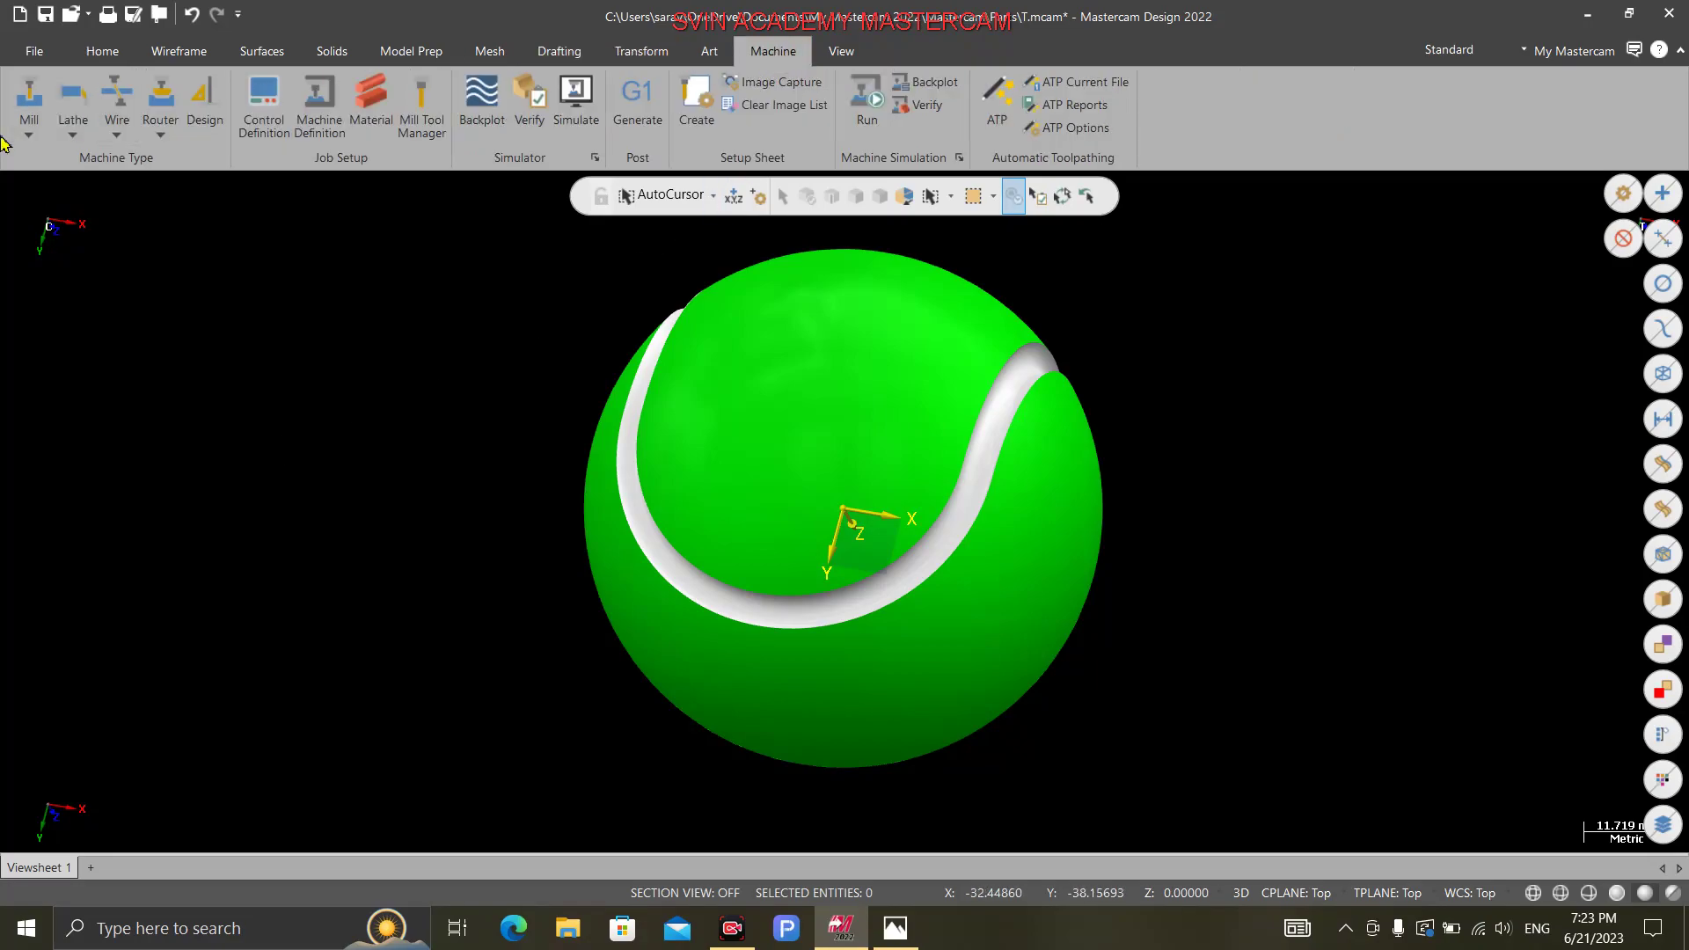
left_click(66, 126)
key("alt+2")
middle_click_drag(227, 541, 382, 322)
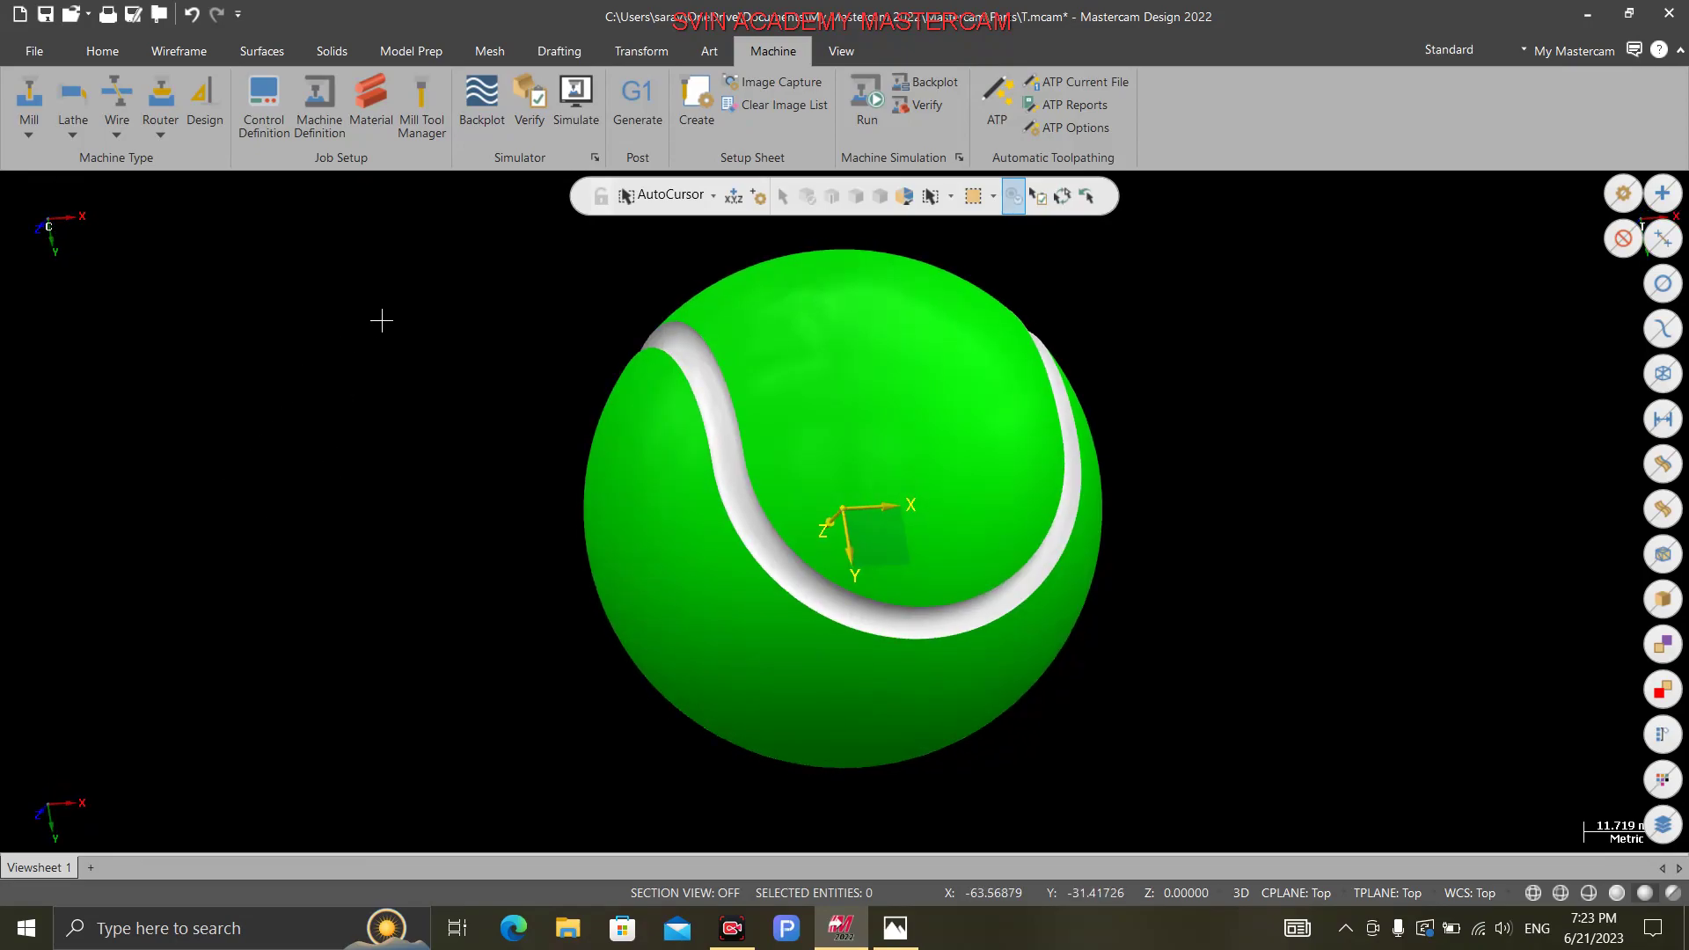